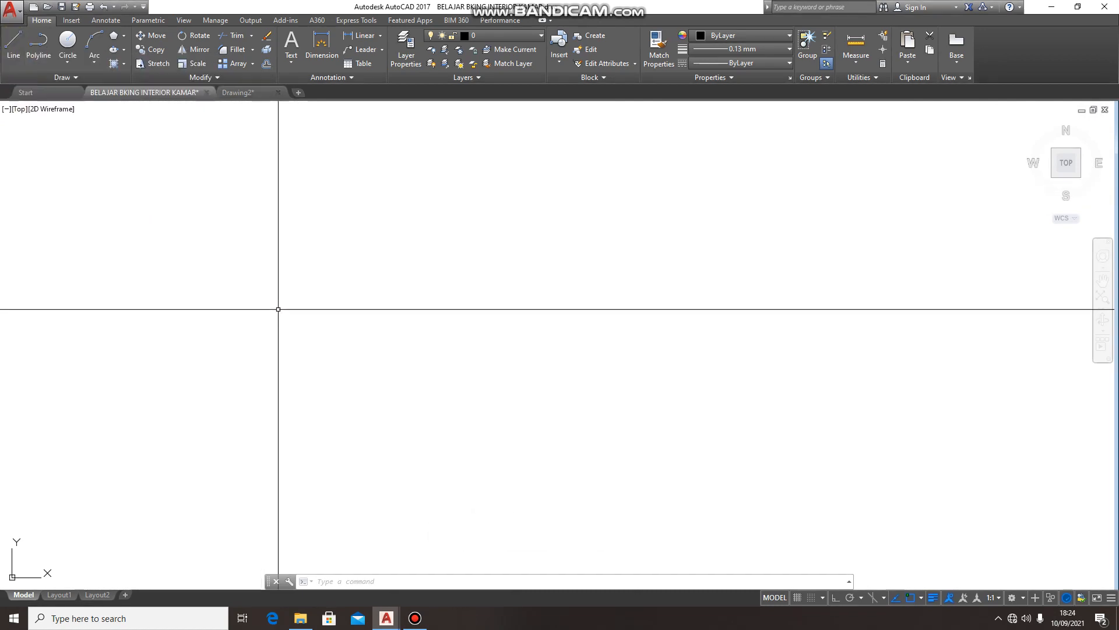
# Draw a square with 500-unit sides from separate Line segments, with Ortho on, and end it at the starting corner
pyautogui.write('L')
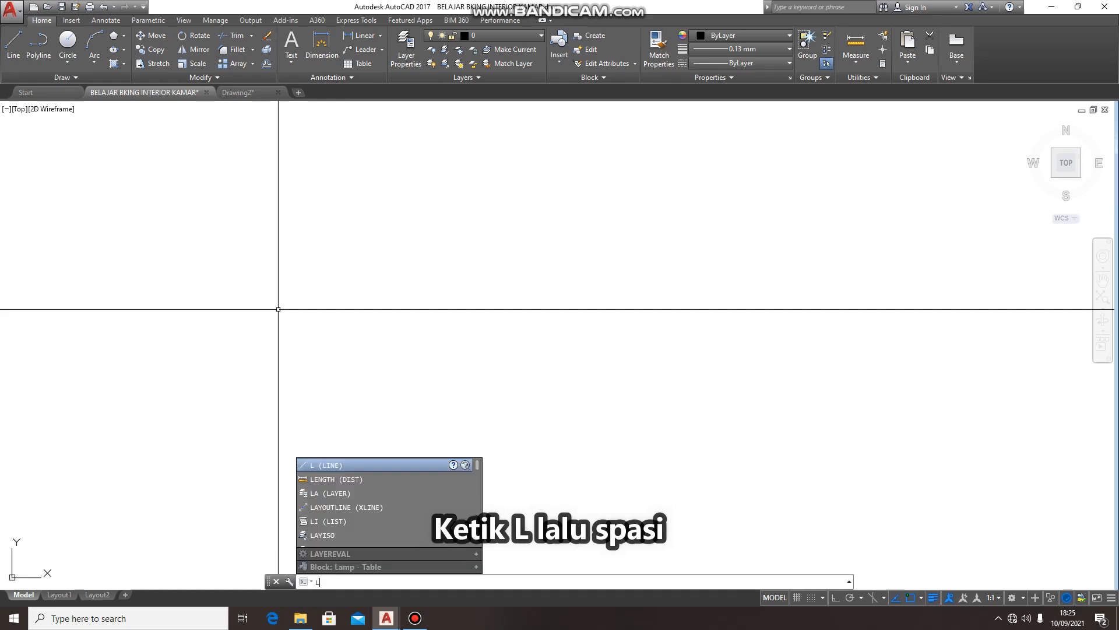
pyautogui.press('space')
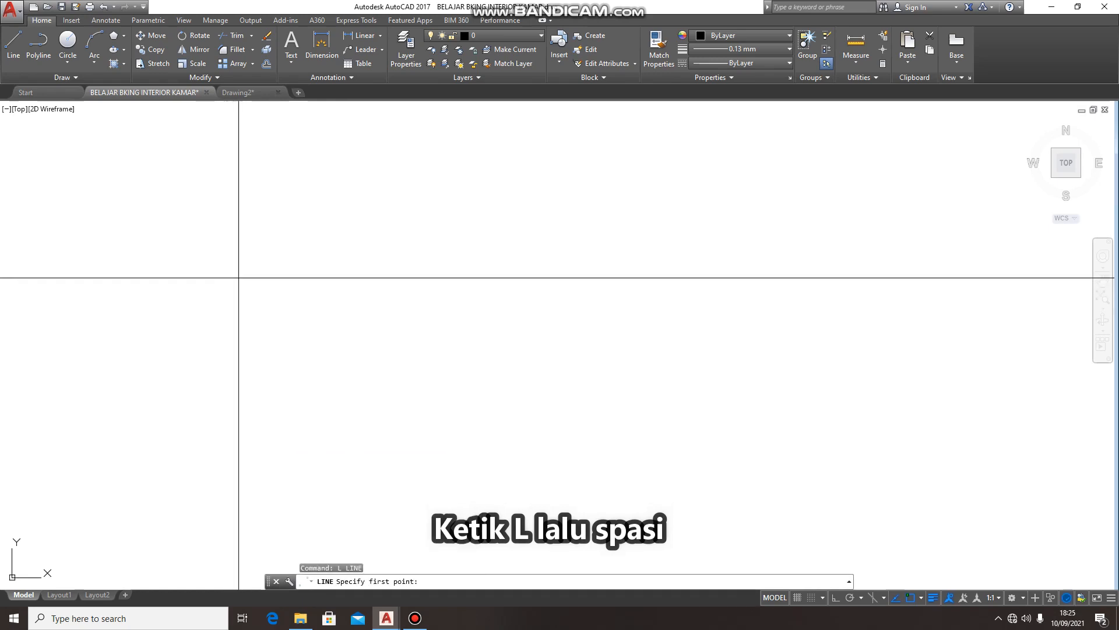
pyautogui.click(252, 304)
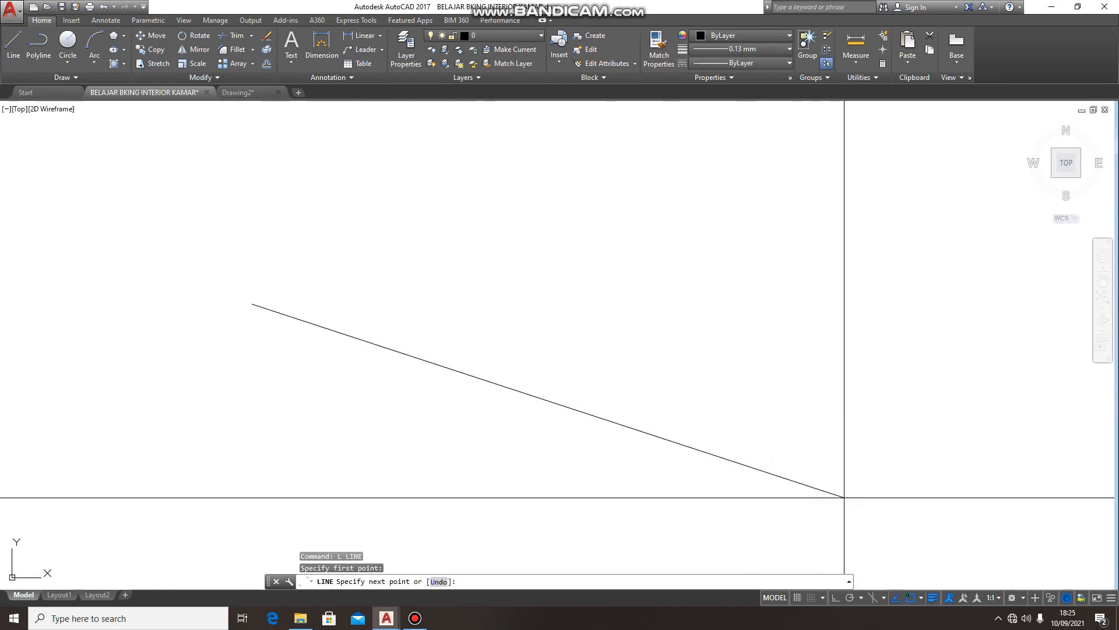
pyautogui.click(837, 600)
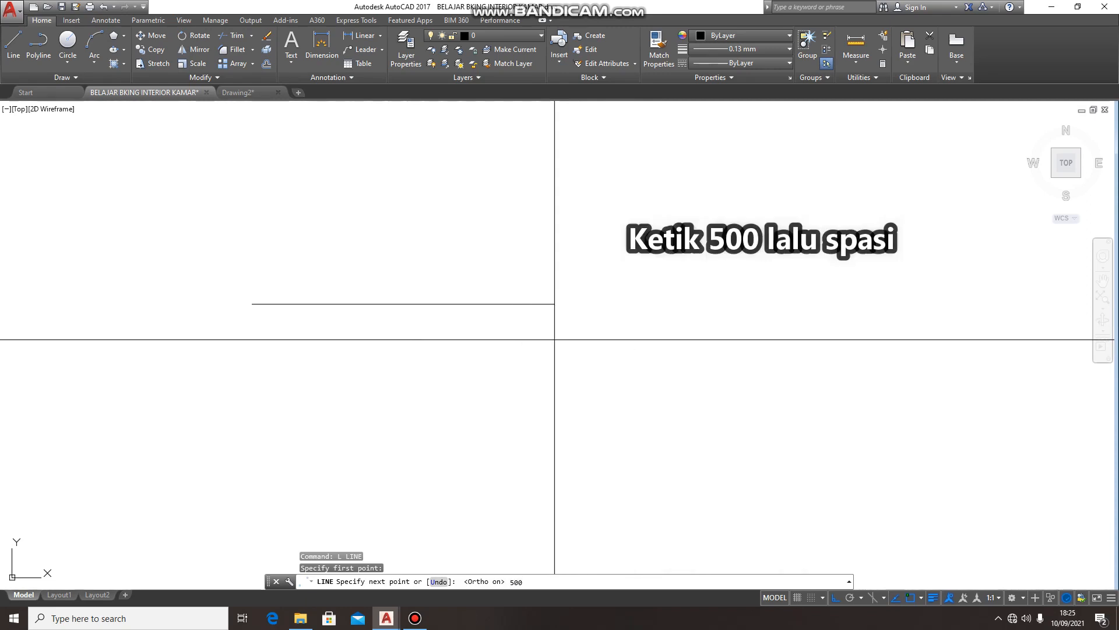
pyautogui.press('space')
pyautogui.write('5')
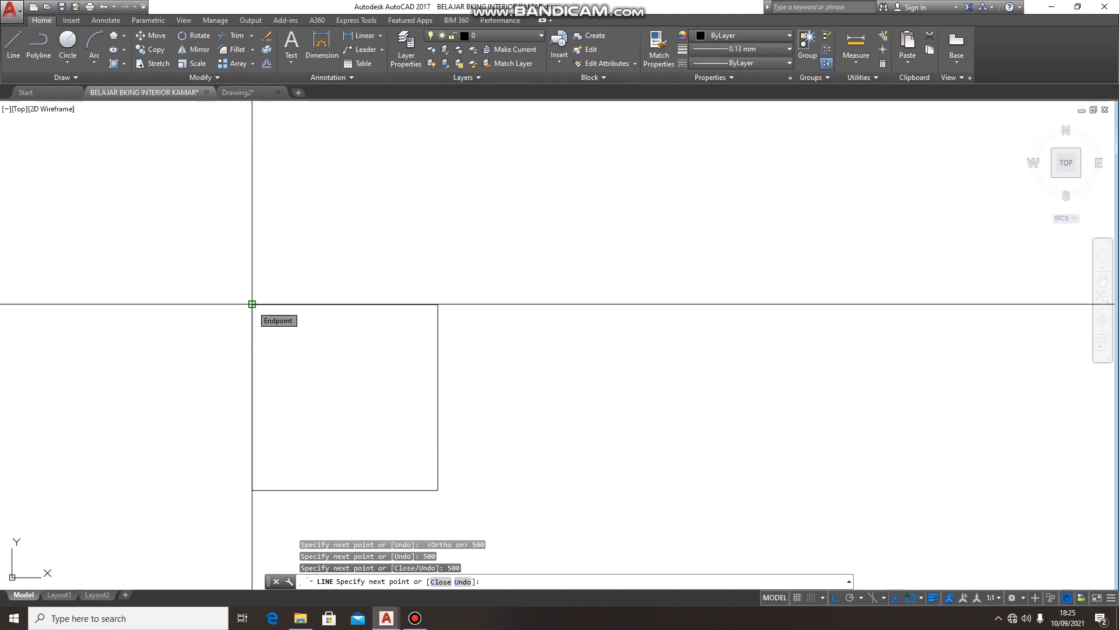
pyautogui.click(252, 303)
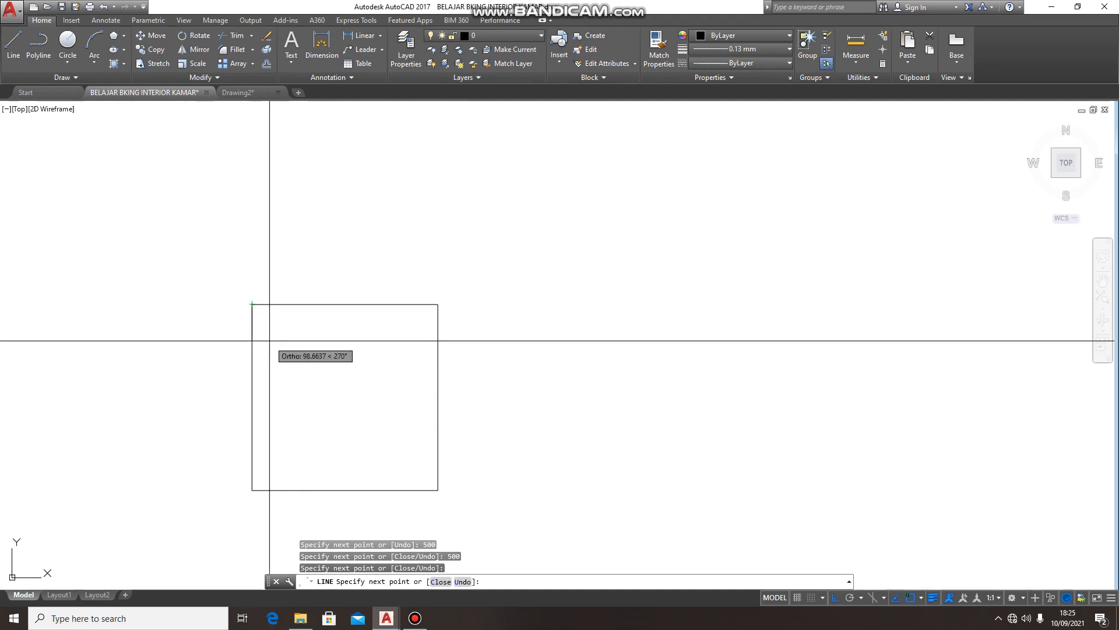
pyautogui.press('Escape')
# Add a linear dimension to the square's upper edge, placing the dimension line just above it
pyautogui.scroll(-2, 300, 344)
pyautogui.scroll(2, 292, 369)
pyautogui.moveTo(292, 370); pyautogui.dragTo(319, 340, button='middle')
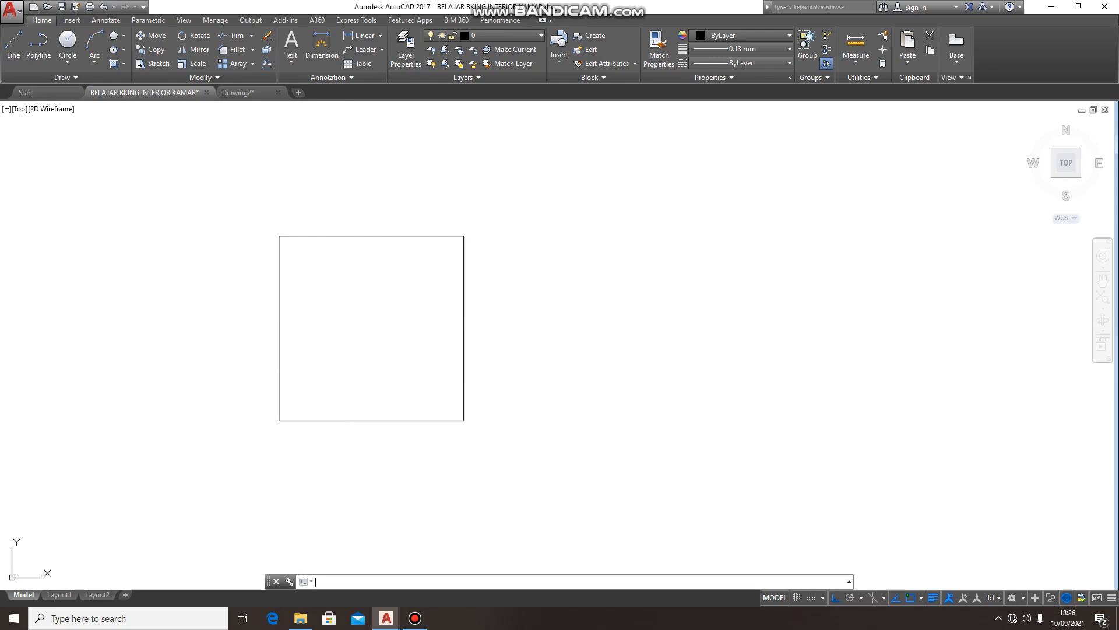
pyautogui.write('DLi')
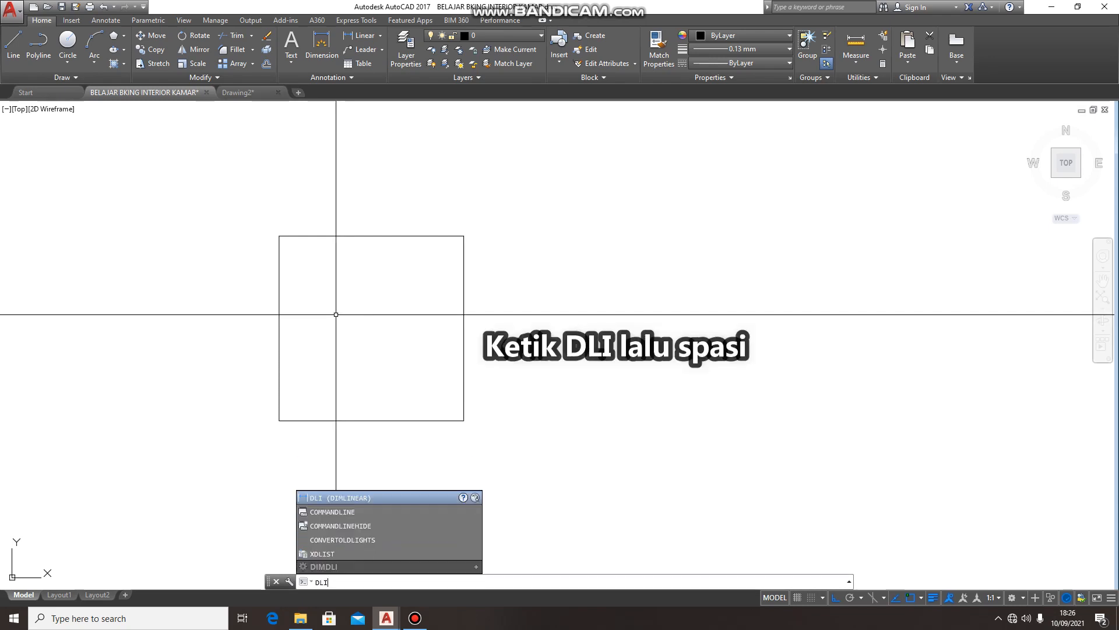
pyautogui.press('space')
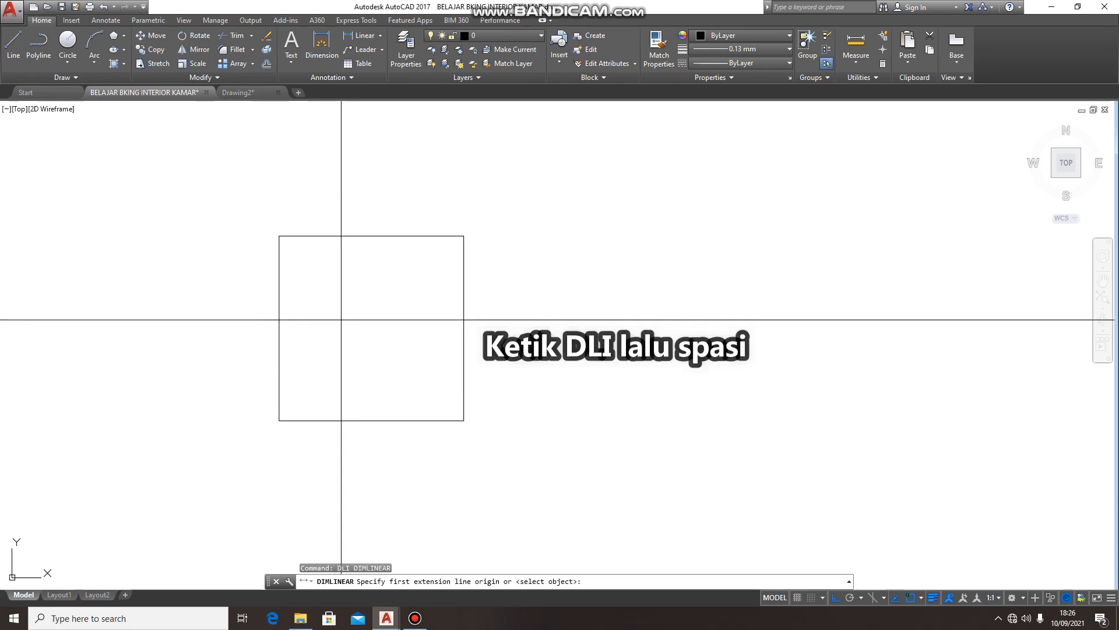
pyautogui.click(279, 236)
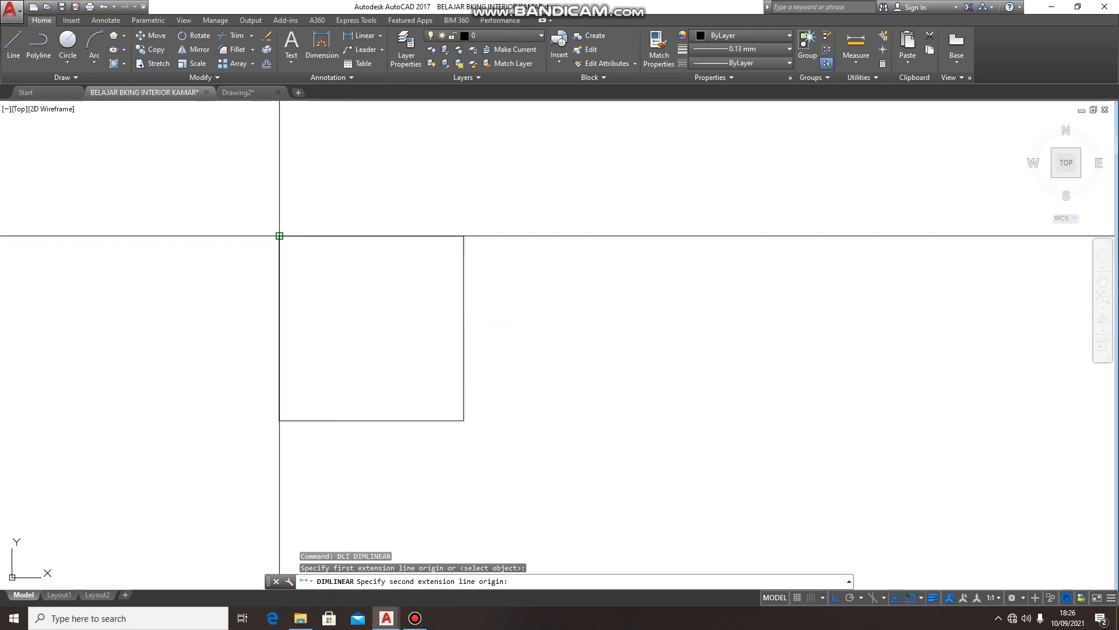
pyautogui.click(464, 236)
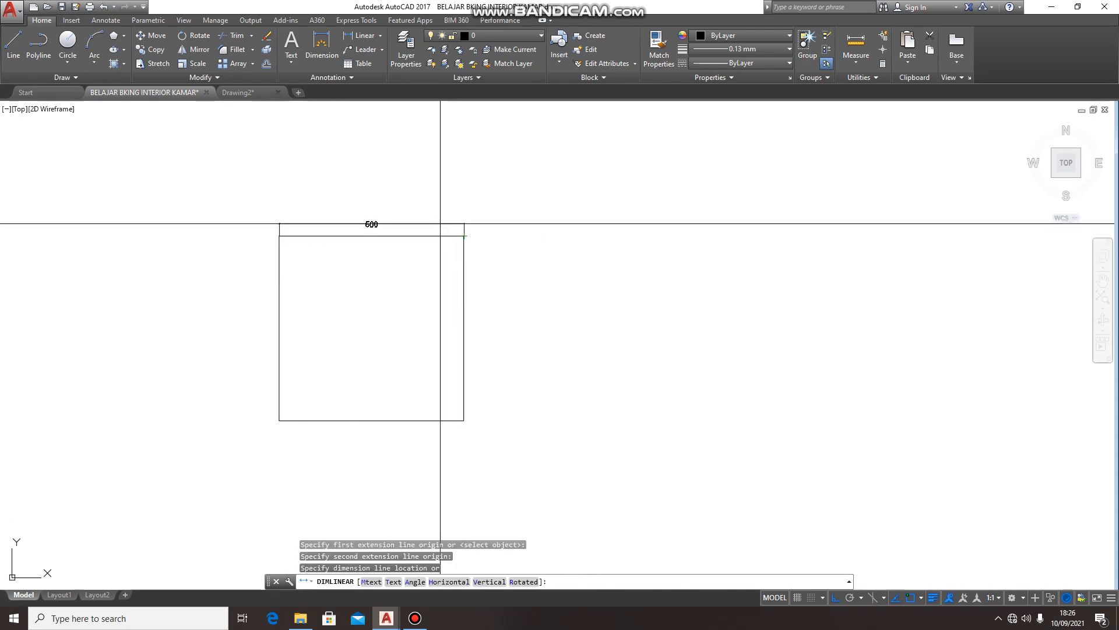
pyautogui.click(439, 213)
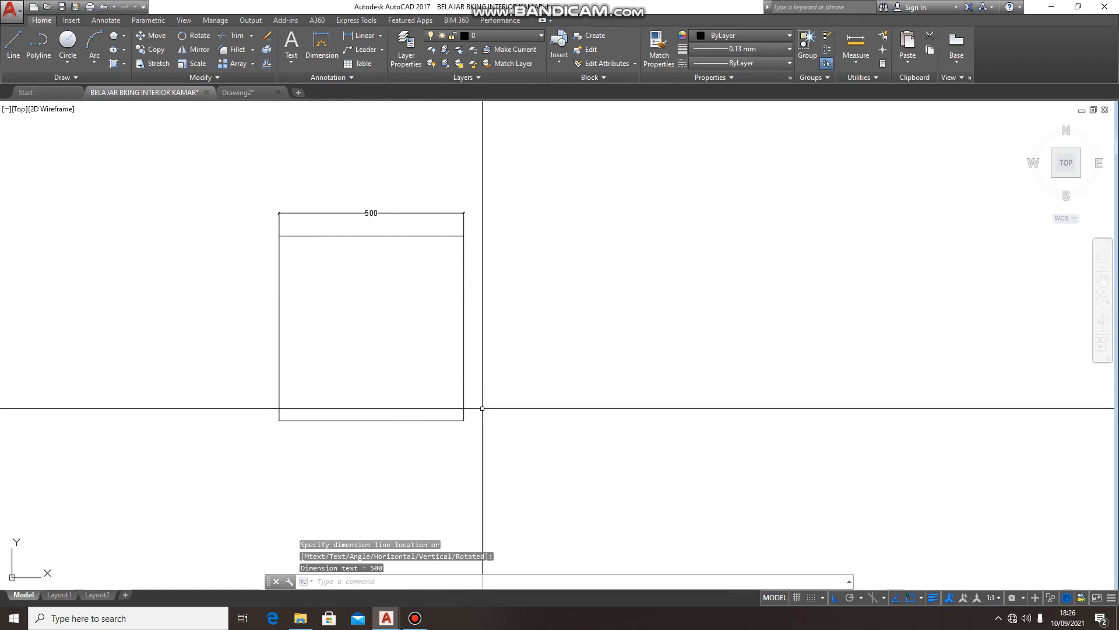
# Add a vertical linear dimension to the square's right edge, placing the dimension line just outside it
pyautogui.write('DLI')
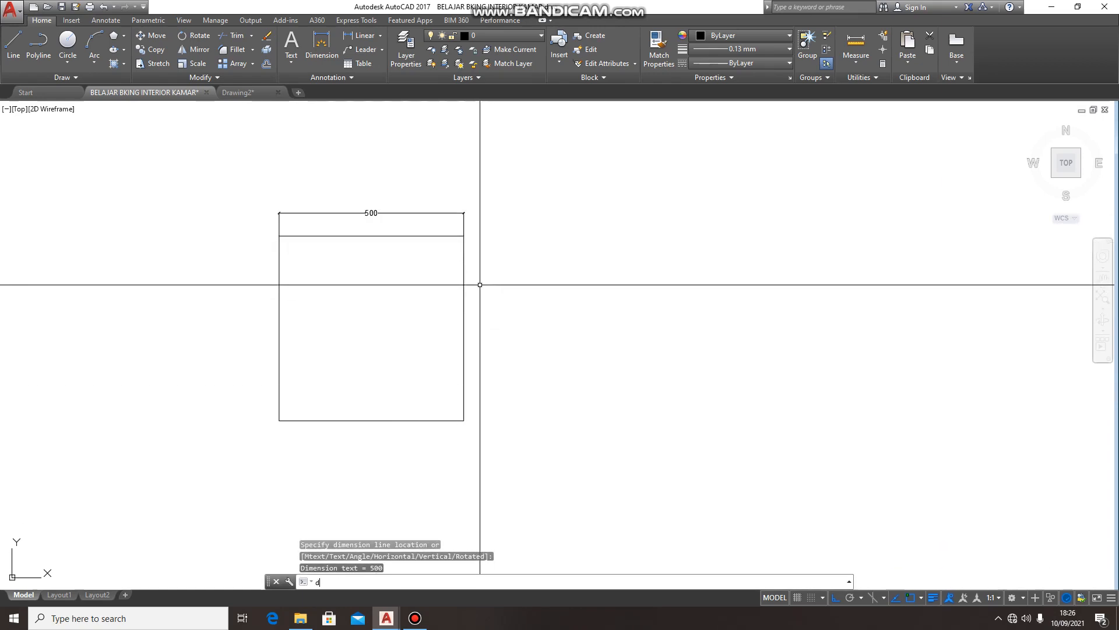
pyautogui.press('Return')
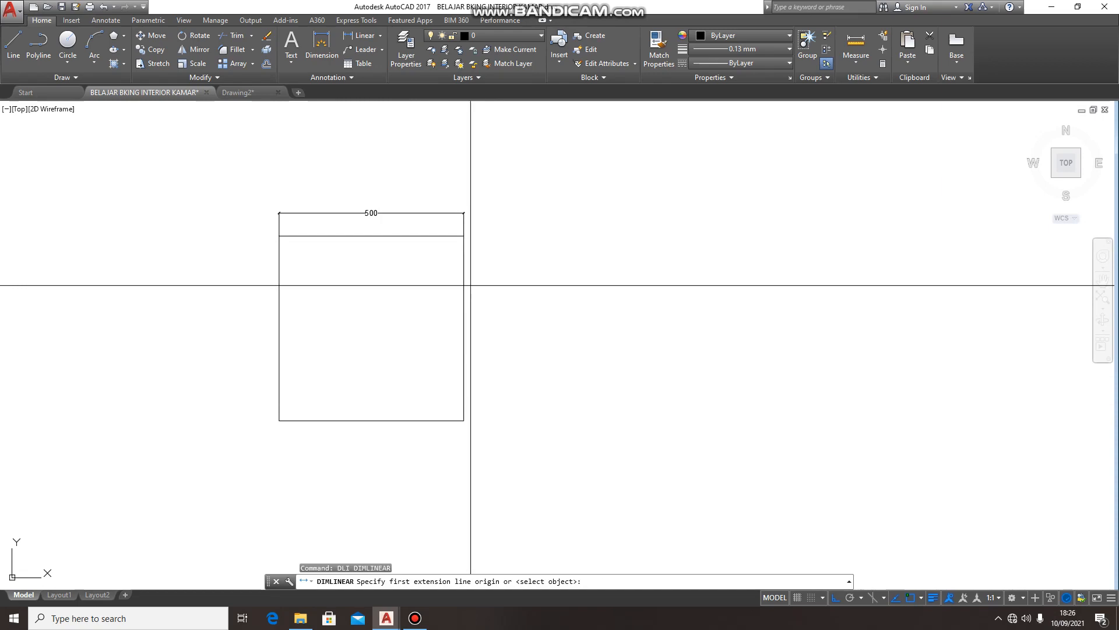
pyautogui.click(464, 235)
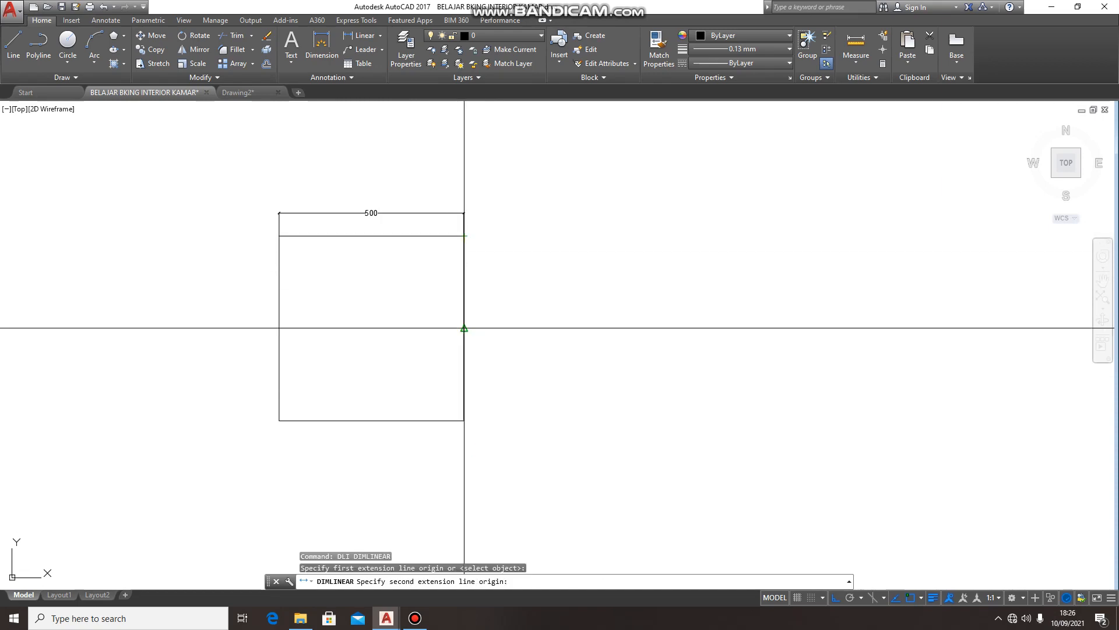
pyautogui.click(464, 421)
pyautogui.click(495, 328)
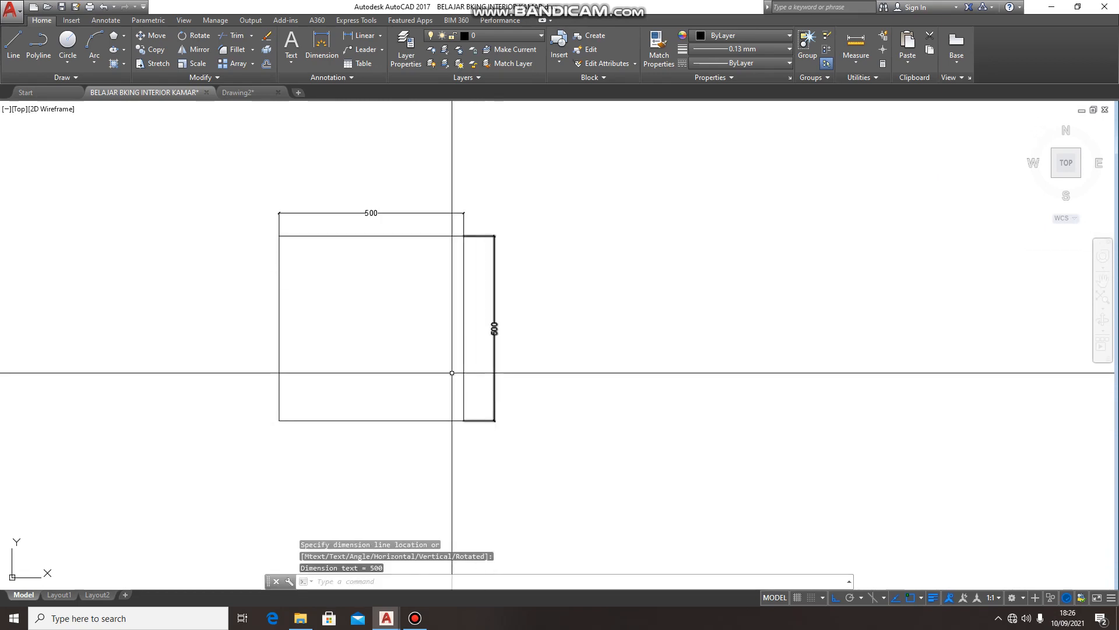
# Draw a second square with 500-unit sides as one polyline to the right of the dimensioned square, ending at its start point
pyautogui.scroll(2, 402, 279)
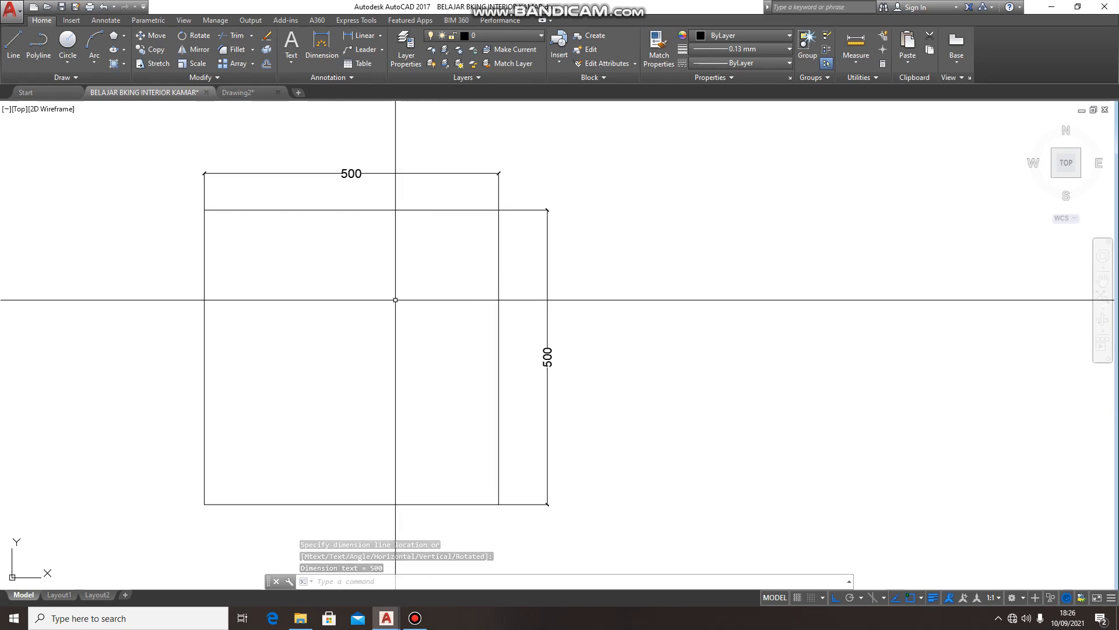
pyautogui.scroll(-2, 395, 299)
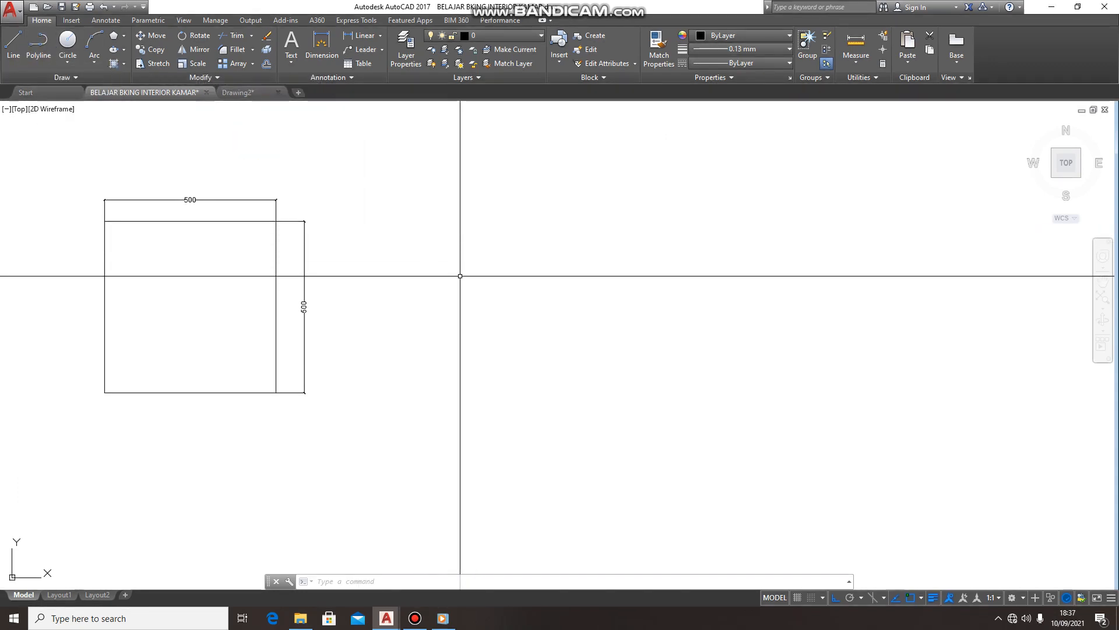
pyautogui.write('p')
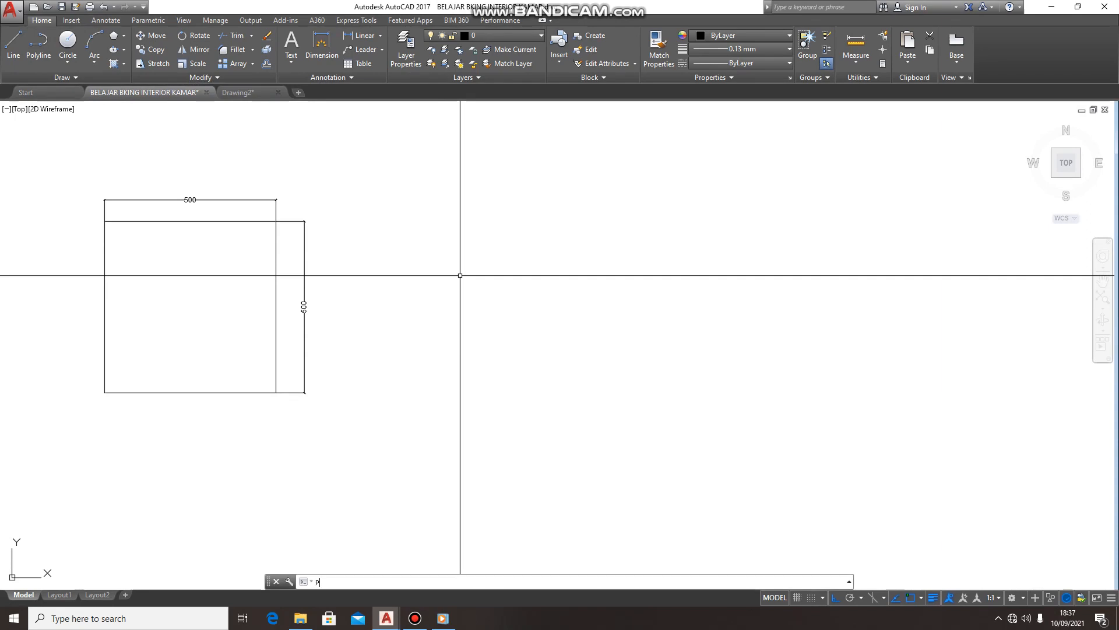
pyautogui.write('l')
pyautogui.press('space')
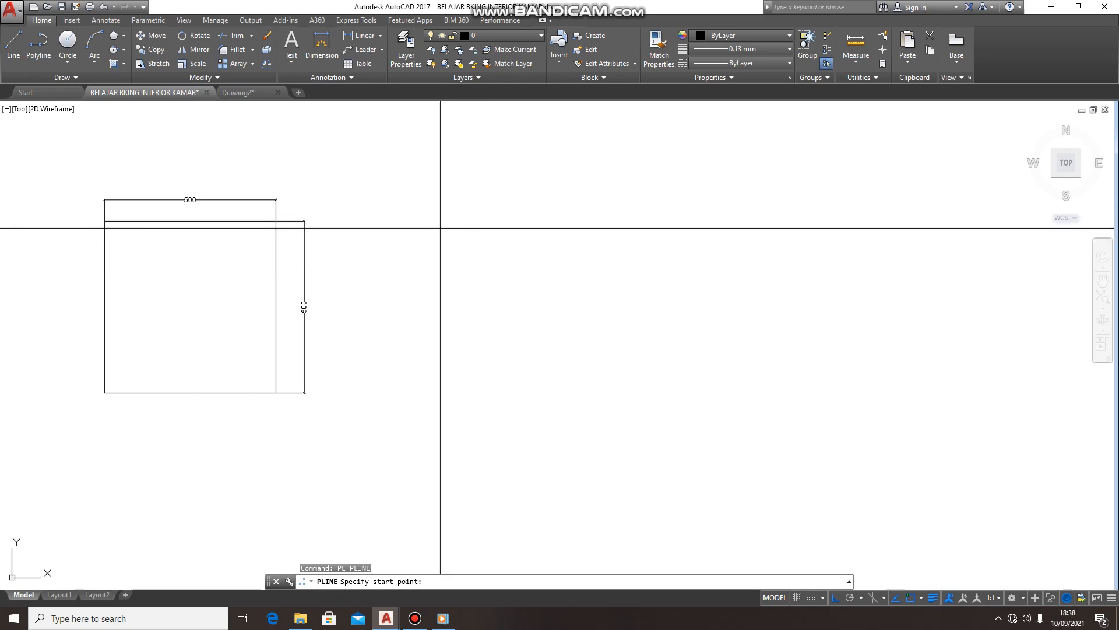
pyautogui.click(432, 227)
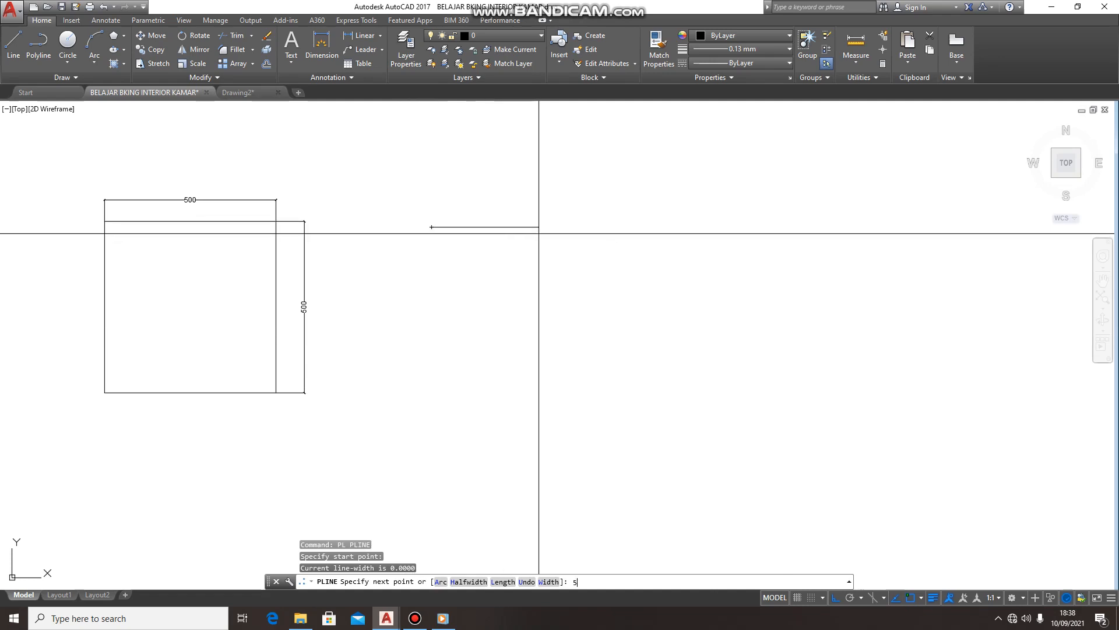
pyautogui.press('space')
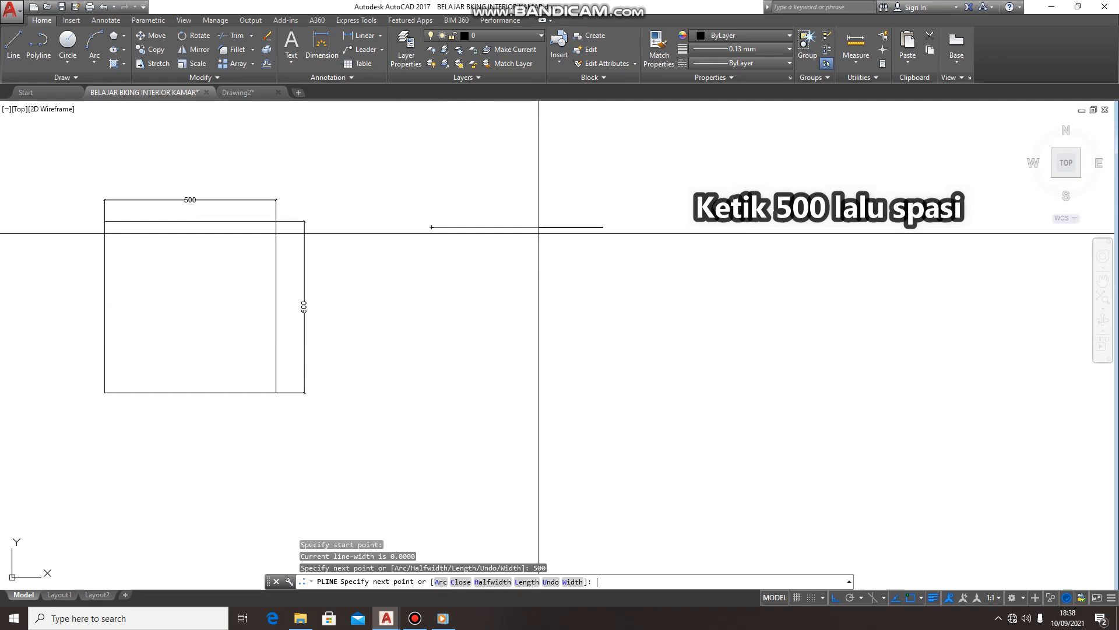
pyautogui.write('50')
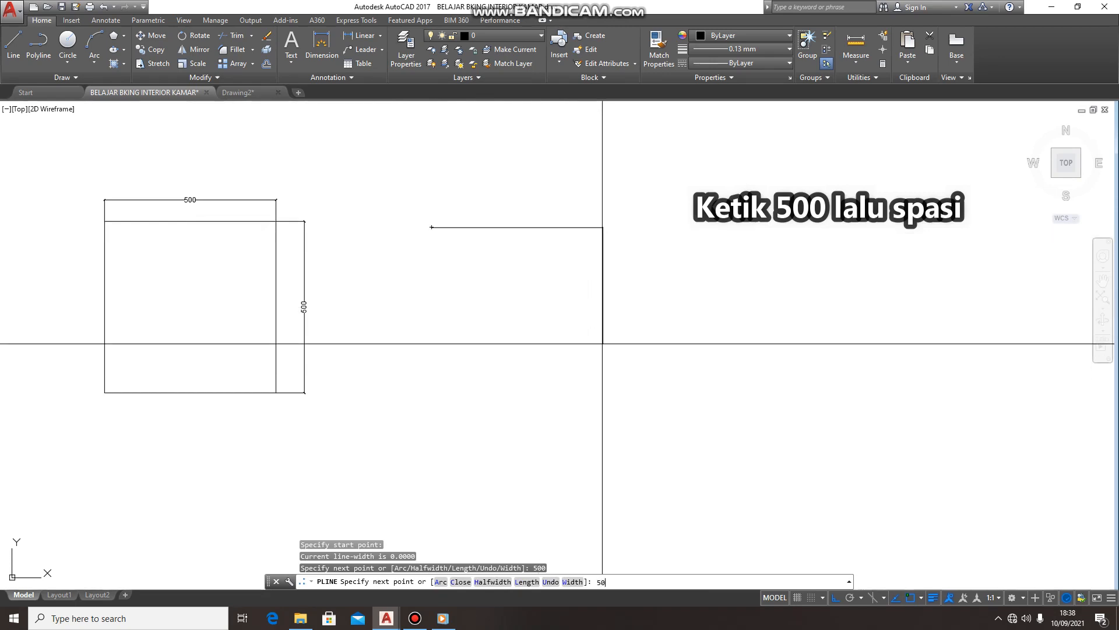
pyautogui.write('0')
pyautogui.press('space')
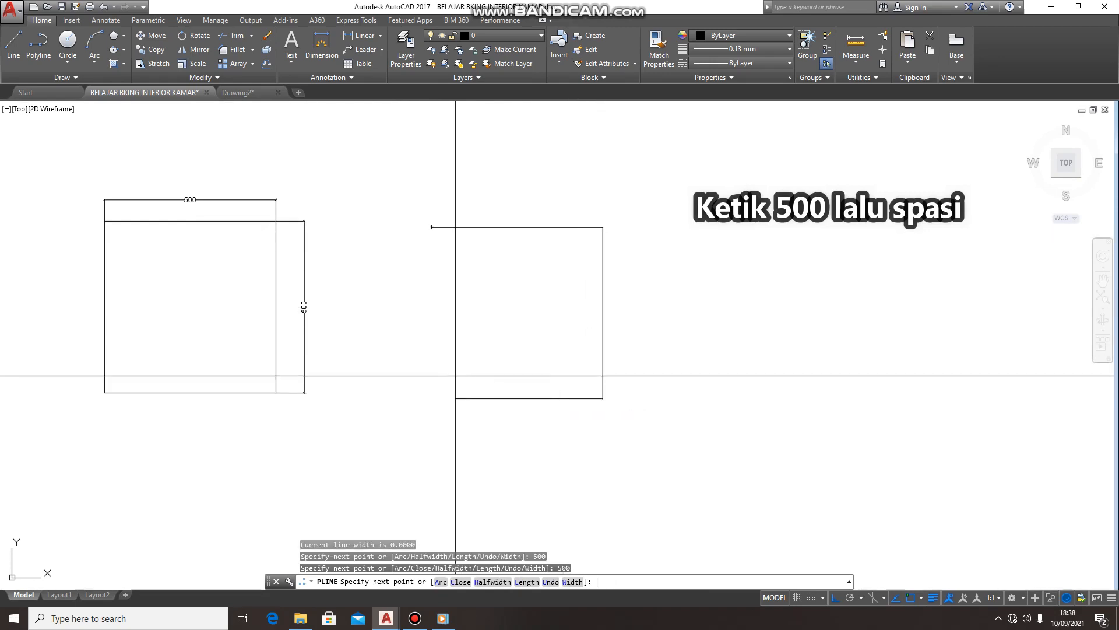
pyautogui.write('500')
pyautogui.press('space')
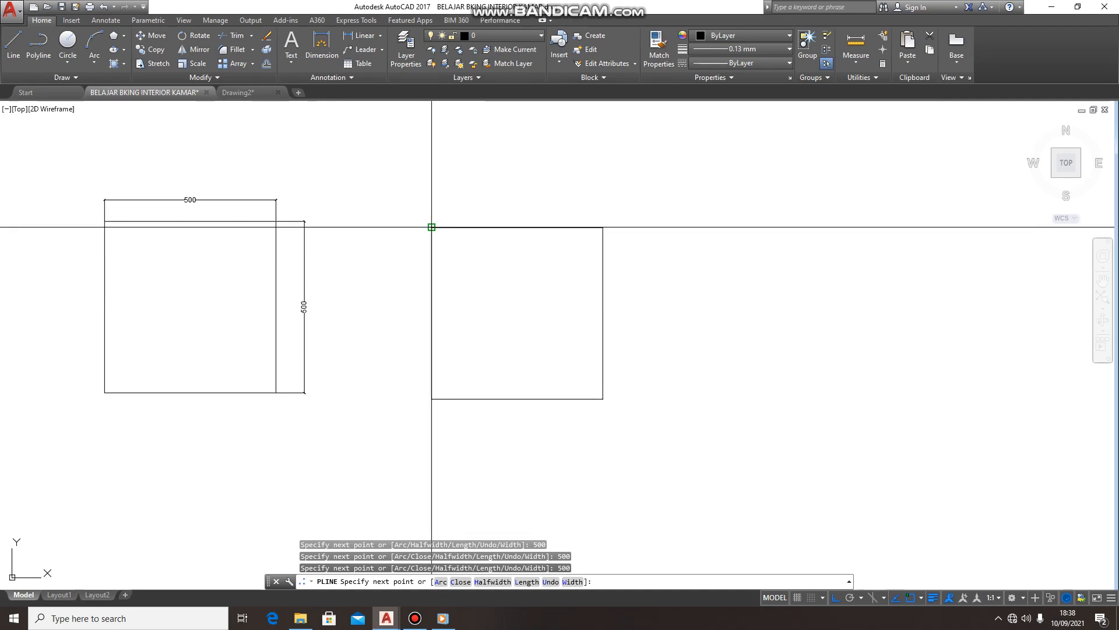
pyautogui.click(432, 226)
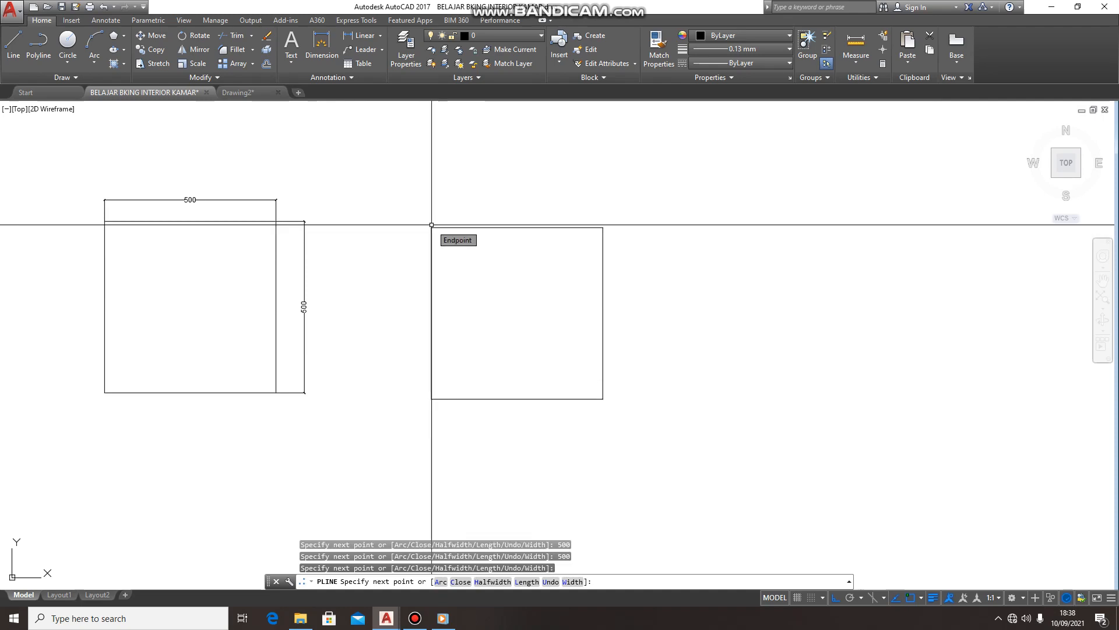
pyautogui.press('Escape')
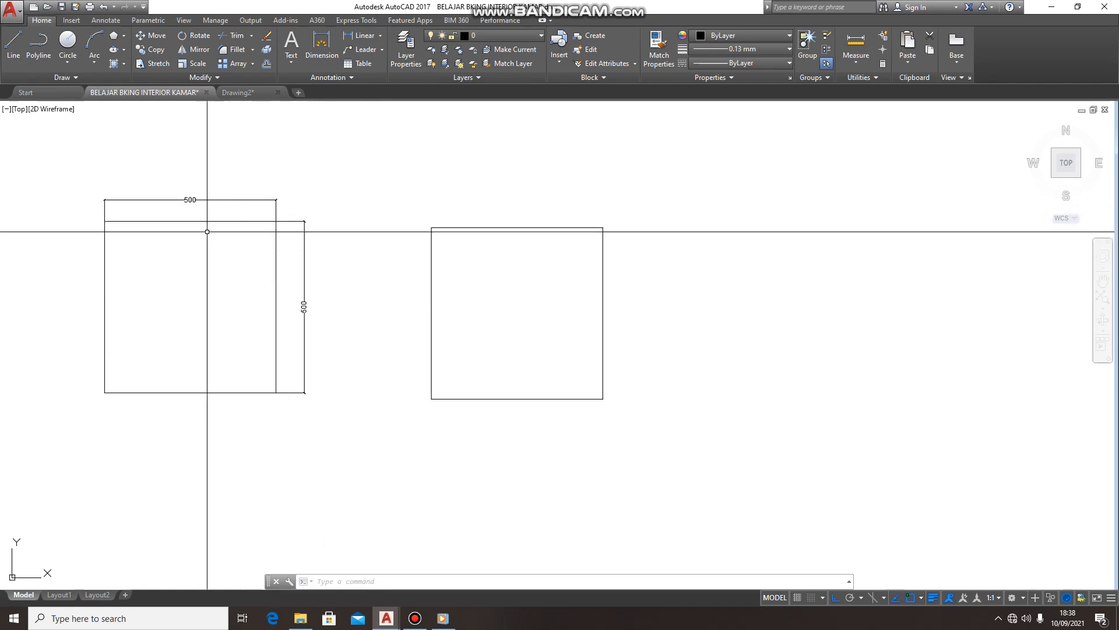
# Compare how the squares select by picking the four lines of the first one by one and the polyline square as a whole, clearing each selection
pyautogui.click(275, 295)
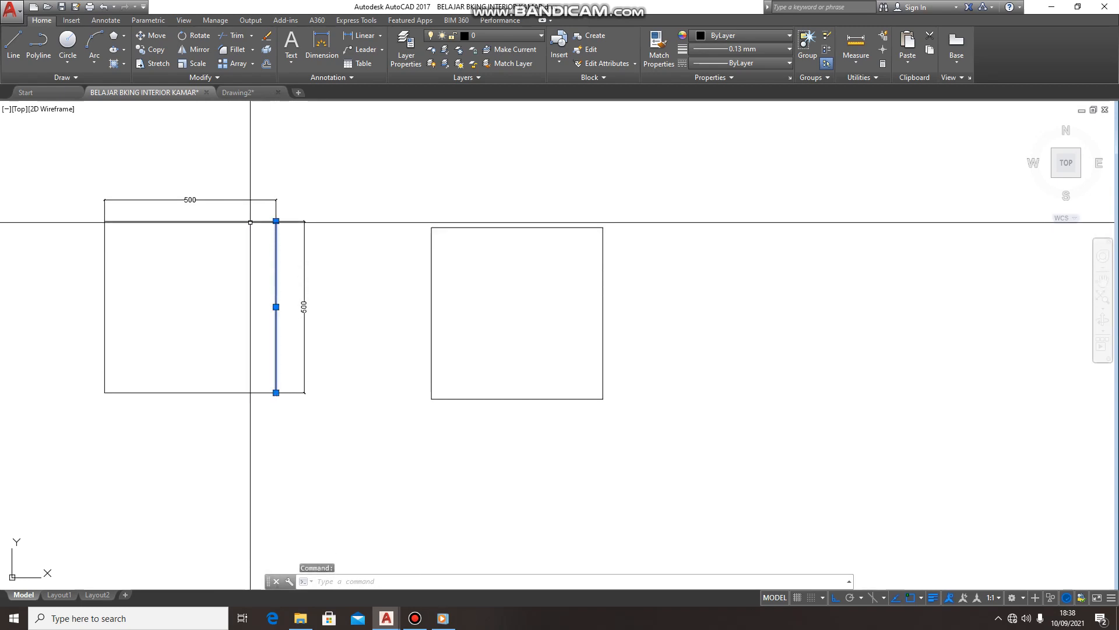
pyautogui.click(249, 221)
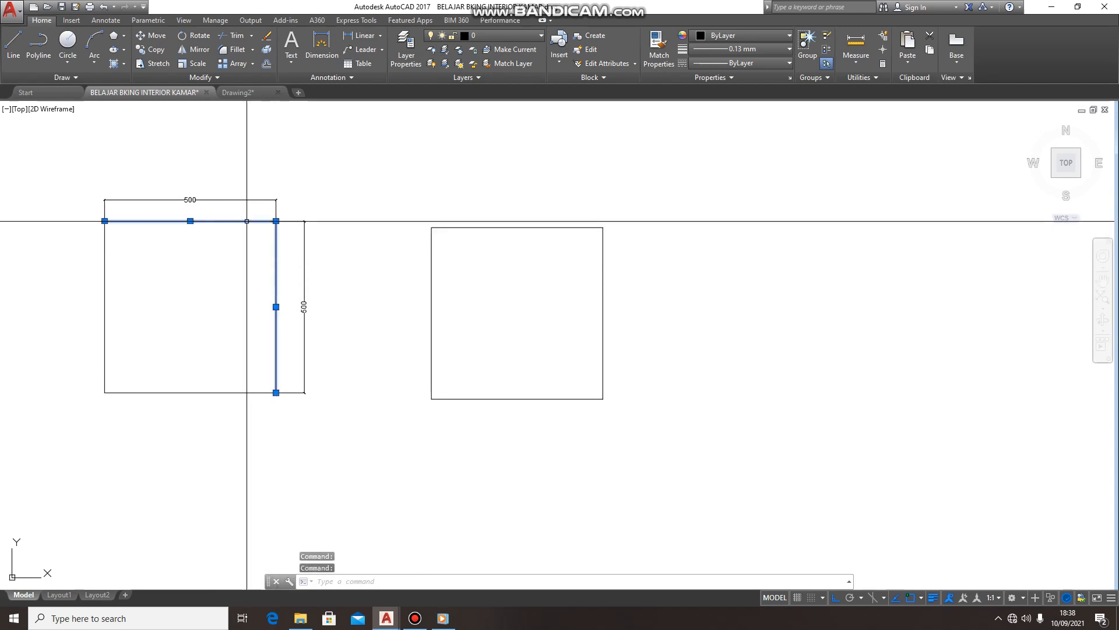
pyautogui.click(105, 286)
pyautogui.click(187, 392)
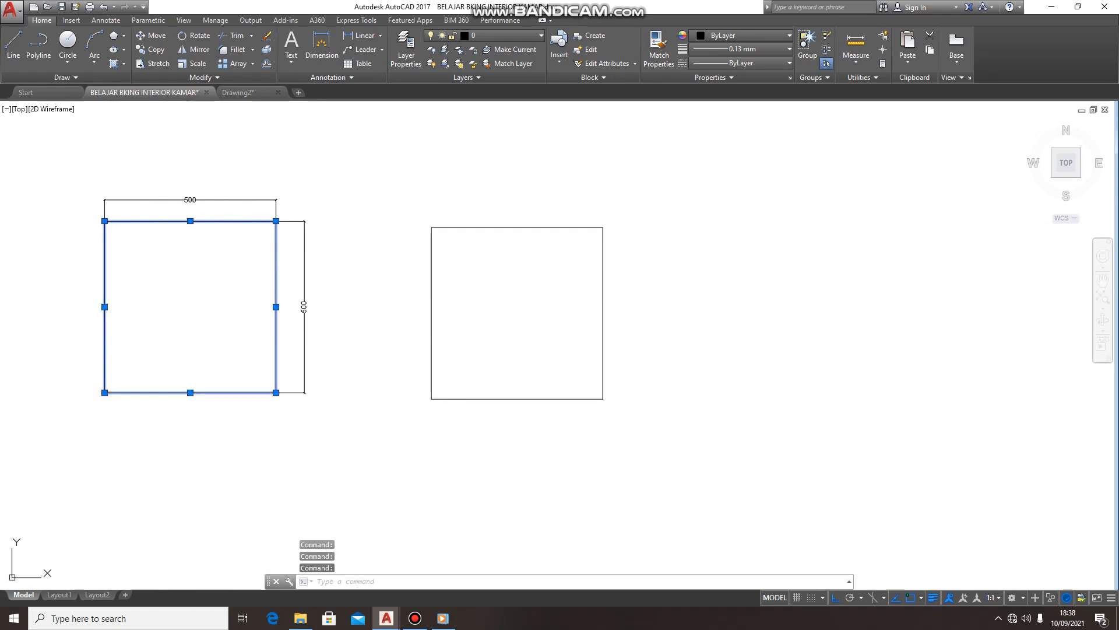
pyautogui.press('Escape')
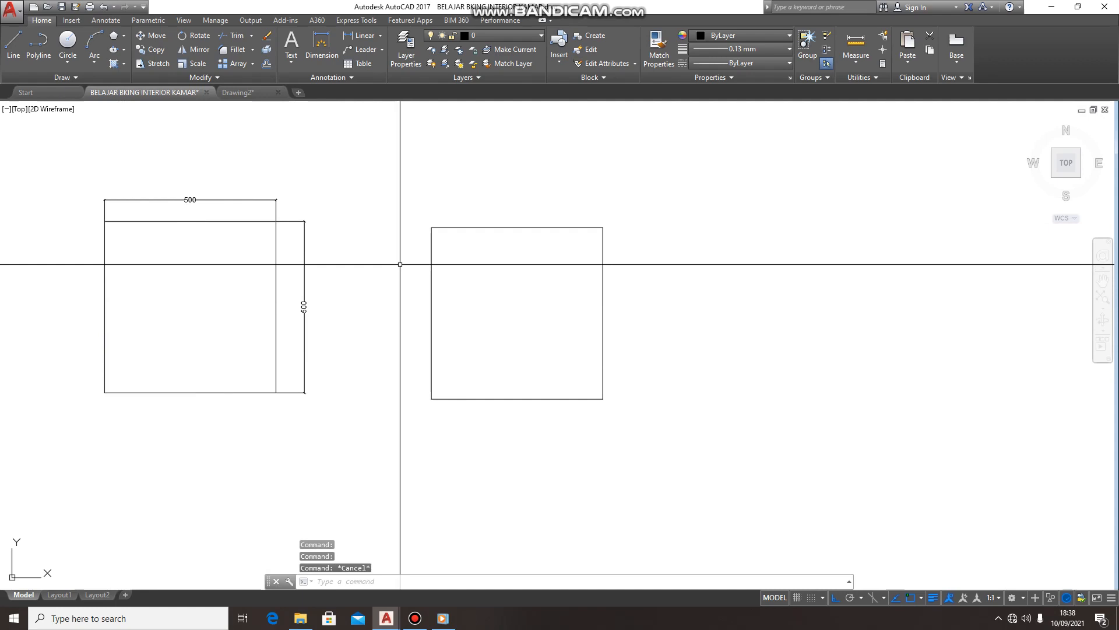
pyautogui.click(569, 228)
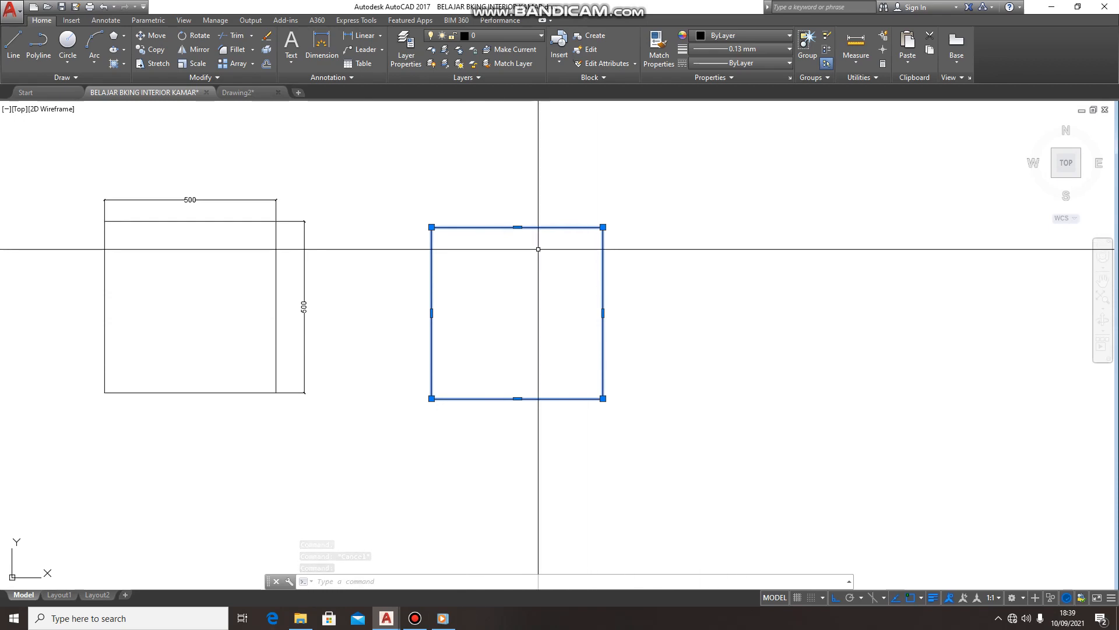
pyautogui.press('Escape')
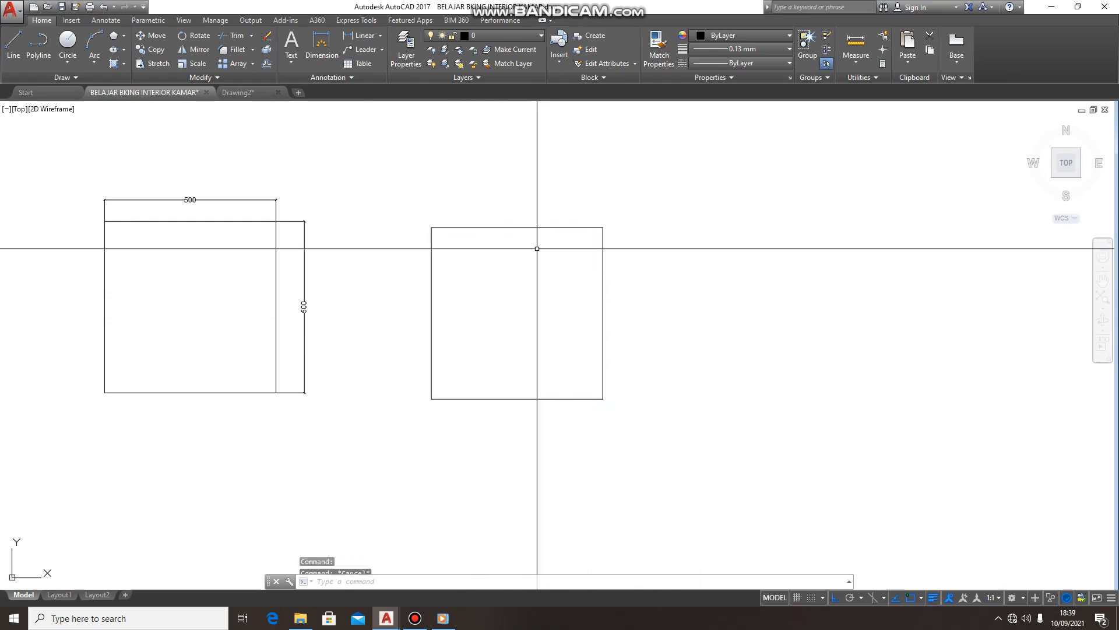
pyautogui.moveTo(554, 267)
pyautogui.mouseDown(button='middle')
pyautogui.moveTo(530, 271)
pyautogui.moveTo(548, 266)
pyautogui.moveTo(509, 255)
pyautogui.moveTo(747, 298)
pyautogui.moveTo(652, 324)
pyautogui.moveTo(557, 283)
pyautogui.moveTo(632, 262)
pyautogui.moveTo(579, 269)
pyautogui.mouseUp(button='middle')
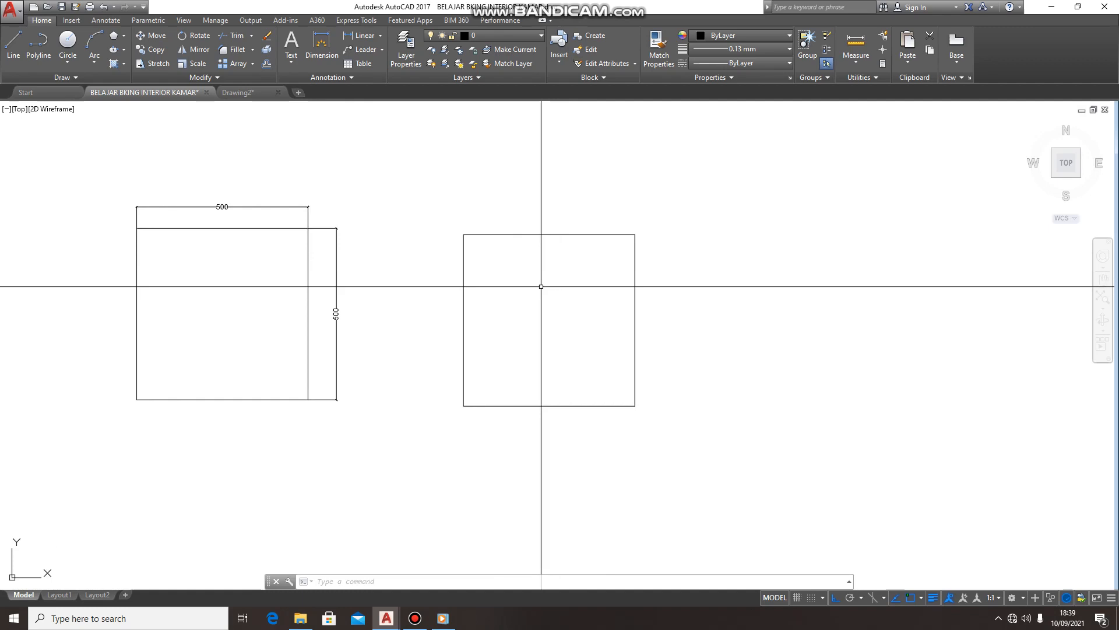
pyautogui.scroll(-6, 540, 295)
pyautogui.scroll(4, 540, 296)
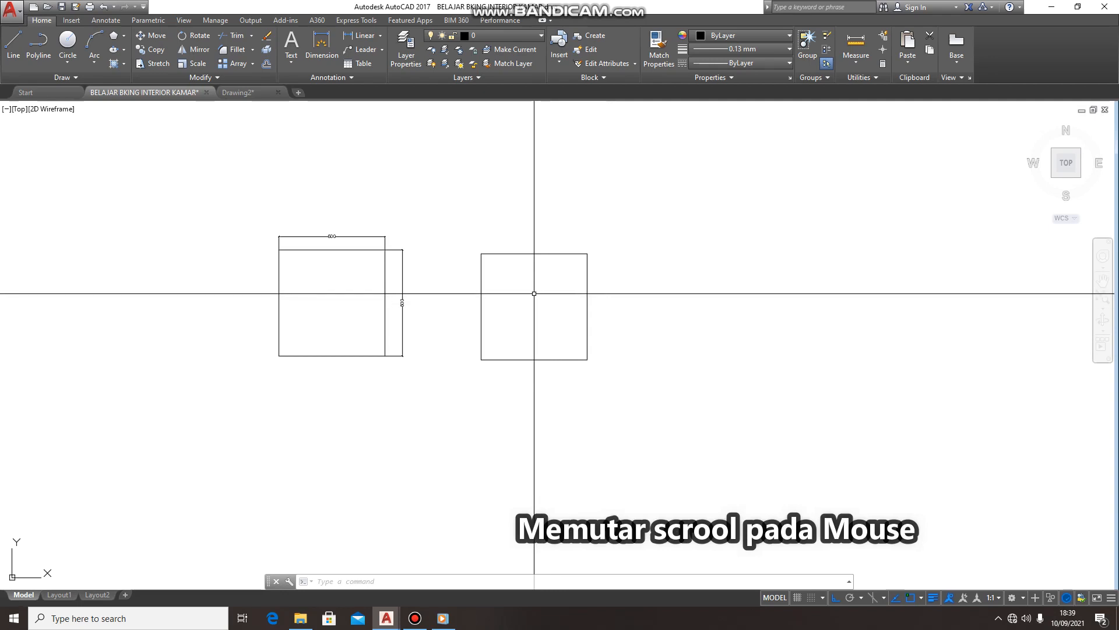
# Add a linear dimension to the upper edge of the polyline square, placing the dimension line just above it
pyautogui.scroll(2, 535, 297)
pyautogui.scroll(-2, 536, 298)
pyautogui.scroll(2, 538, 301)
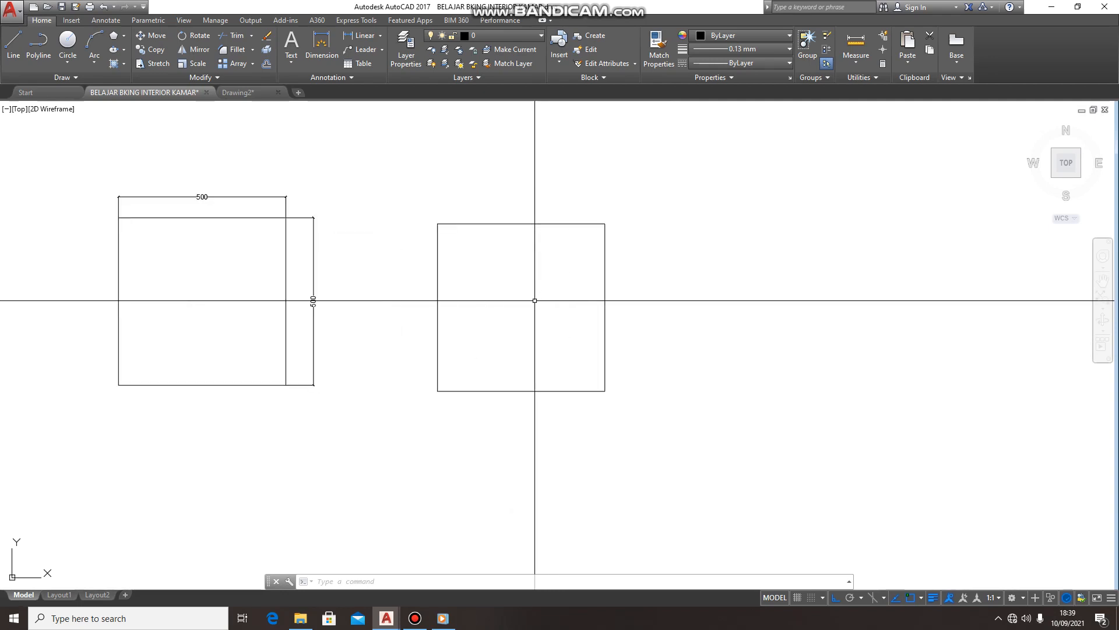
pyautogui.moveTo(532, 300); pyautogui.dragTo(490, 316, button='middle')
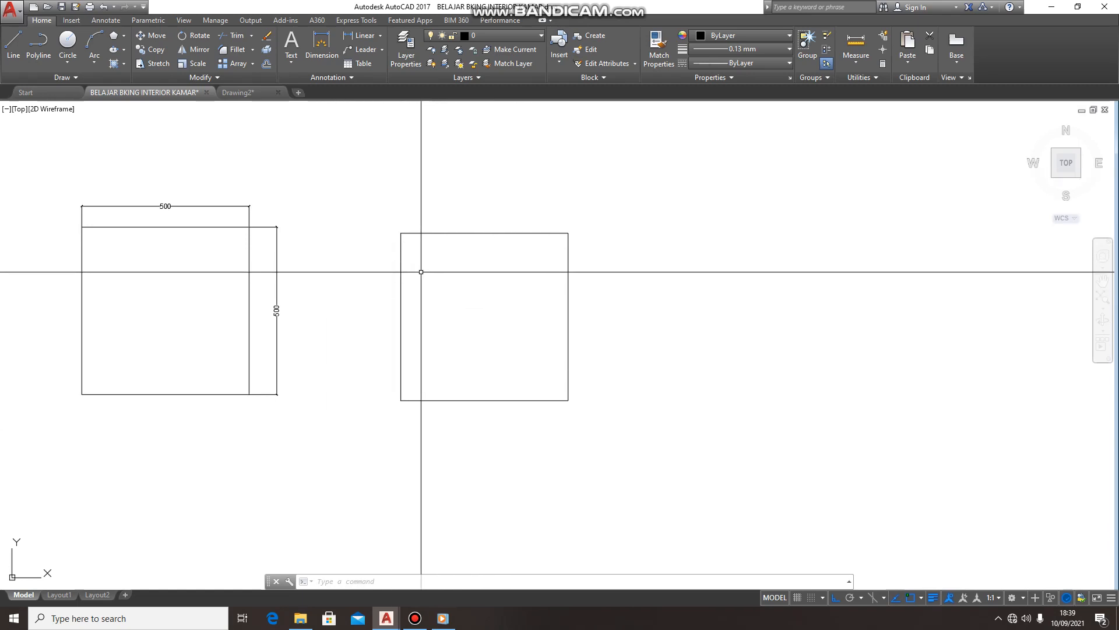
pyautogui.write('pli')
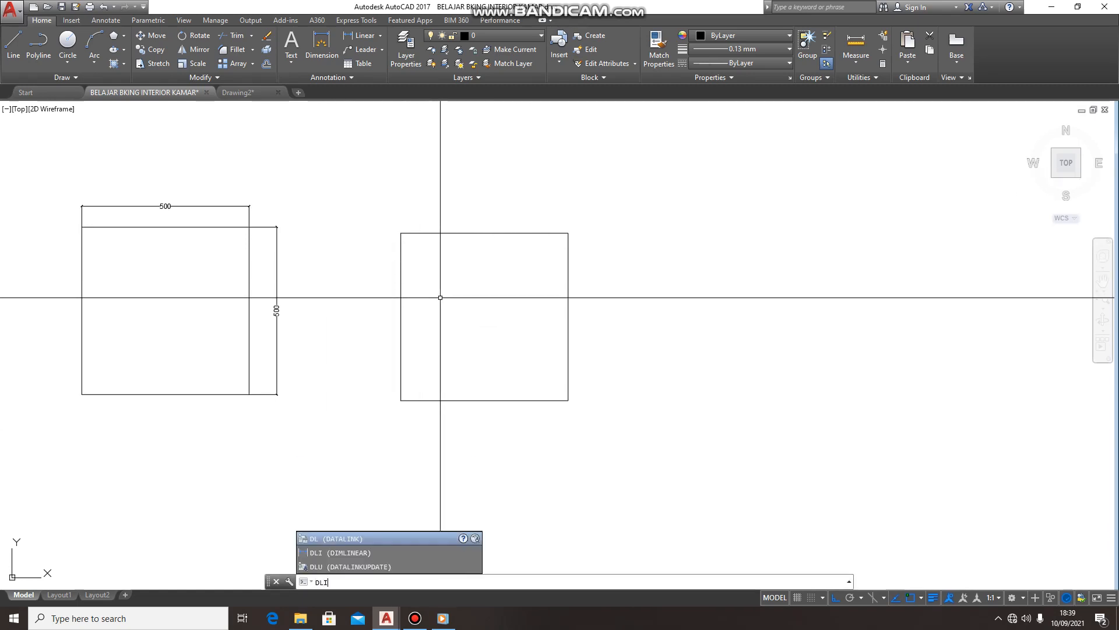
pyautogui.press('Return')
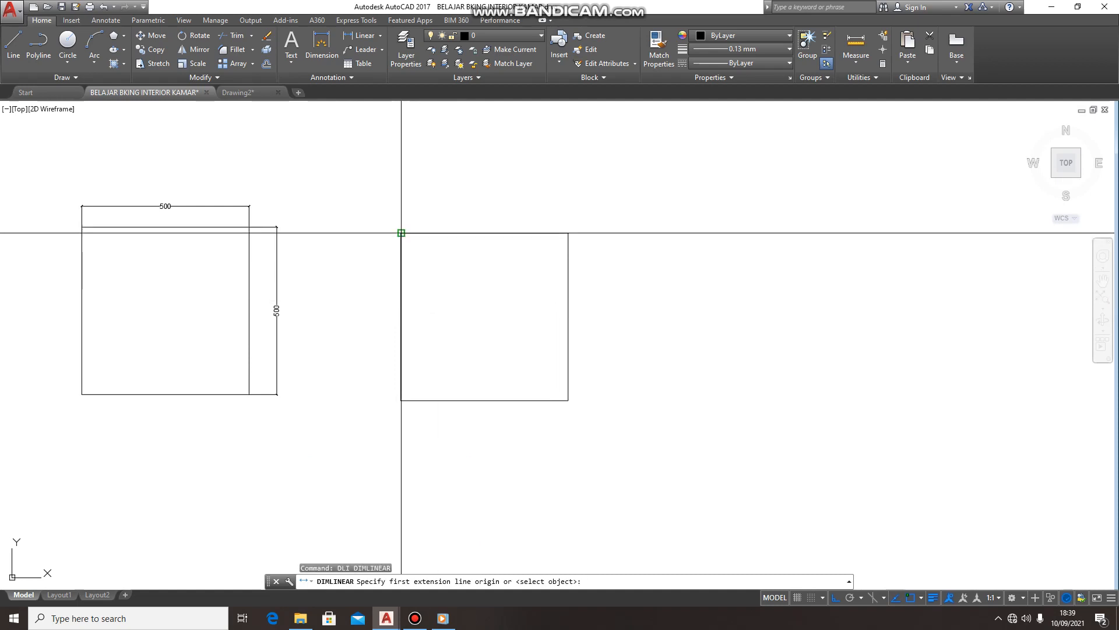
pyautogui.click(401, 233)
pyautogui.click(568, 234)
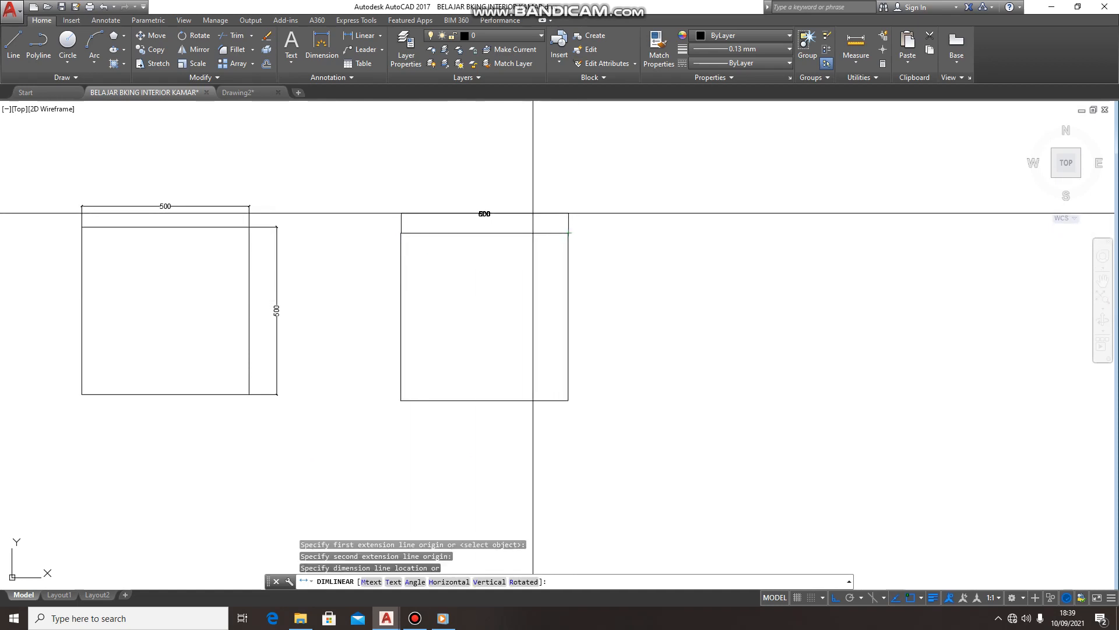
pyautogui.click(507, 212)
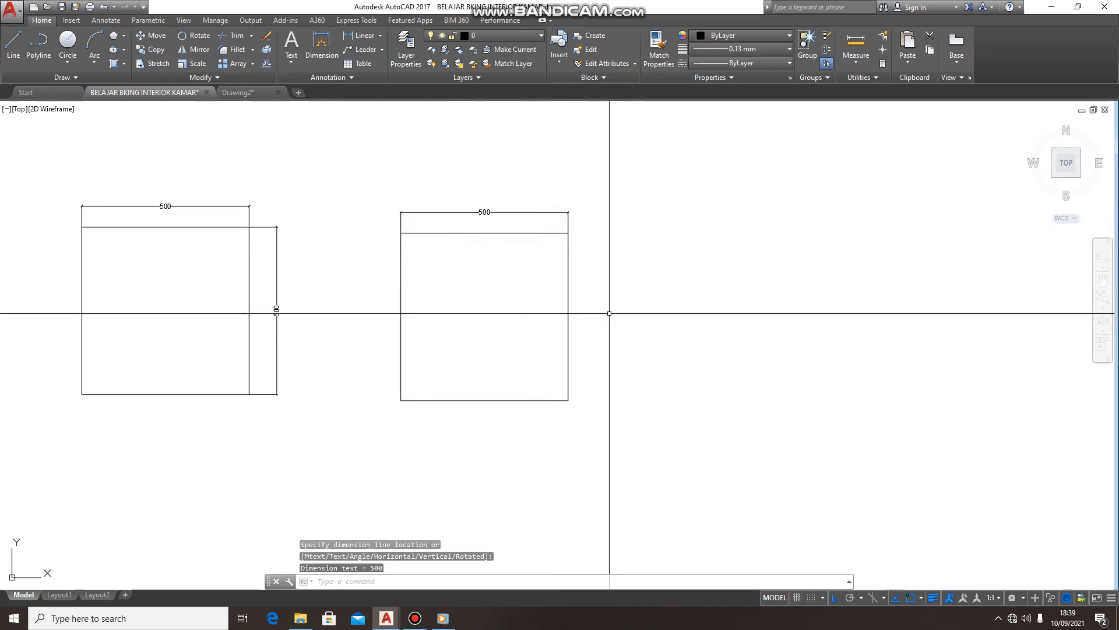
# Add a vertical linear dimension to the polyline square's right edge, placing the dimension line just outside it
pyautogui.write('dli')
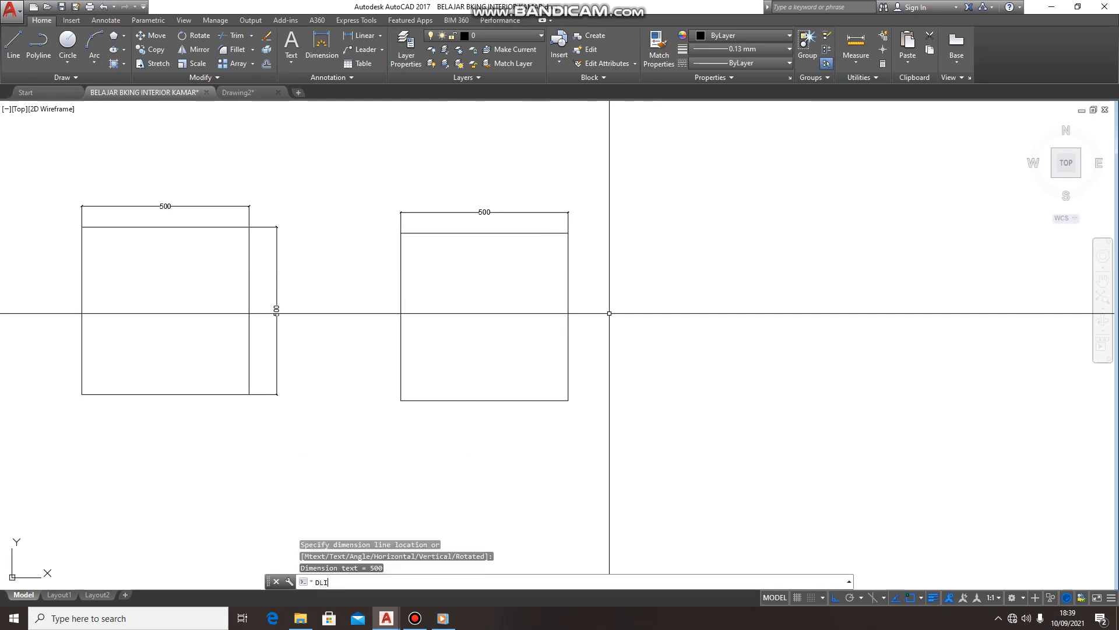
pyautogui.press('Return')
pyautogui.click(568, 233)
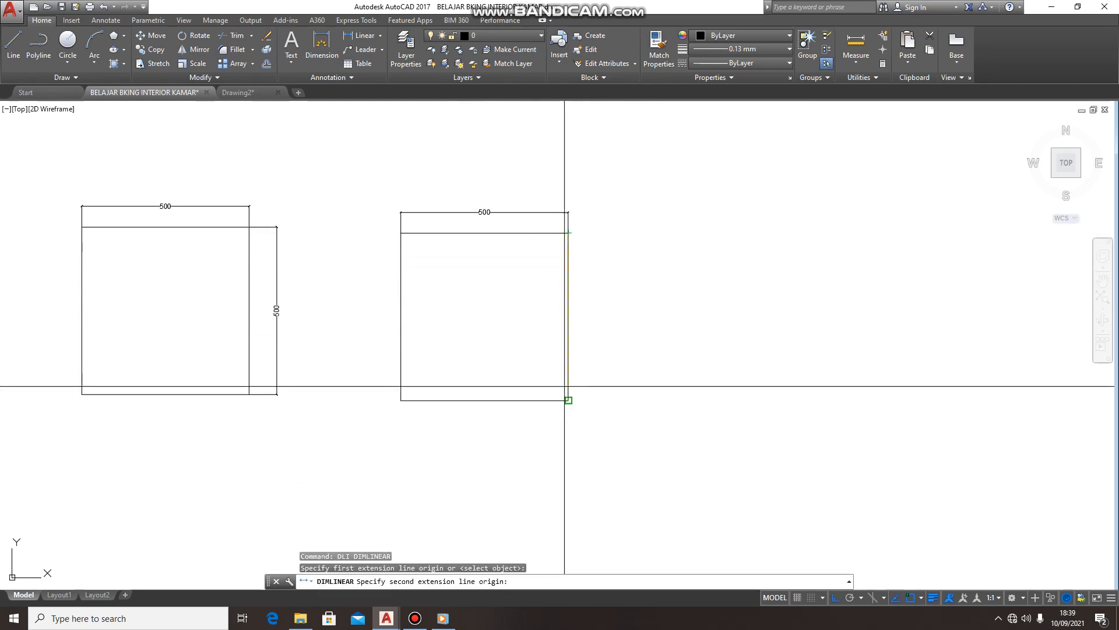
pyautogui.click(568, 399)
pyautogui.click(599, 400)
# Draw a circle with a diameter of 200 in the empty area to the right of the two squares
pyautogui.moveTo(493, 308); pyautogui.dragTo(511, 312, button='middle')
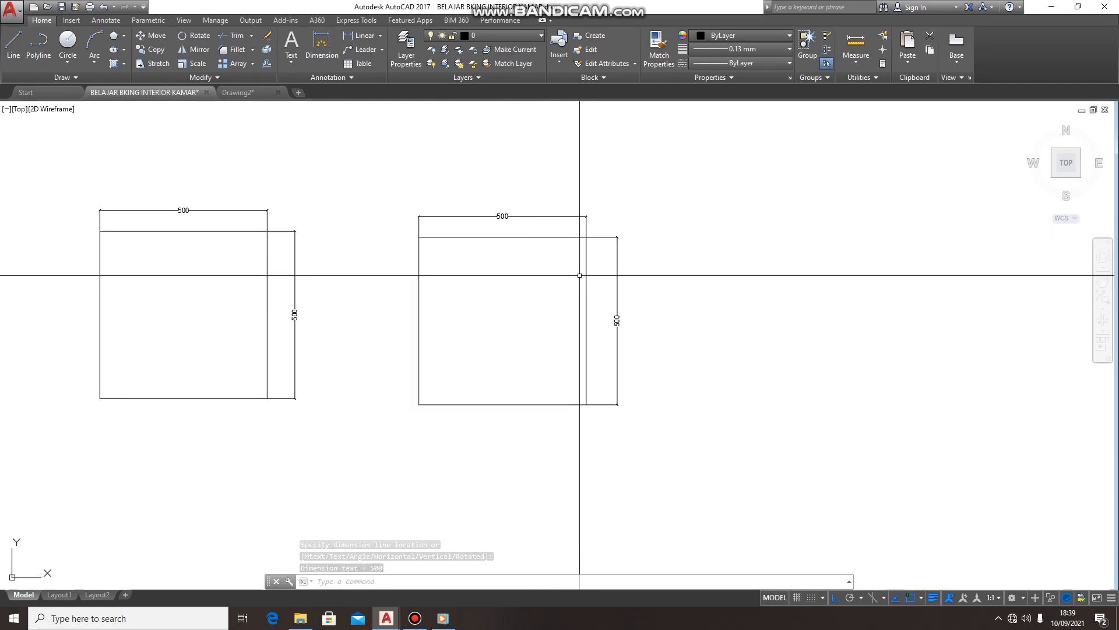
pyautogui.scroll(-2, 495, 281)
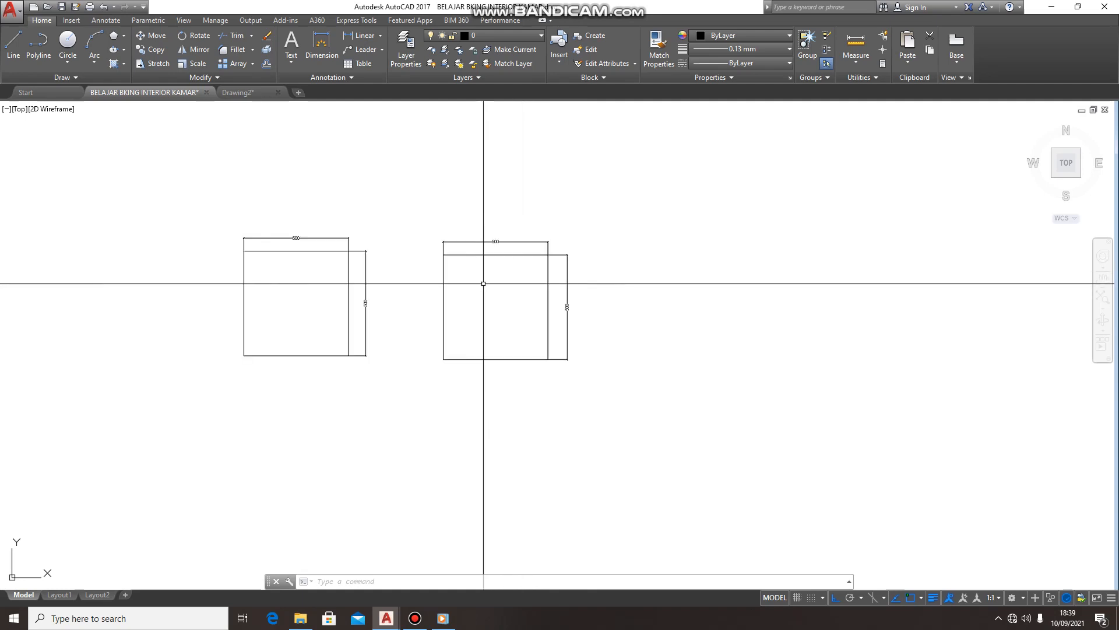
pyautogui.scroll(2, 497, 266)
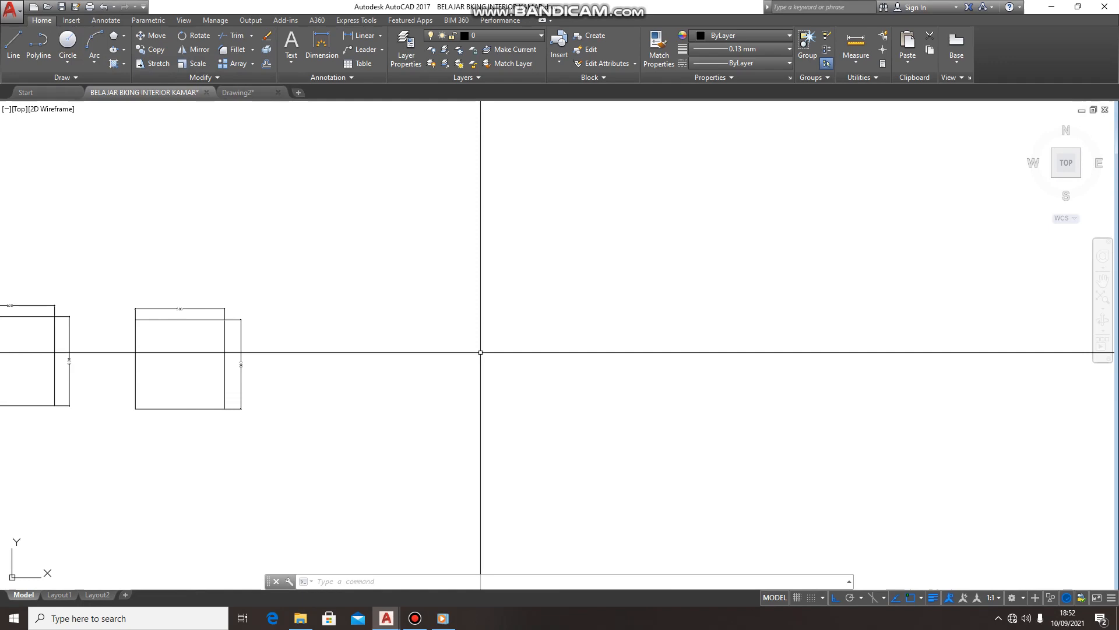
pyautogui.write('c')
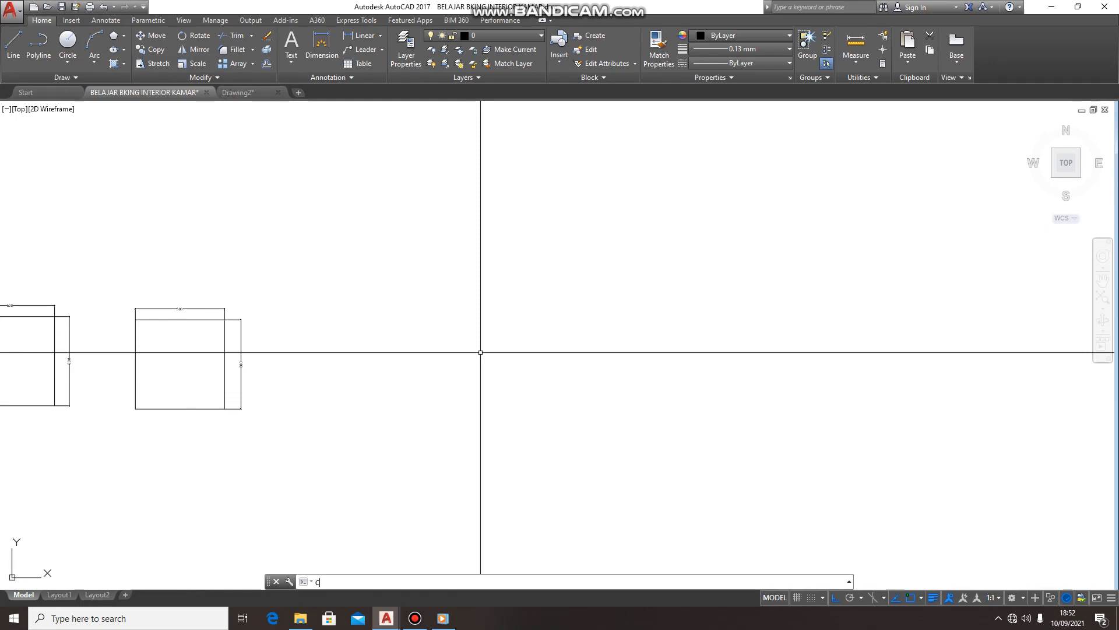
pyautogui.press('space')
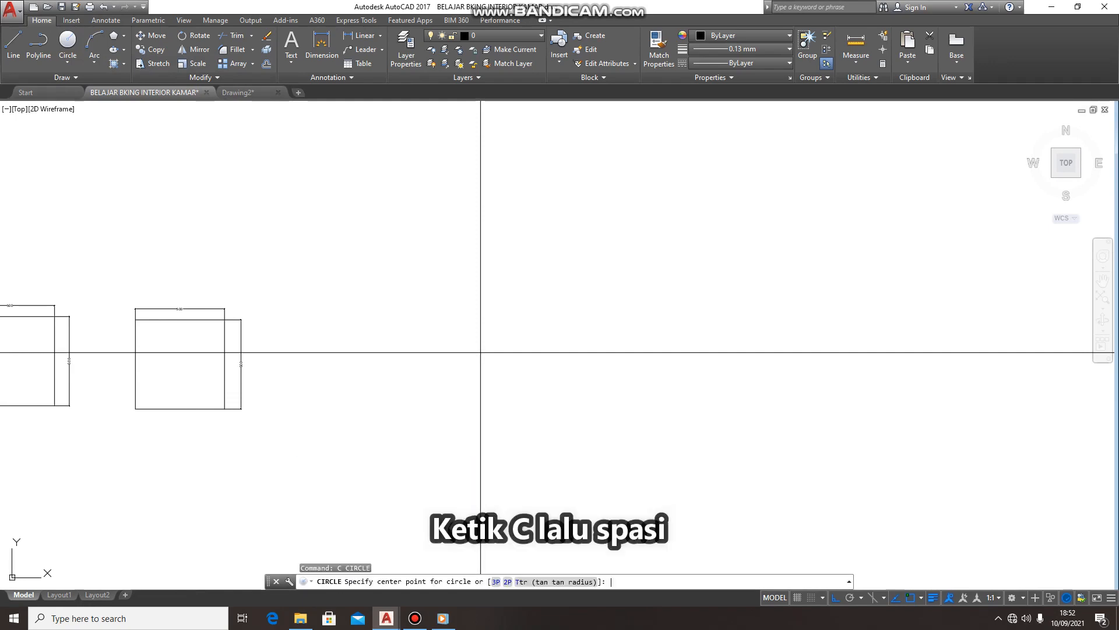
pyautogui.click(442, 345)
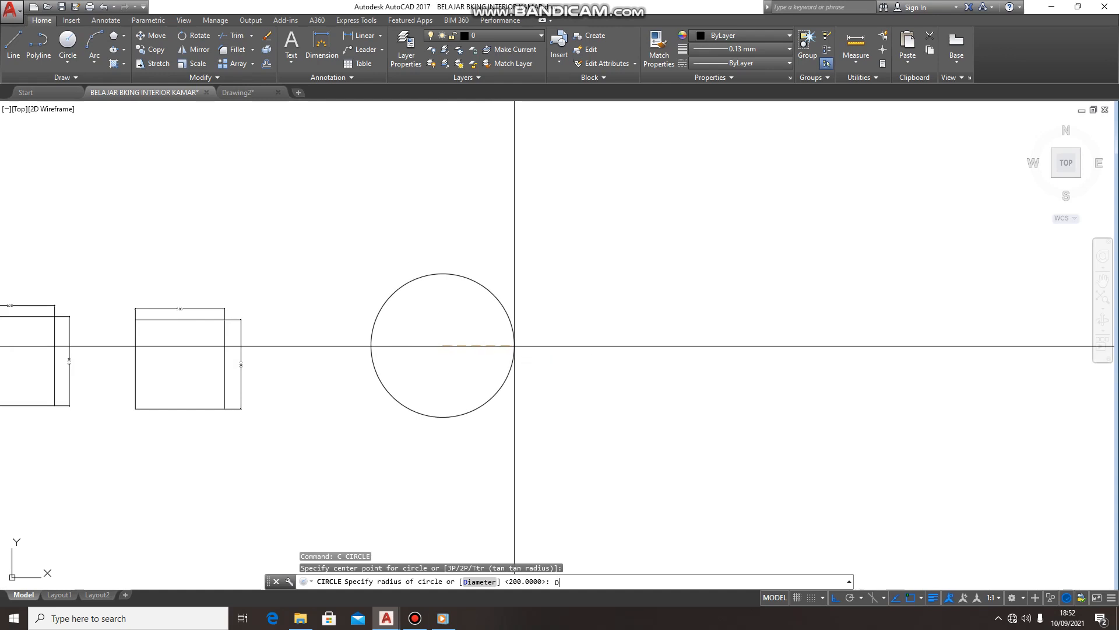
pyautogui.press('space')
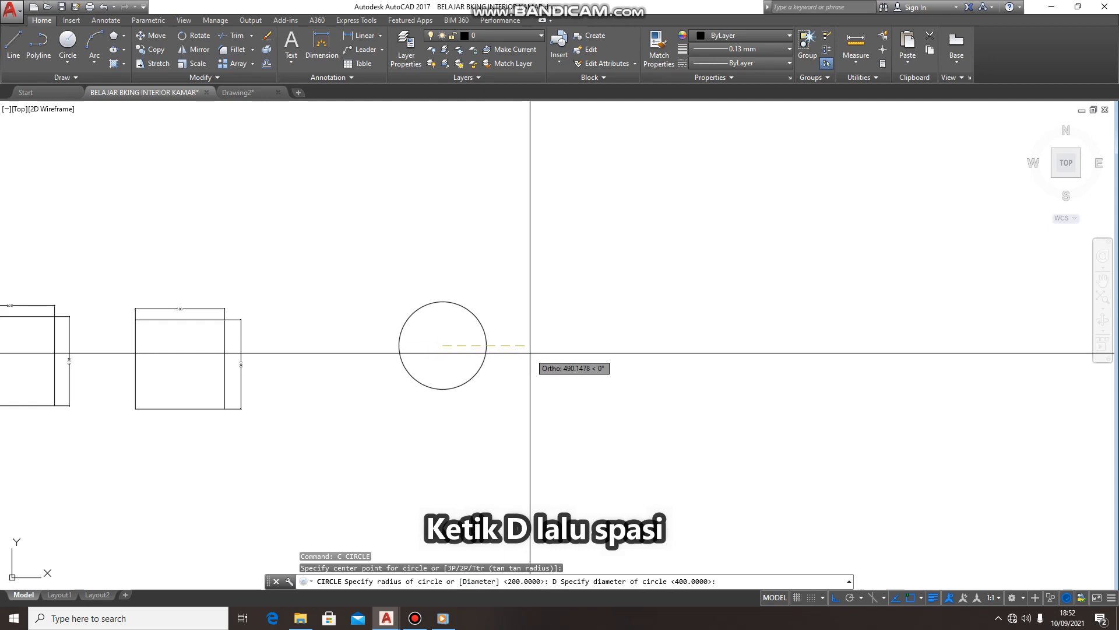
pyautogui.write('2')
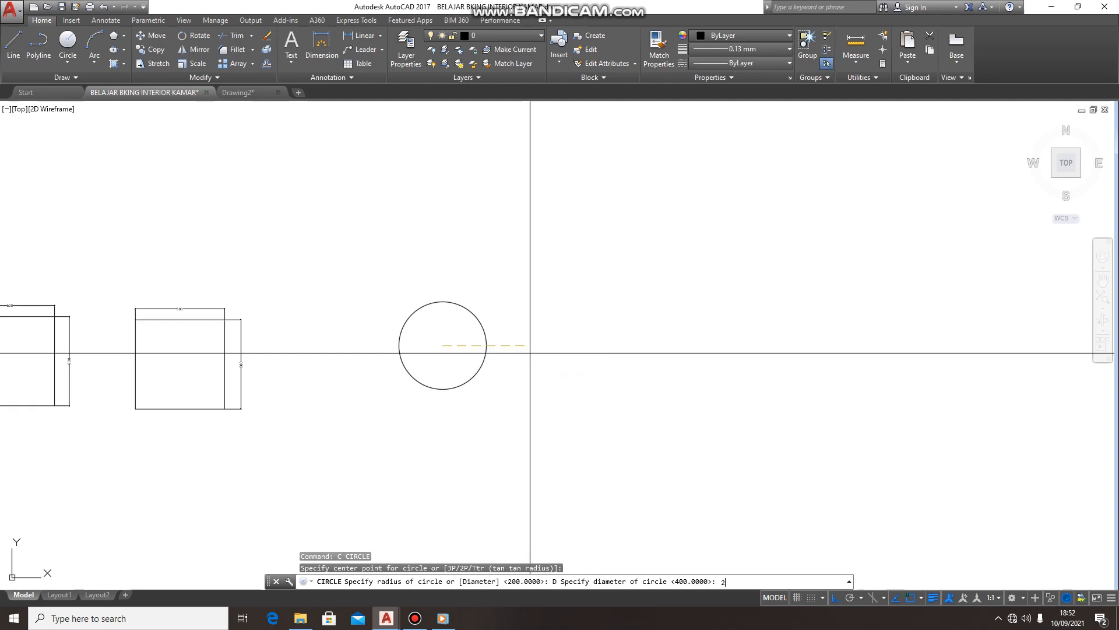
pyautogui.write('00')
pyautogui.press('Return')
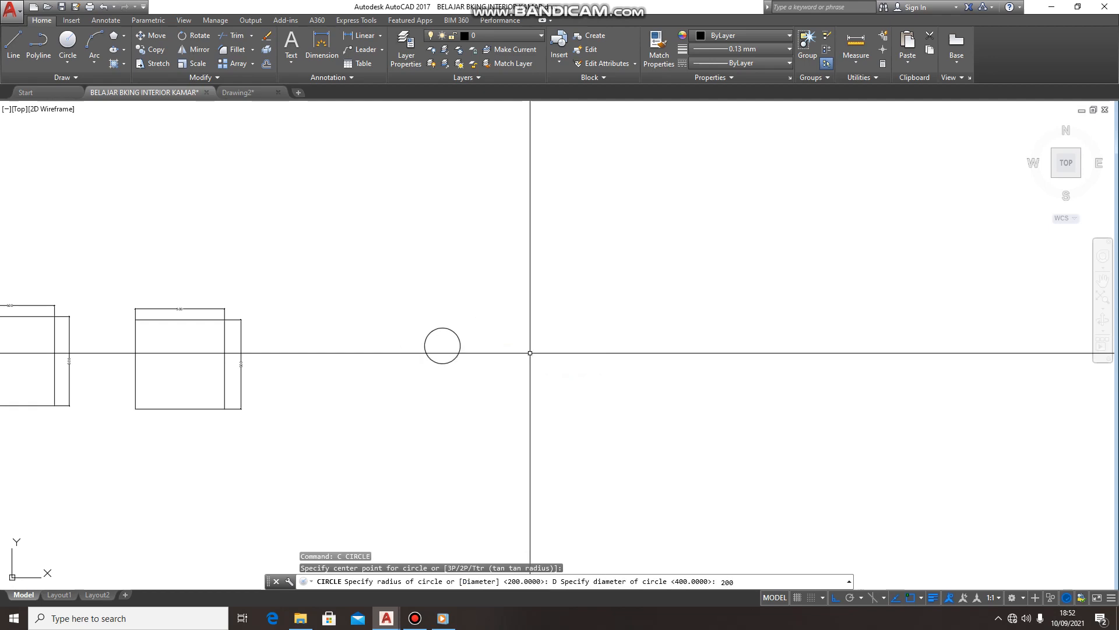
# Add a diameter dimension to the circle with DIMDIAMETER, placing its text inside the circle near the left edge
pyautogui.scroll(3, 441, 351)
pyautogui.scroll(-2, 441, 350)
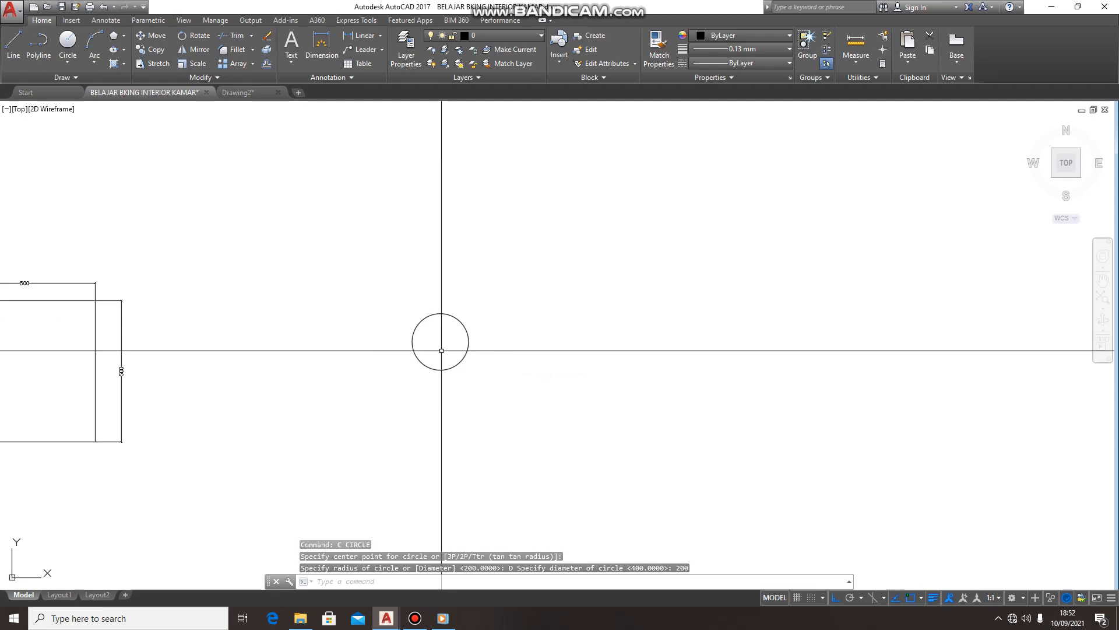
pyautogui.scroll(2, 451, 346)
pyautogui.scroll(-2, 432, 342)
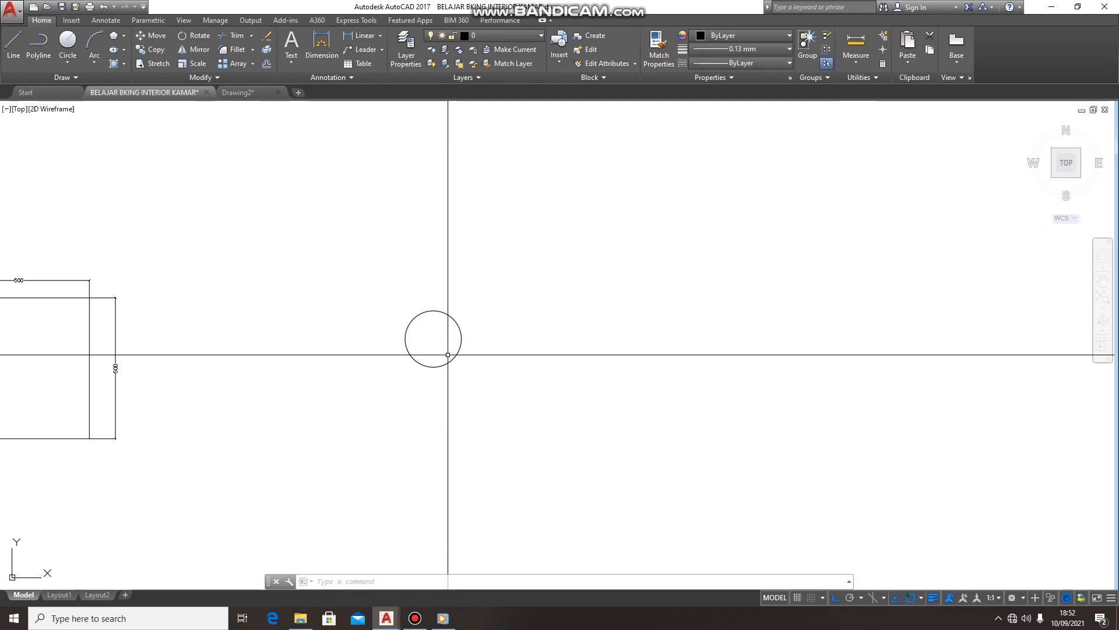
pyautogui.scroll(2, 398, 326)
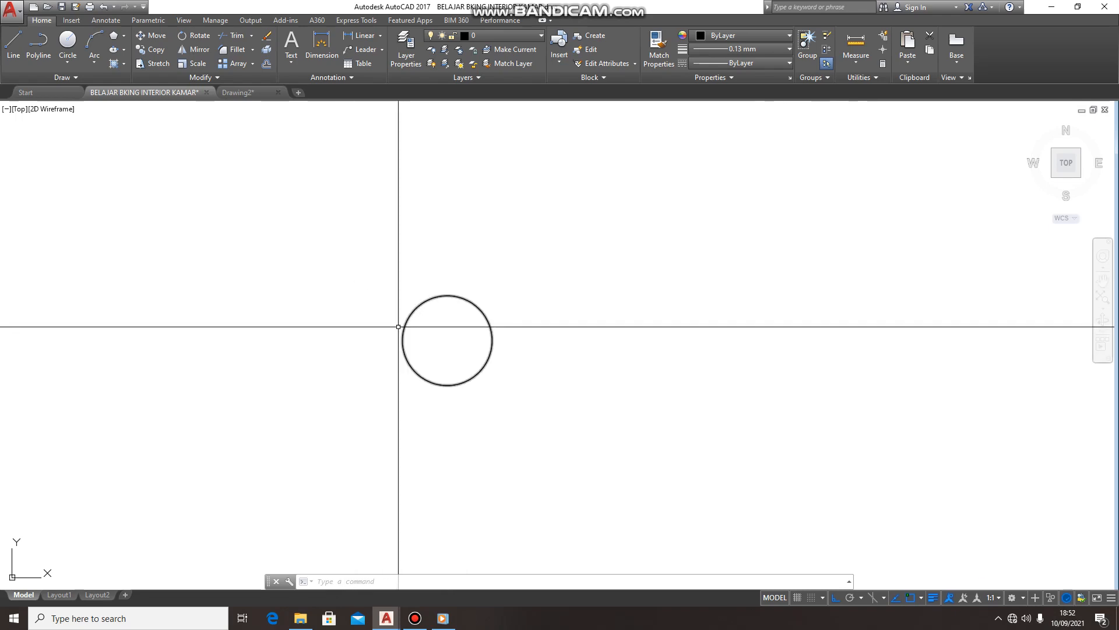
pyautogui.click(113, 22)
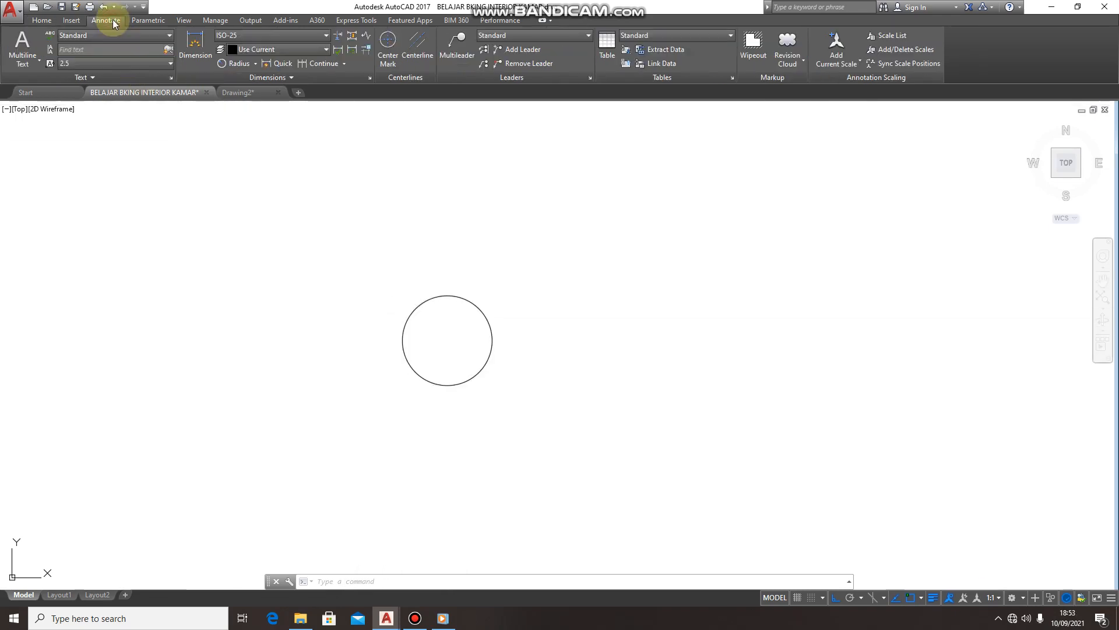
pyautogui.click(256, 64)
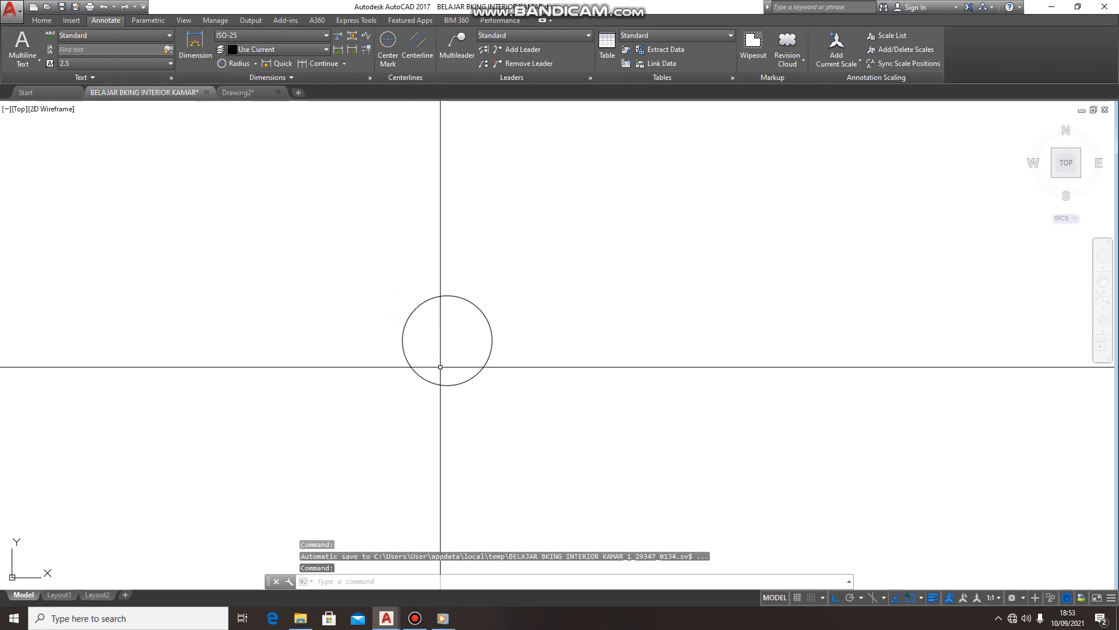
pyautogui.write('p')
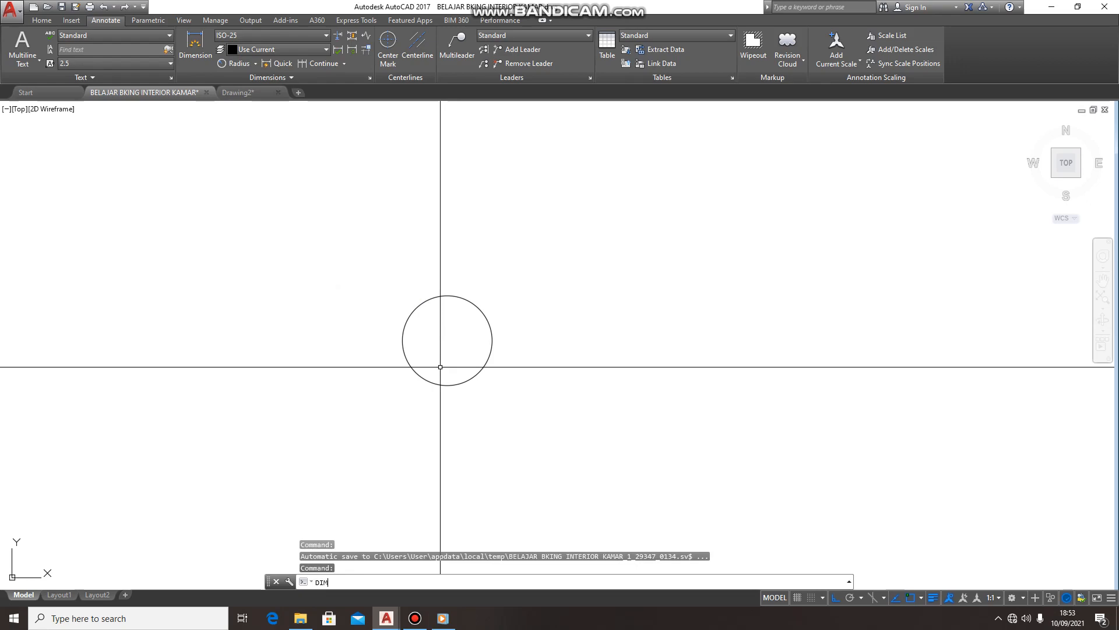
pyautogui.write('d')
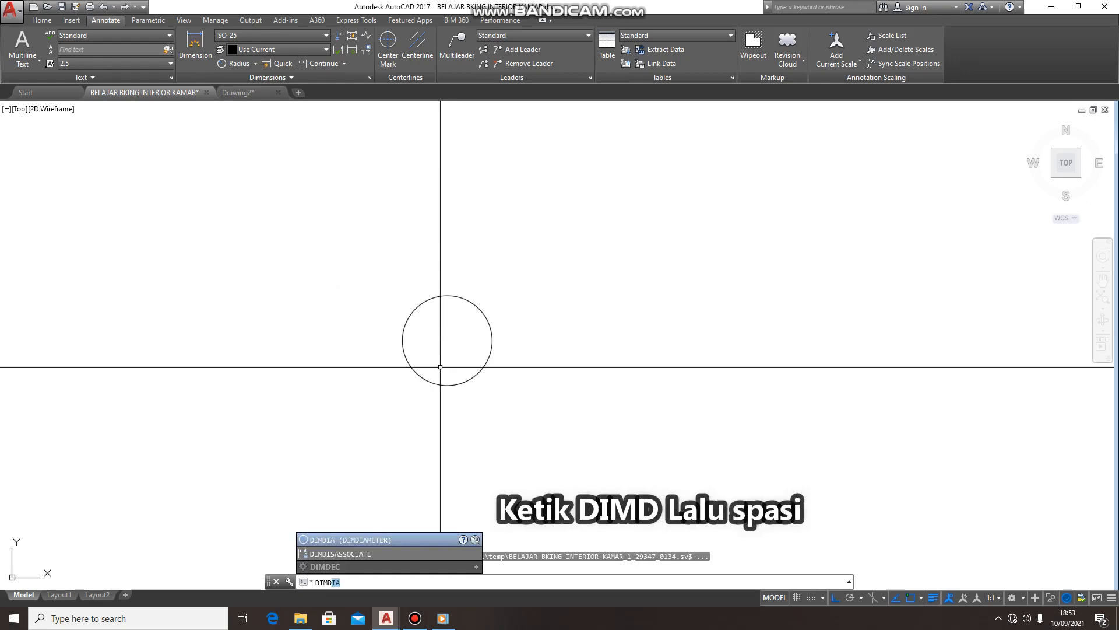
pyautogui.press('space')
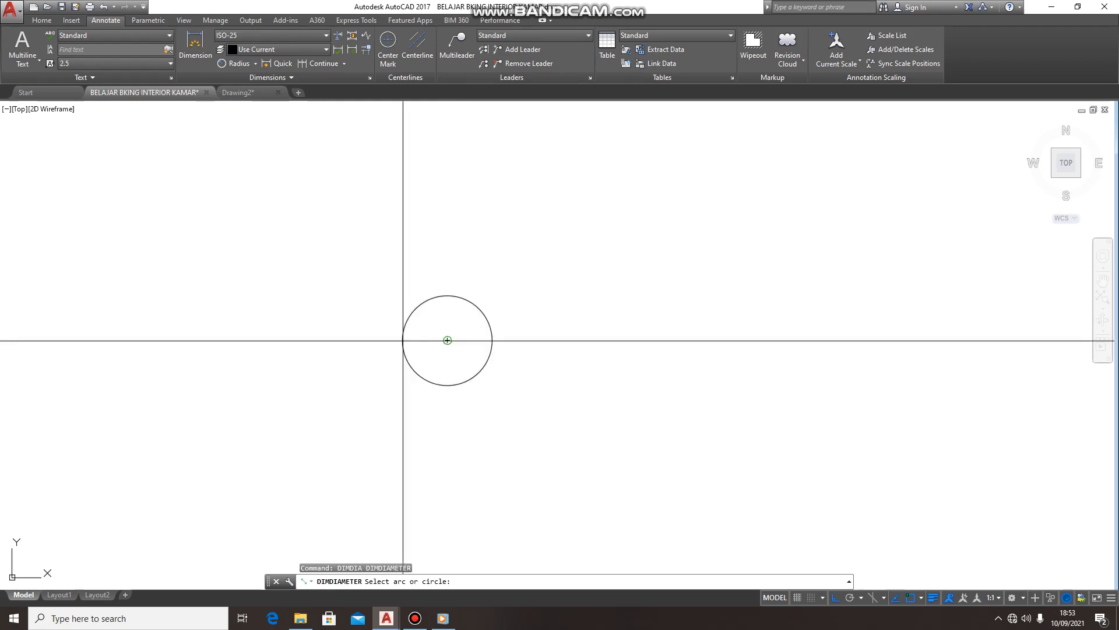
pyautogui.click(403, 340)
pyautogui.scroll(2, 409, 343)
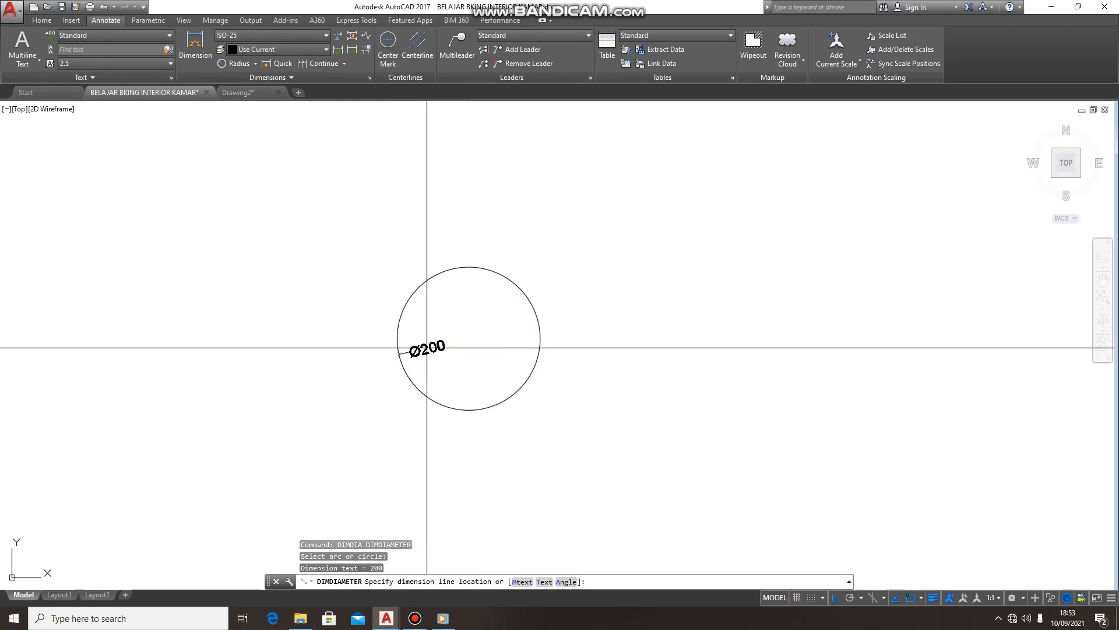
pyautogui.click(434, 338)
# Examine the circle's diameter dimension up close and in relation to the neighbouring squares
pyautogui.scroll(-2, 436, 337)
pyautogui.scroll(-2, 445, 347)
pyautogui.scroll(4, 445, 349)
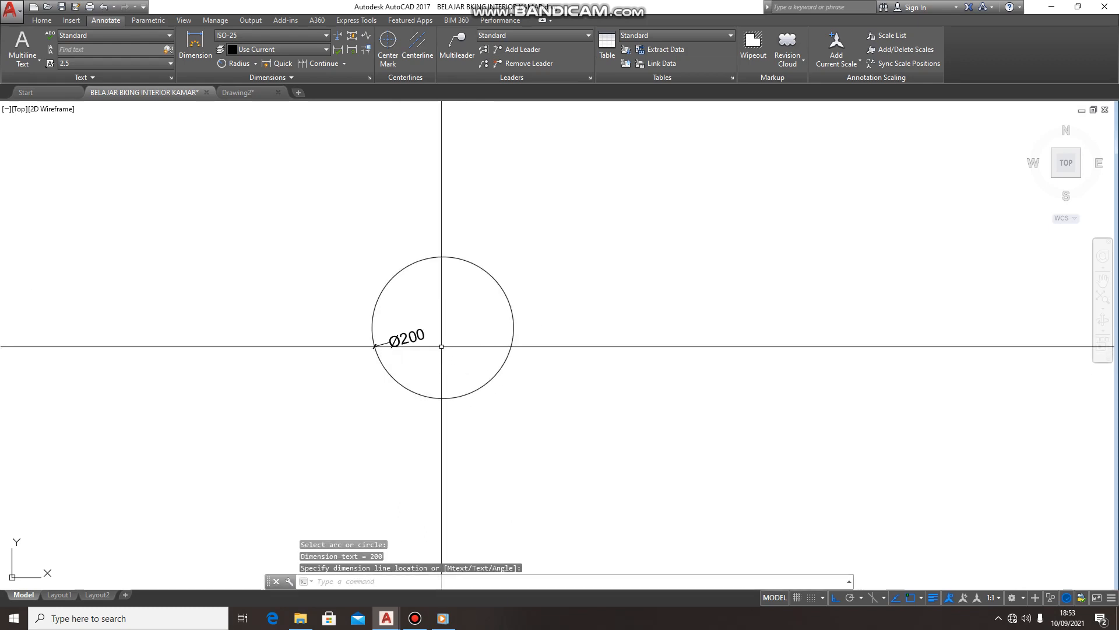
pyautogui.scroll(3, 408, 338)
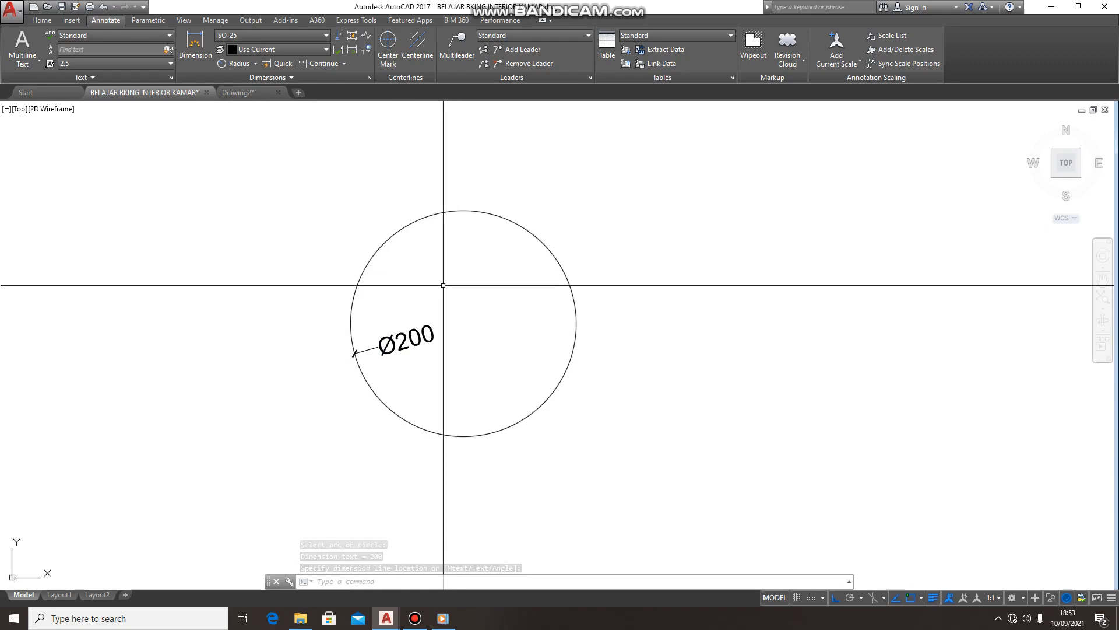
pyautogui.scroll(-2, 390, 312)
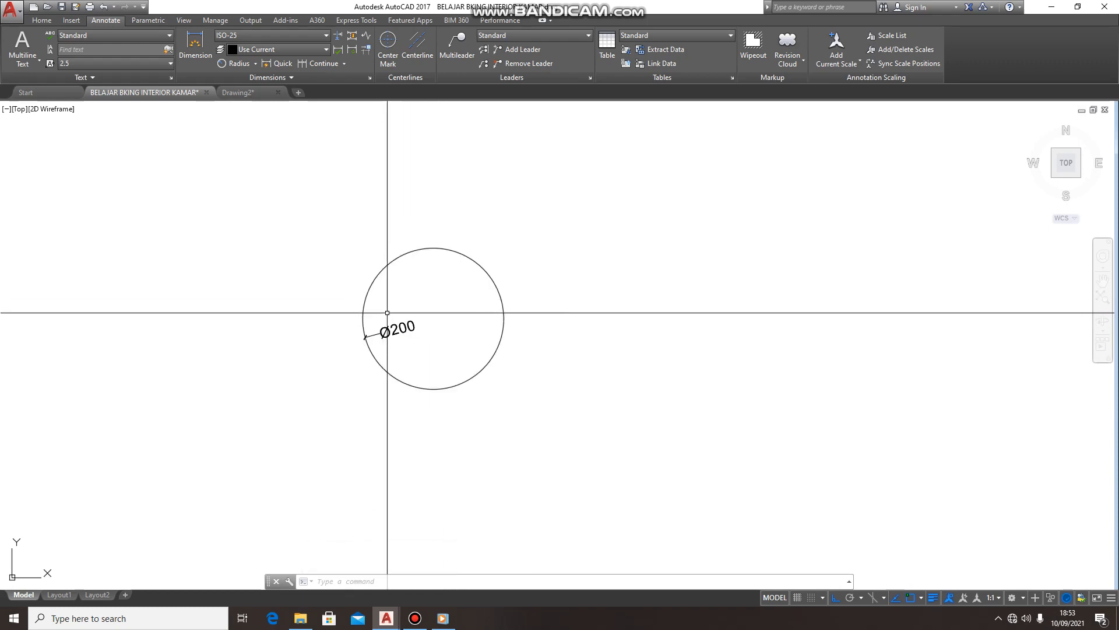
pyautogui.scroll(-2, 402, 326)
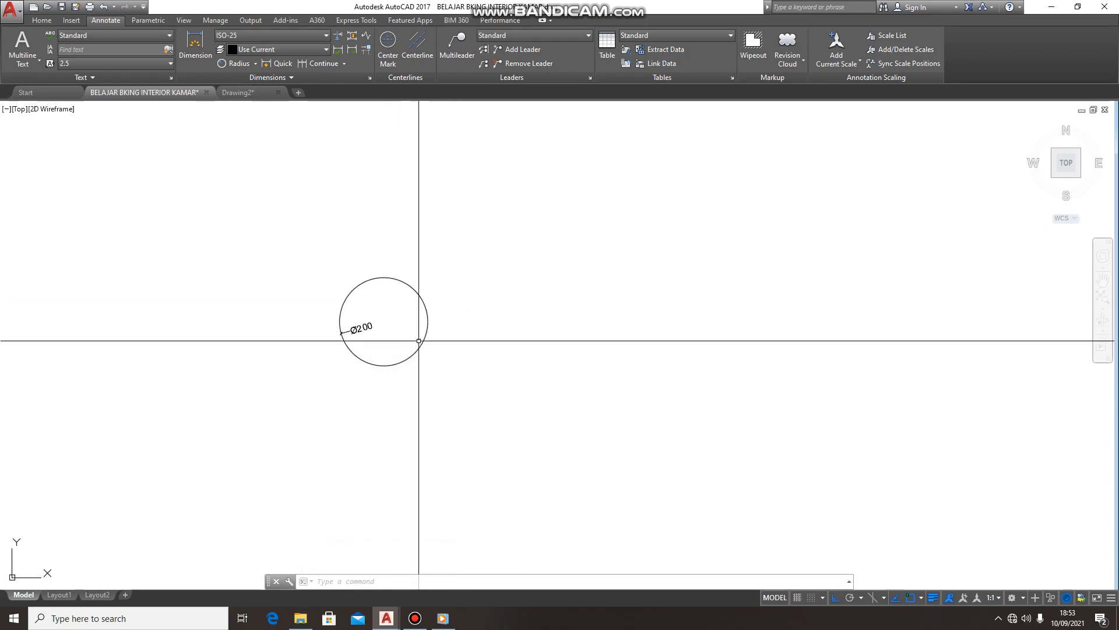
pyautogui.scroll(-3, 402, 353)
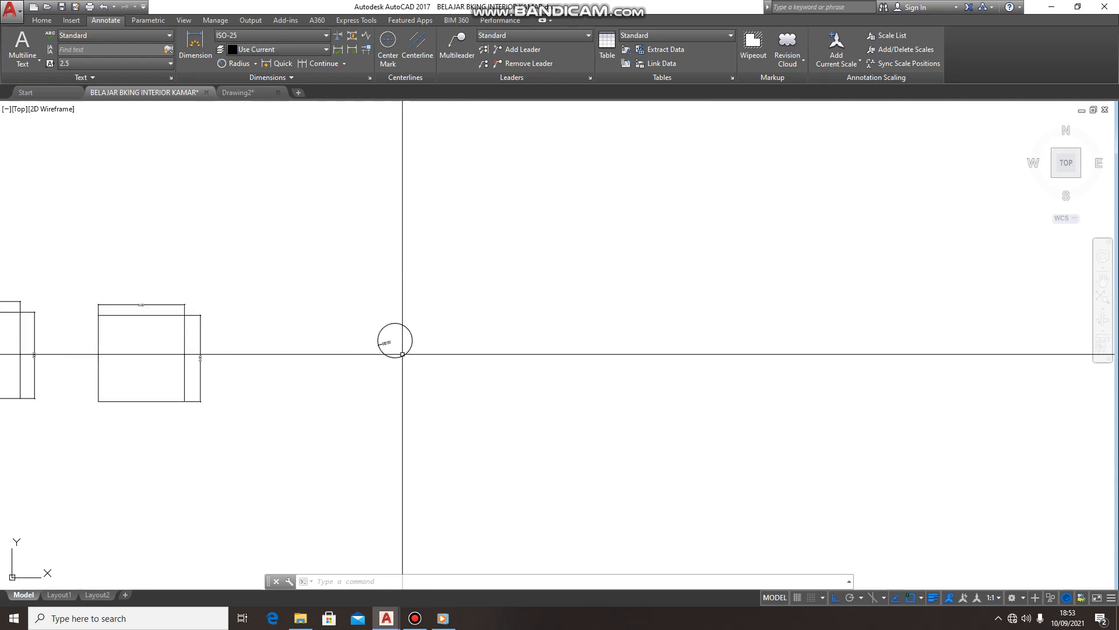
# Draw a second circle with a radius of 100 in the empty area to the right of the 200-diameter circle
pyautogui.scroll(5, 422, 352)
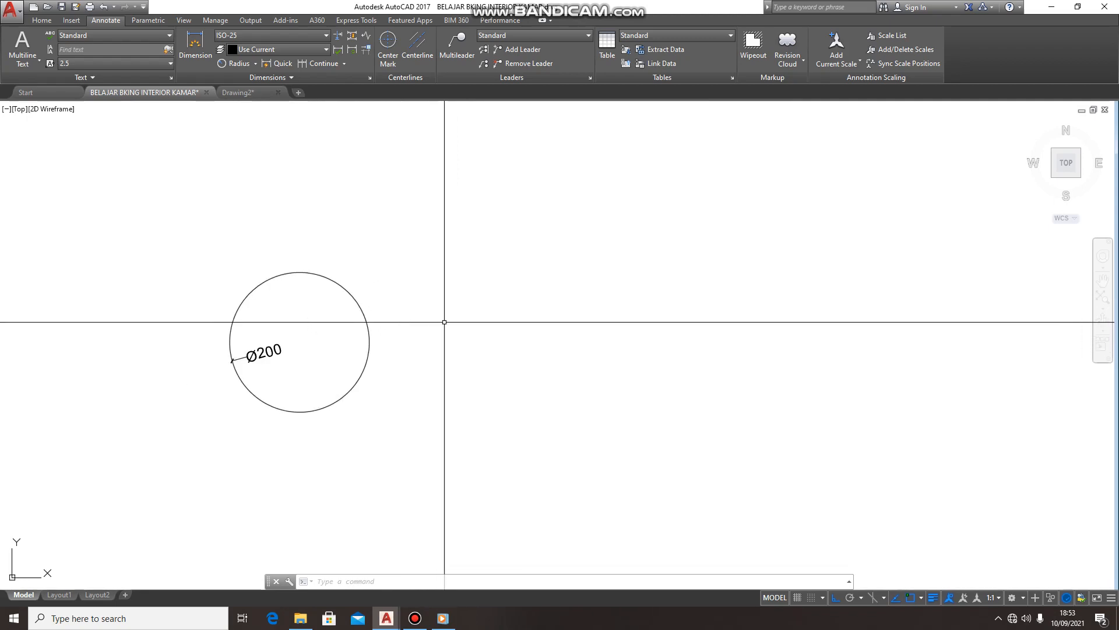
pyautogui.write('c')
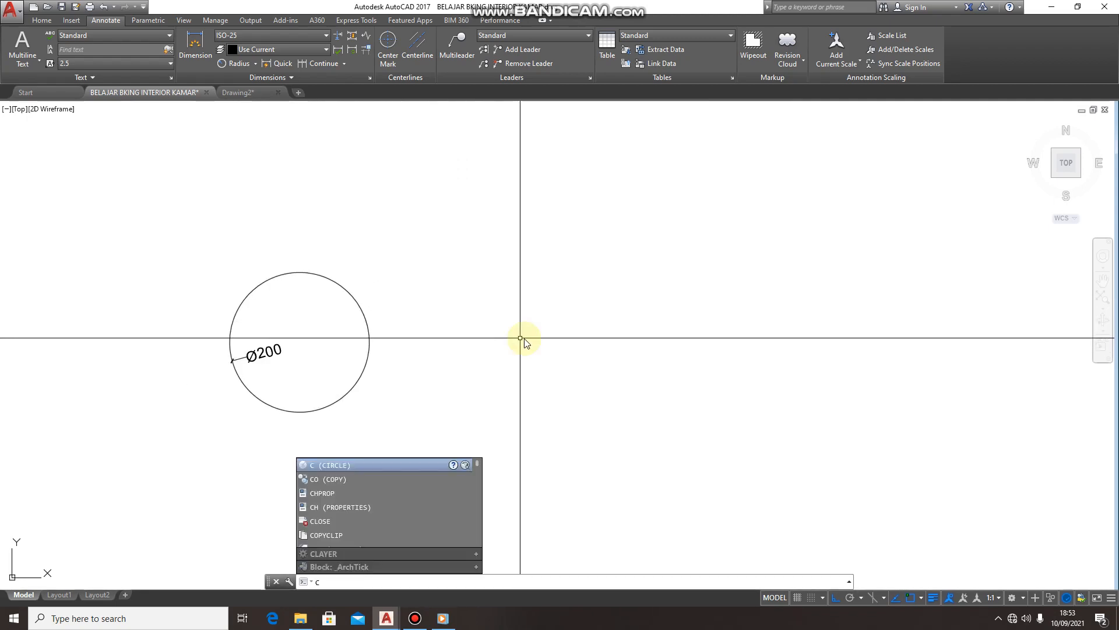
pyautogui.press('Return')
pyautogui.click(575, 331)
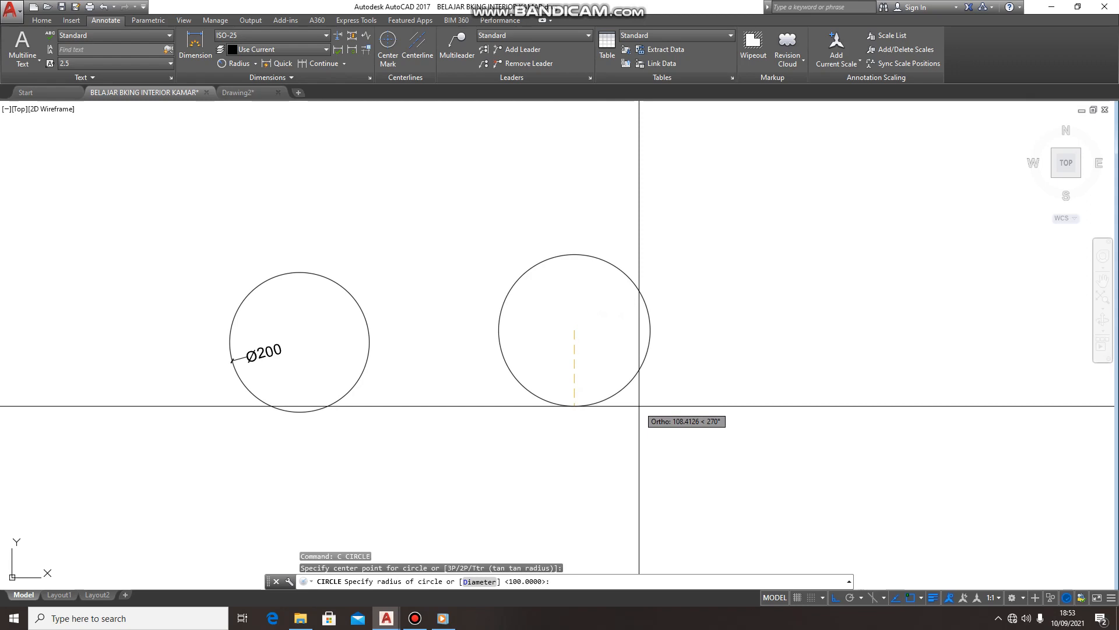
pyautogui.write('R')
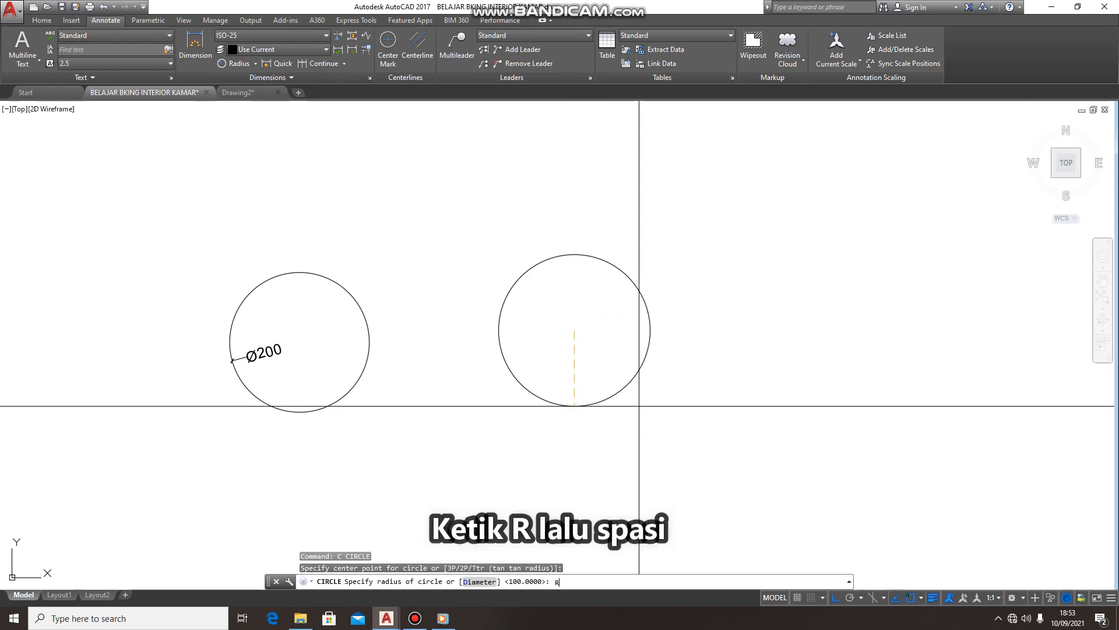
pyautogui.press('space')
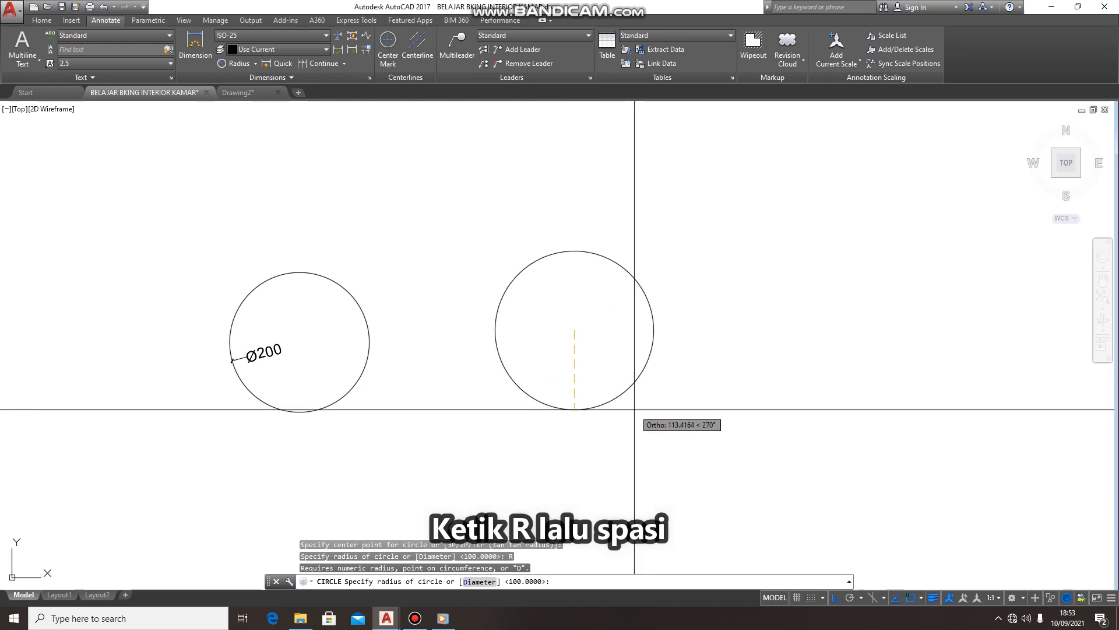
pyautogui.write('100')
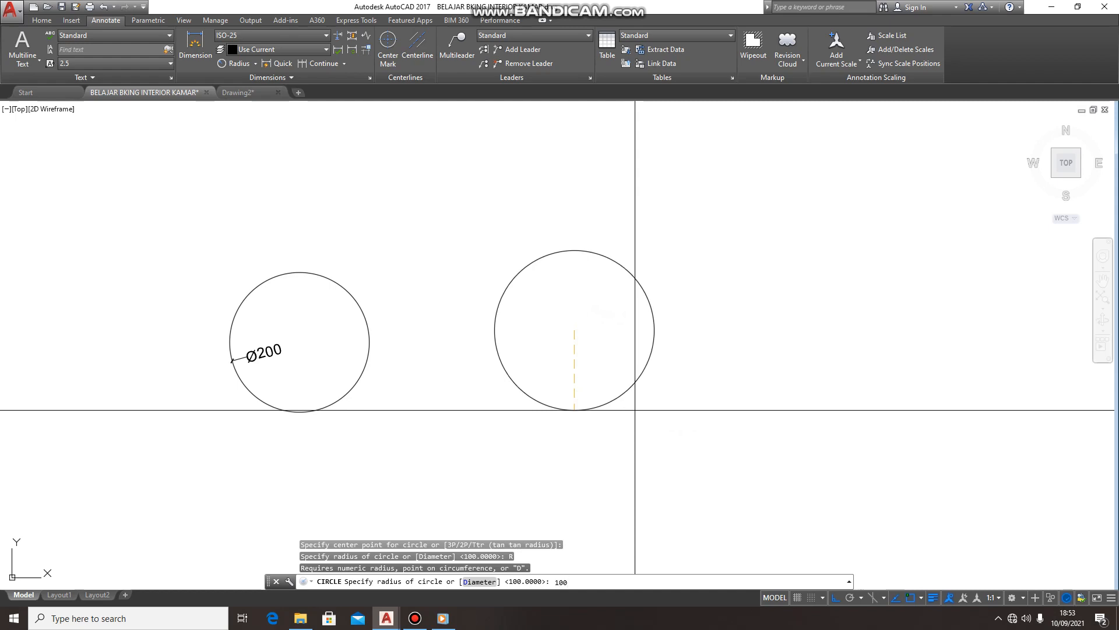
pyautogui.press('Return')
# Add a radius dimension to the second circle with DIMRADIUS, placing its text inside the circle near the left edge
pyautogui.moveTo(574, 363); pyautogui.dragTo(555, 358, button='middle')
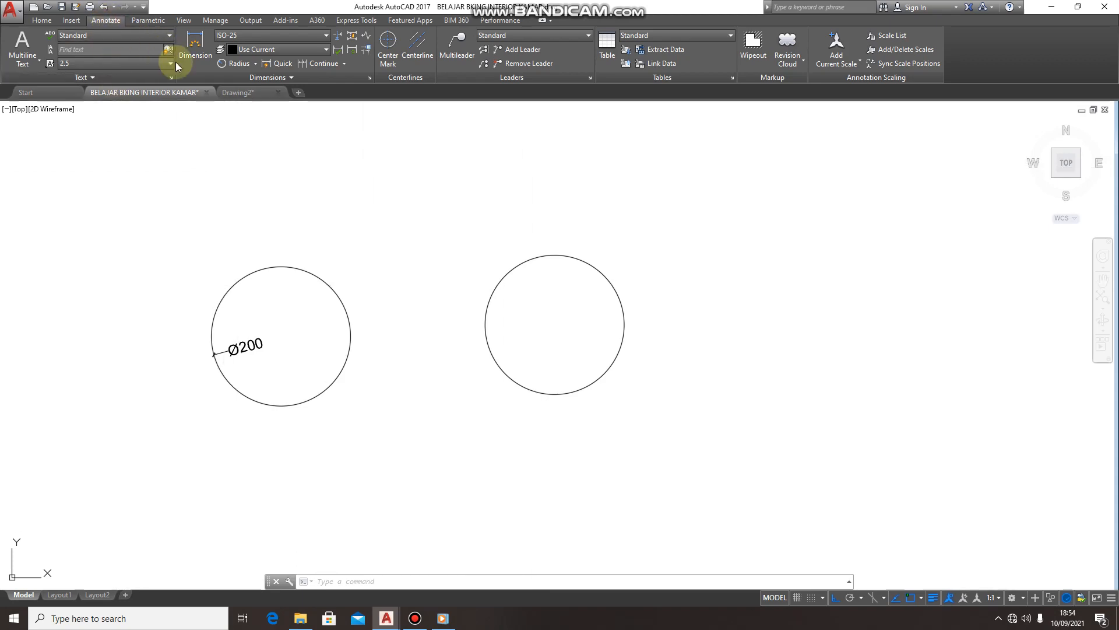
pyautogui.click(255, 65)
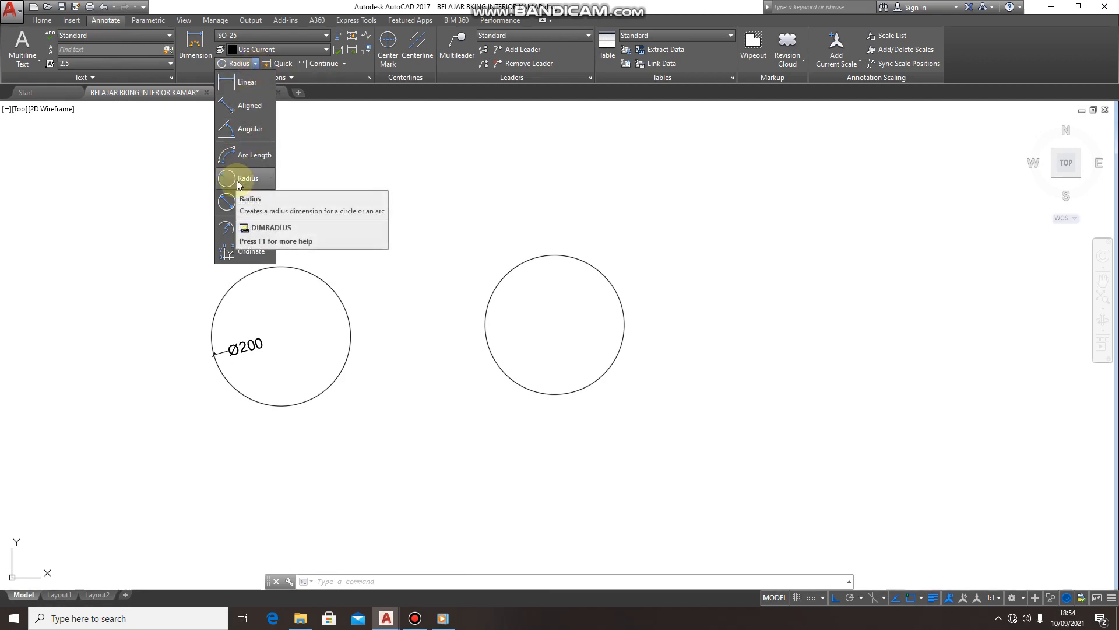
pyautogui.click(517, 291)
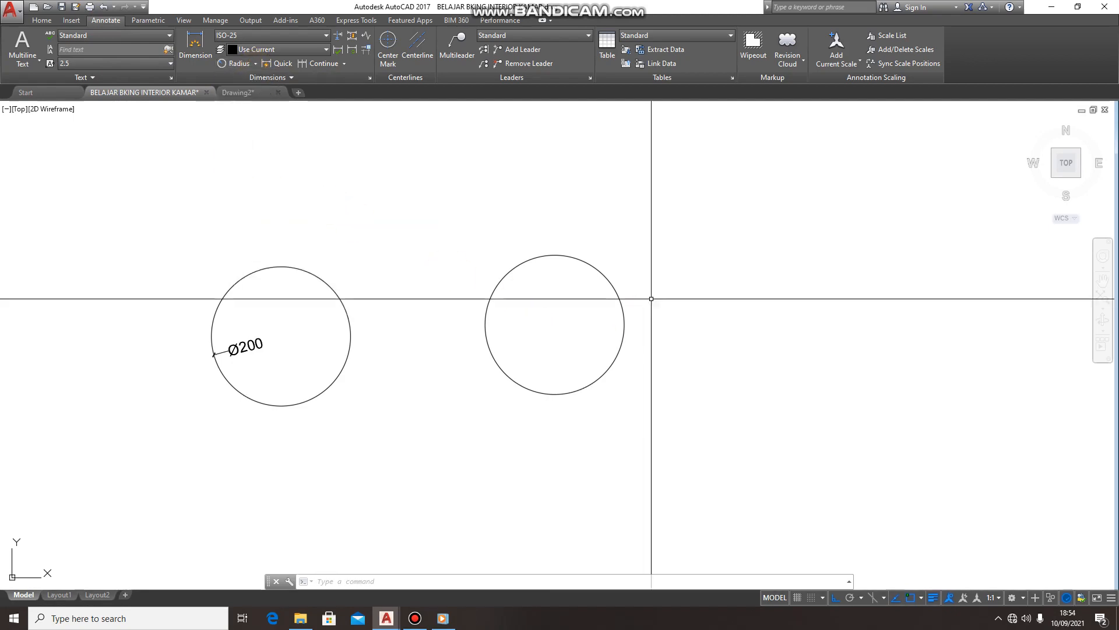
pyautogui.write('DR')
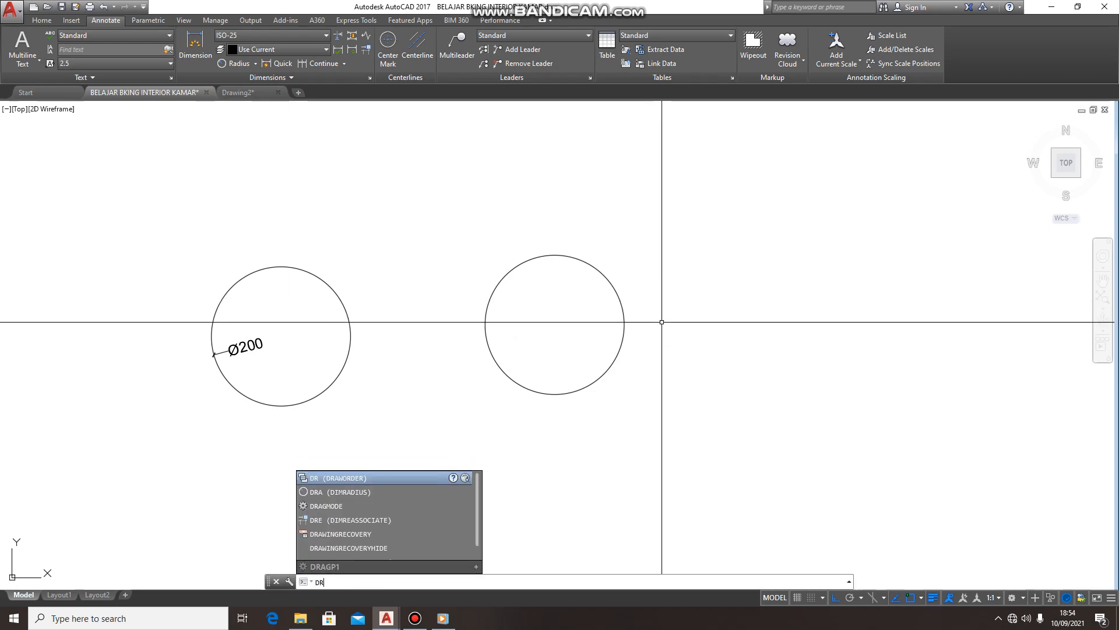
pyautogui.write('A')
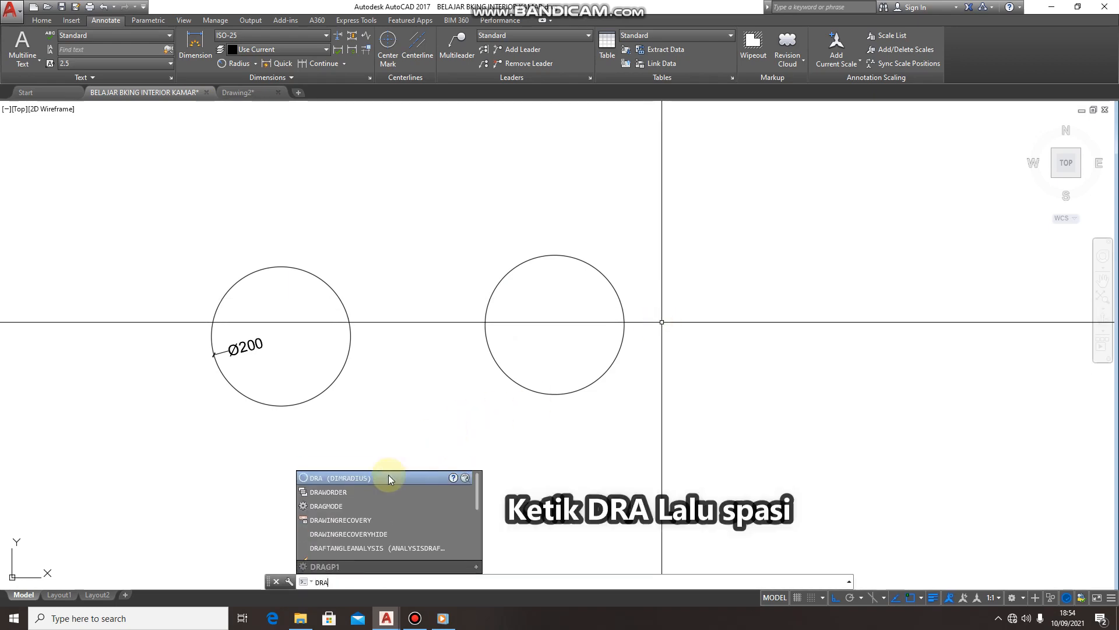
pyautogui.press('space')
pyautogui.press('space')
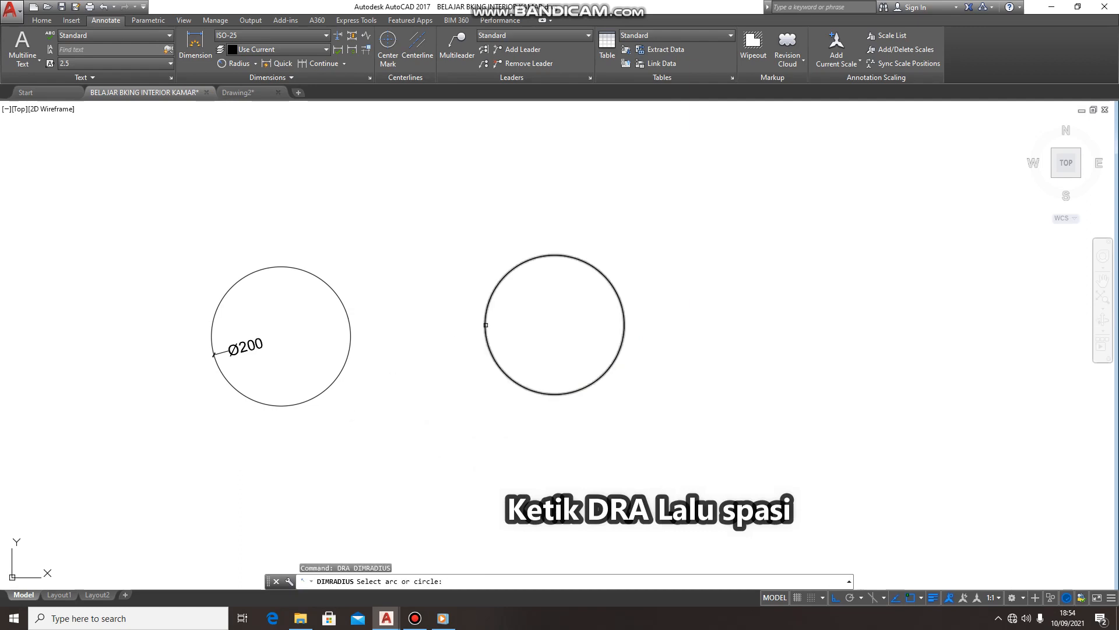
pyautogui.click(487, 326)
pyautogui.click(540, 344)
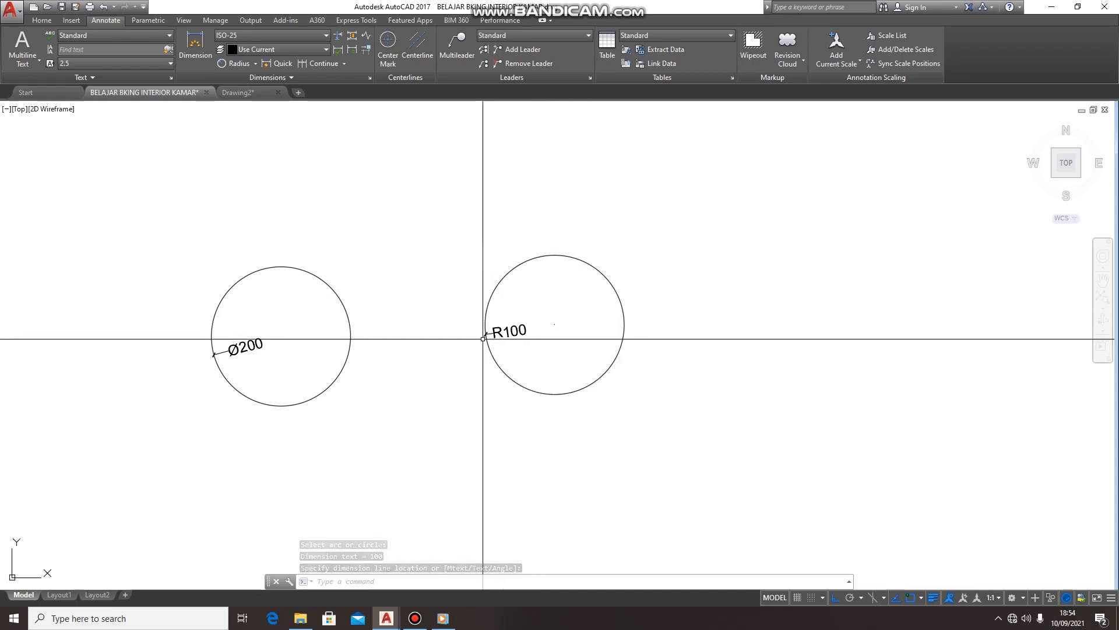
# Draw a three-point arc from the first square's lower-left corner, through a point below its bottom edge, to its lower-right corner
pyautogui.scroll(-2, 483, 339)
pyautogui.scroll(2, 499, 339)
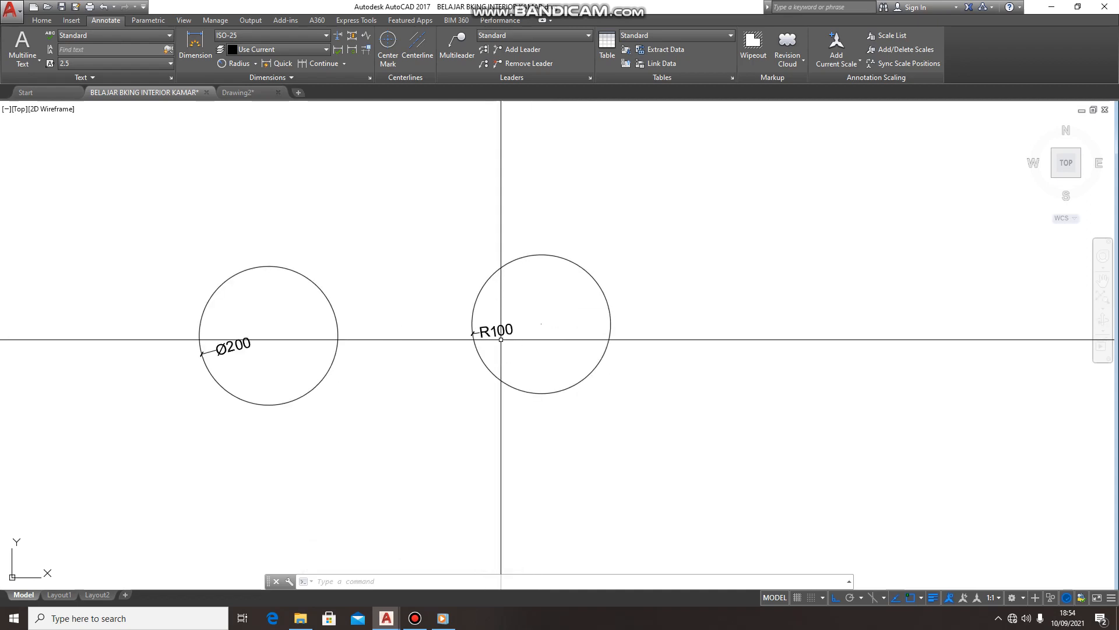
pyautogui.scroll(-4, 501, 338)
pyautogui.scroll(4, 412, 334)
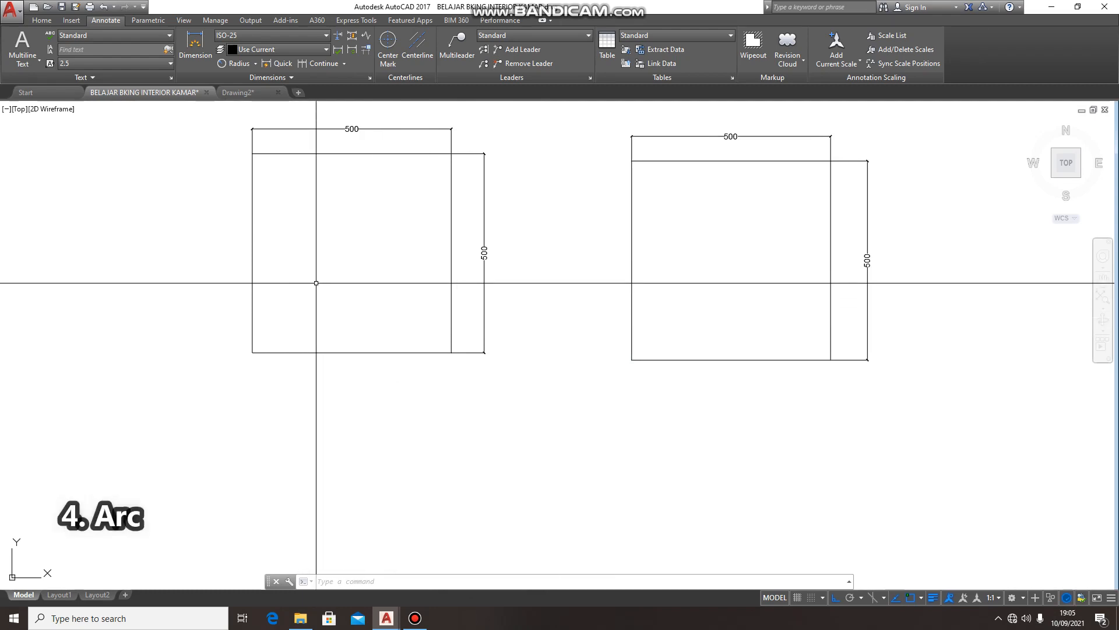
pyautogui.scroll(2, 67, 41)
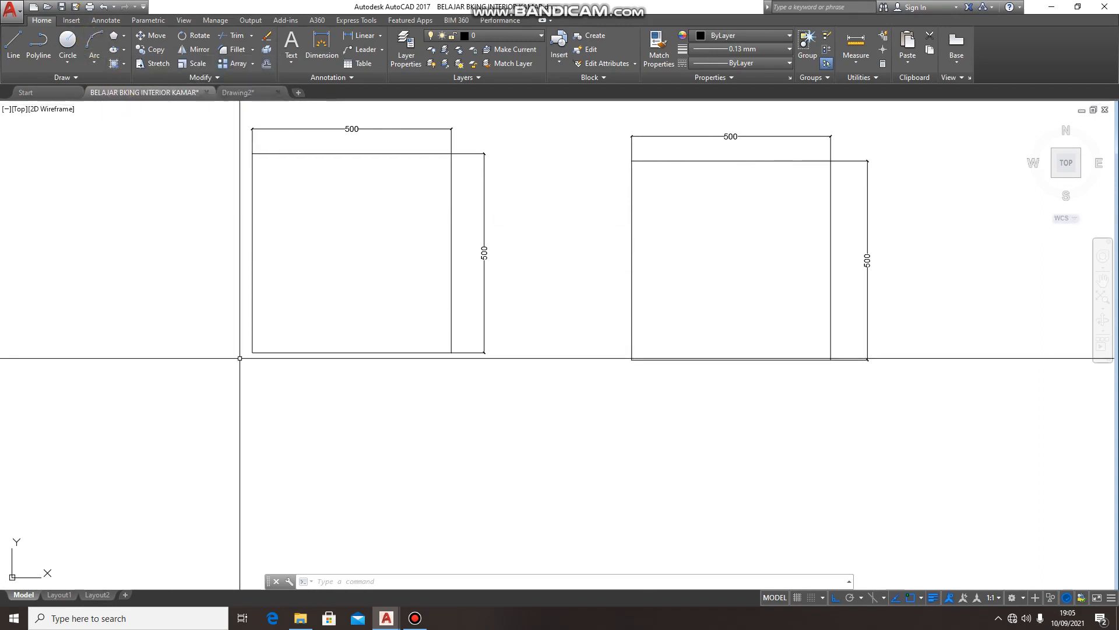
pyautogui.write('A')
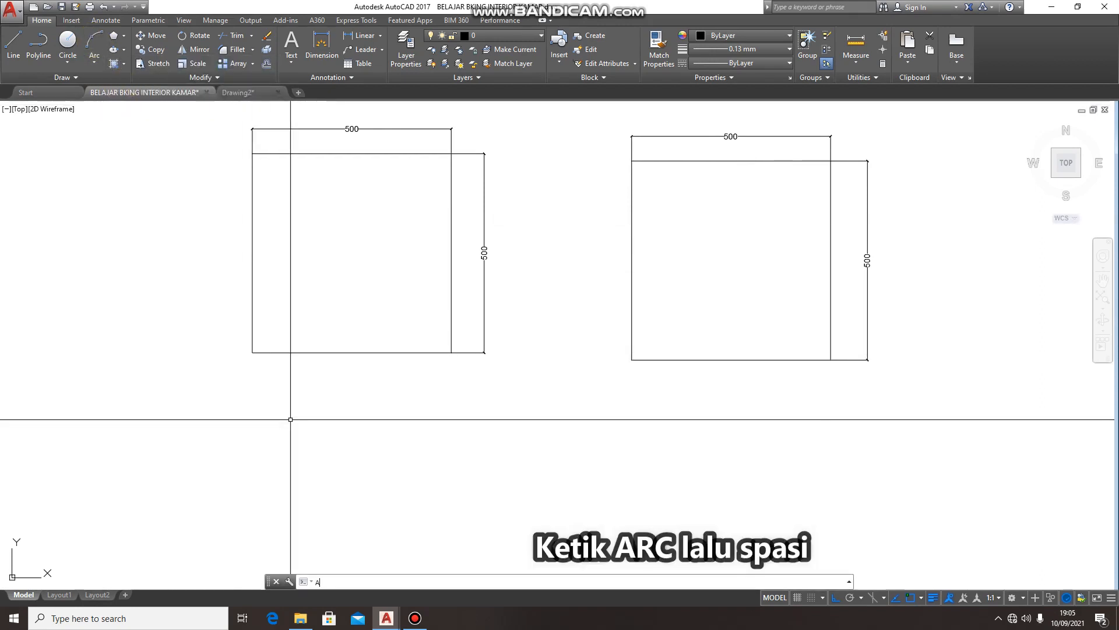
pyautogui.write('RC')
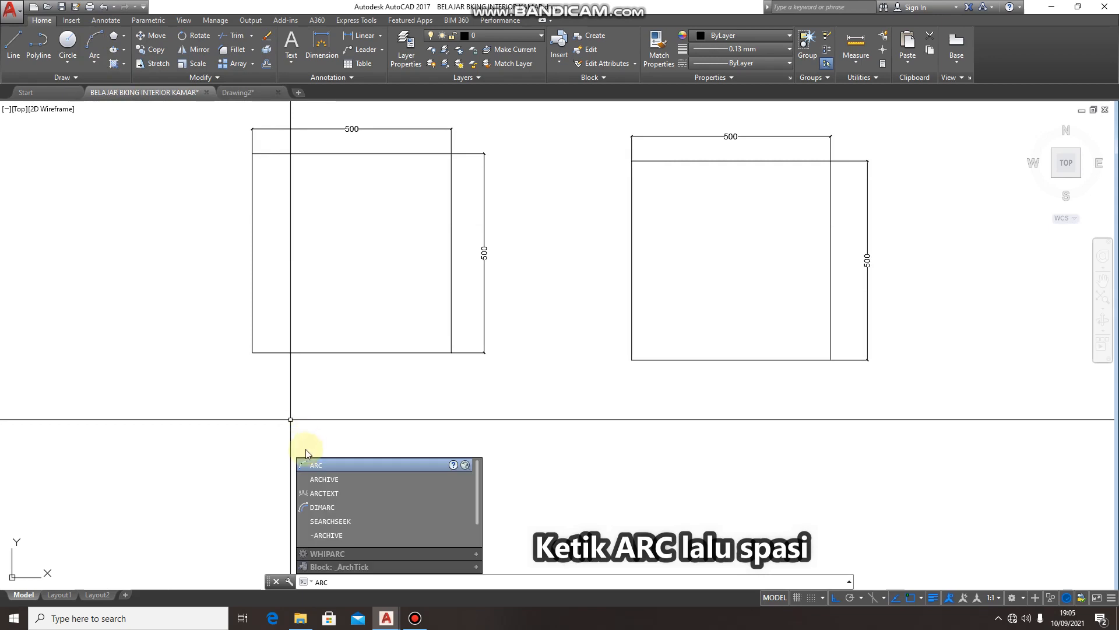
pyautogui.press('space')
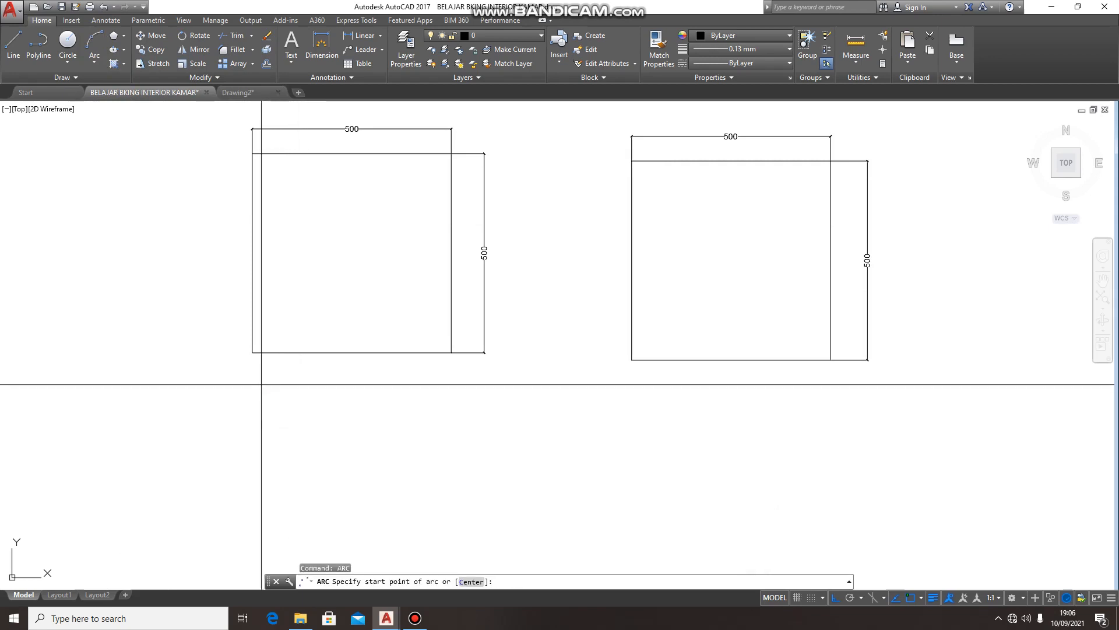
pyautogui.click(253, 352)
pyautogui.click(351, 414)
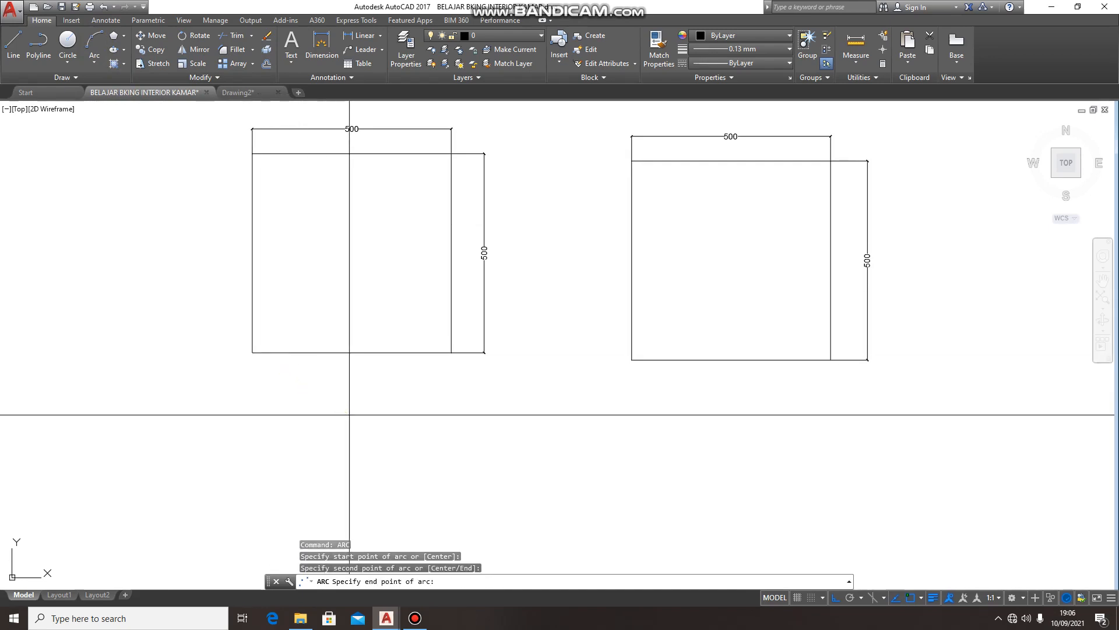
pyautogui.click(451, 352)
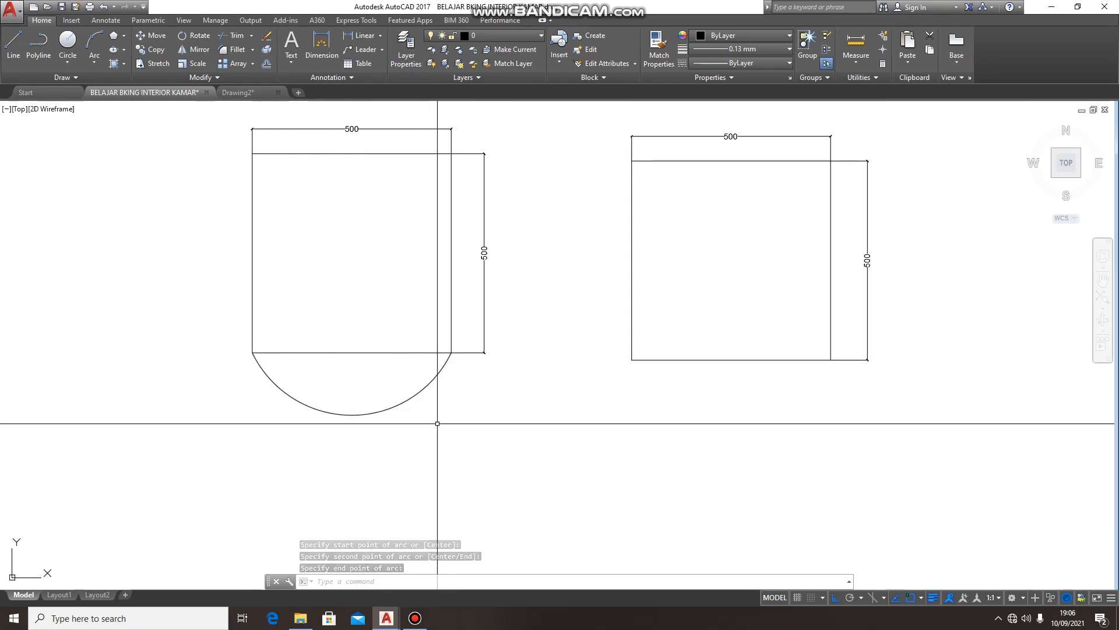
# Stretch the arc's midpoint grip upward toward the first square's bottom edge to make the curve shallower
pyautogui.click(418, 391)
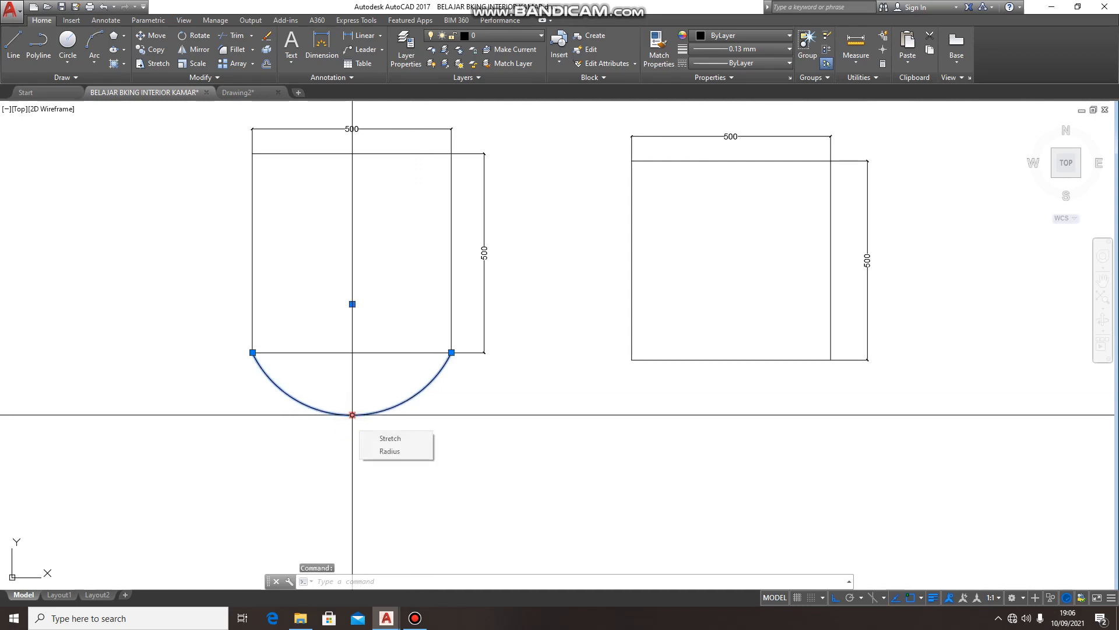
pyautogui.click(352, 415)
pyautogui.click(351, 427)
pyautogui.click(352, 428)
pyautogui.click(352, 402)
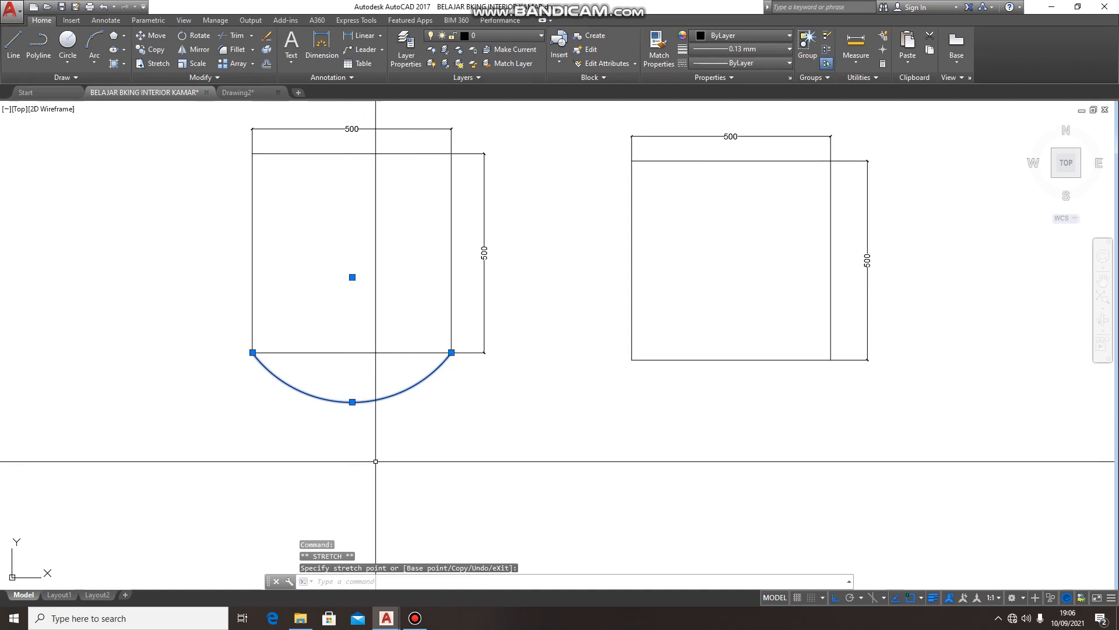
pyautogui.scroll(2, 344, 396)
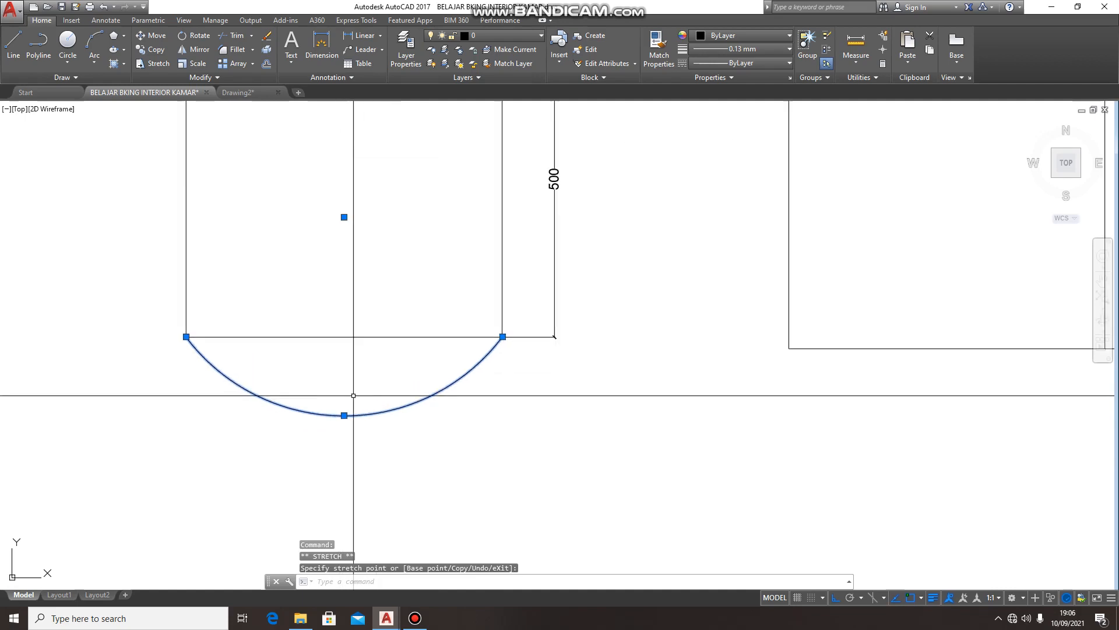
pyautogui.scroll(-2, 354, 403)
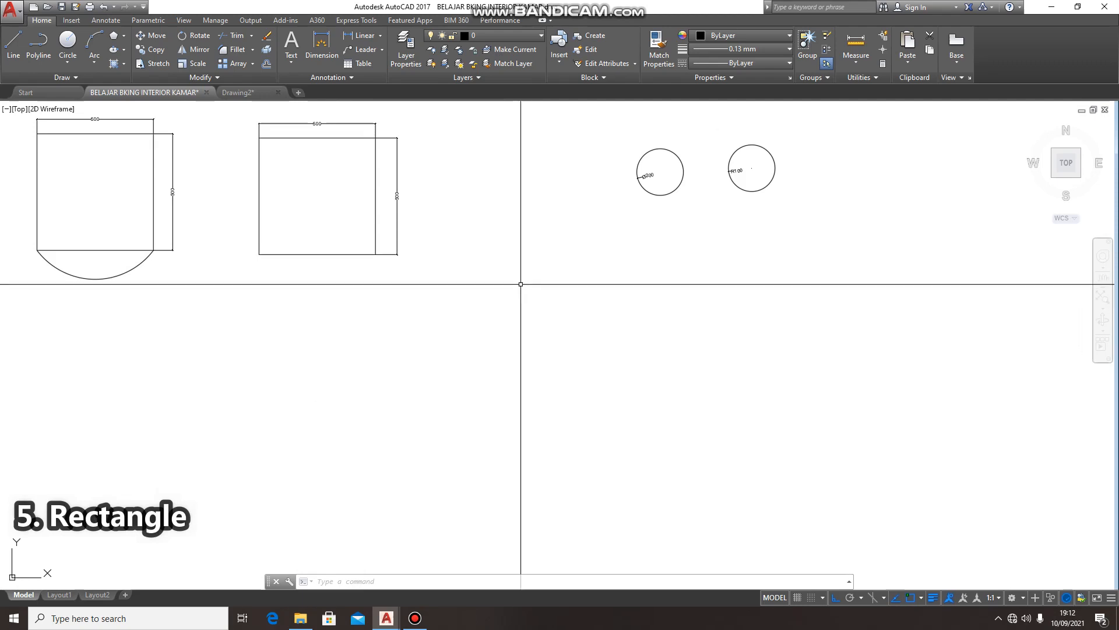
# Draw a rectangle with a length of 500 and a width of 200 in the empty area below the circles
pyautogui.click(124, 36)
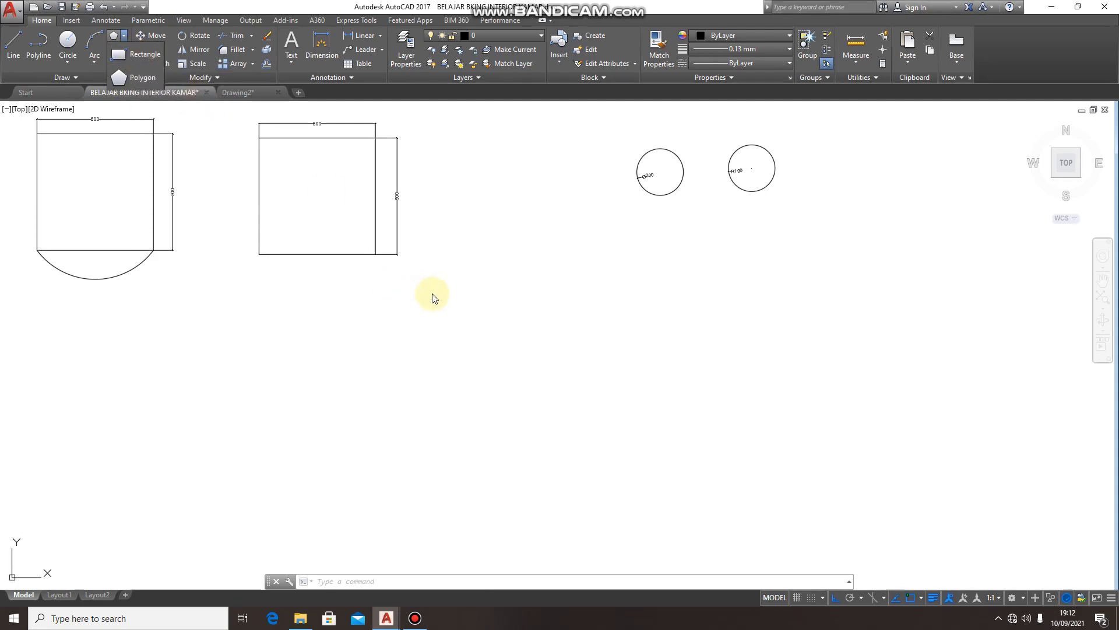
pyautogui.click(530, 348)
pyautogui.write('REC')
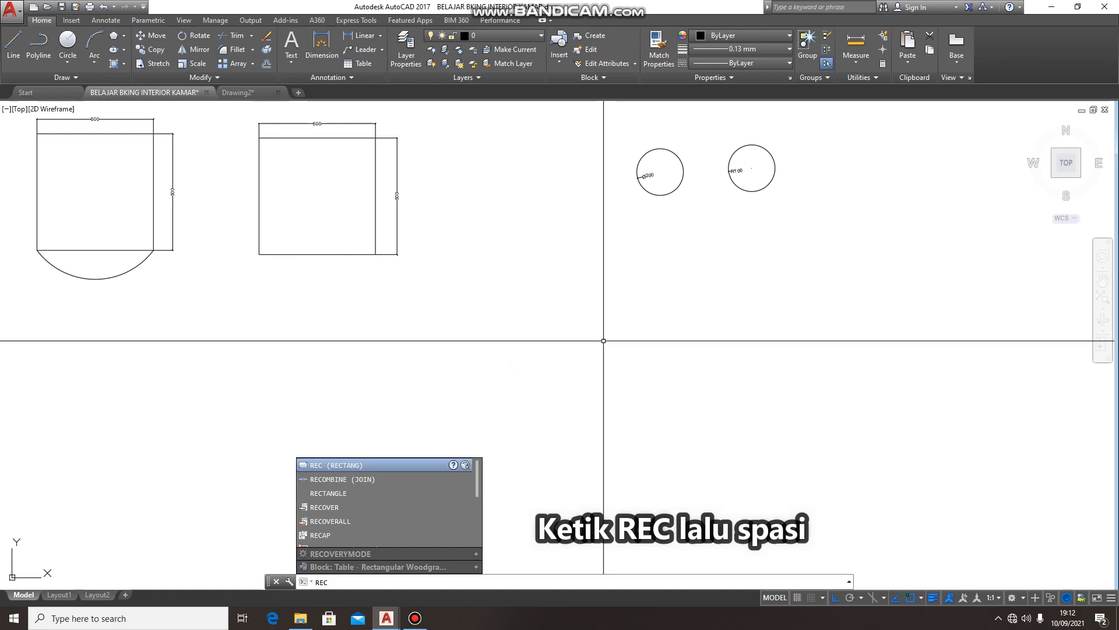
pyautogui.press('space')
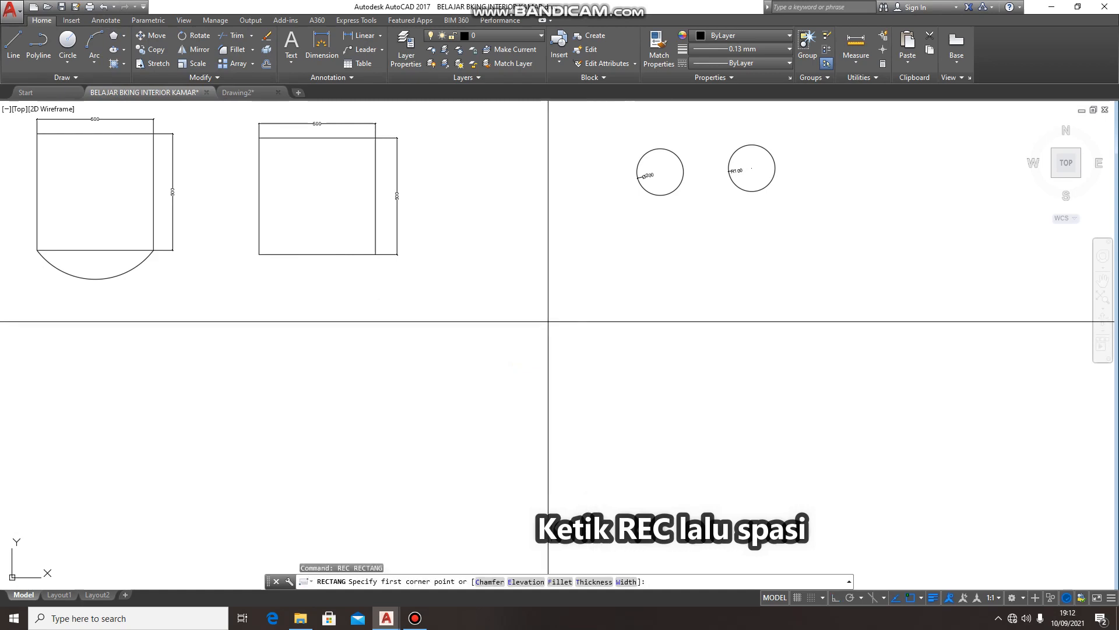
pyautogui.click(524, 285)
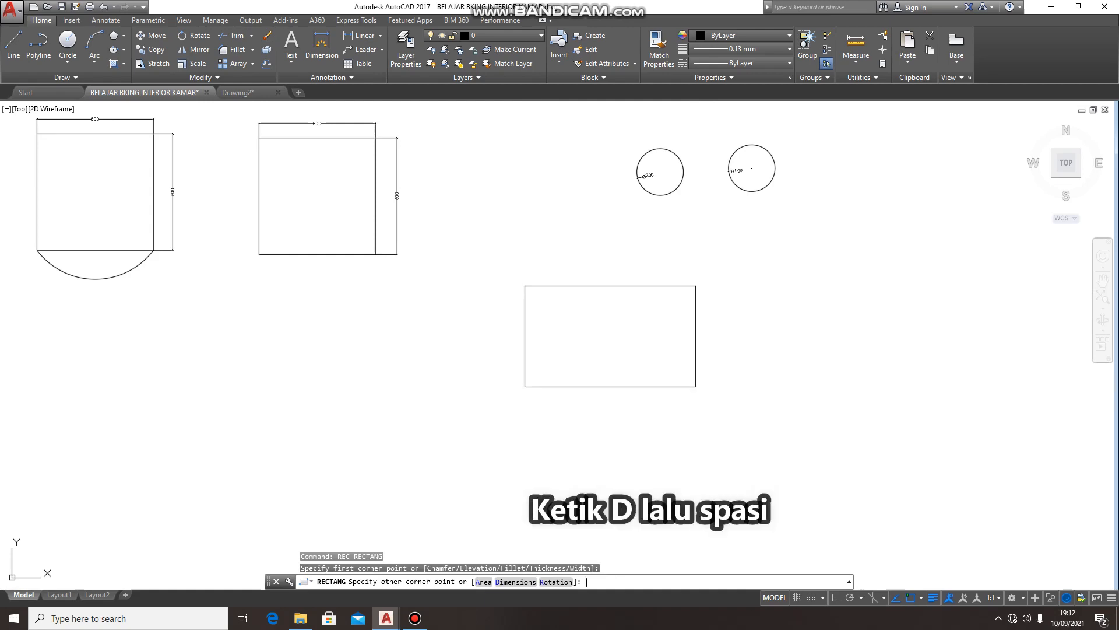
pyautogui.write('D')
pyautogui.press('space')
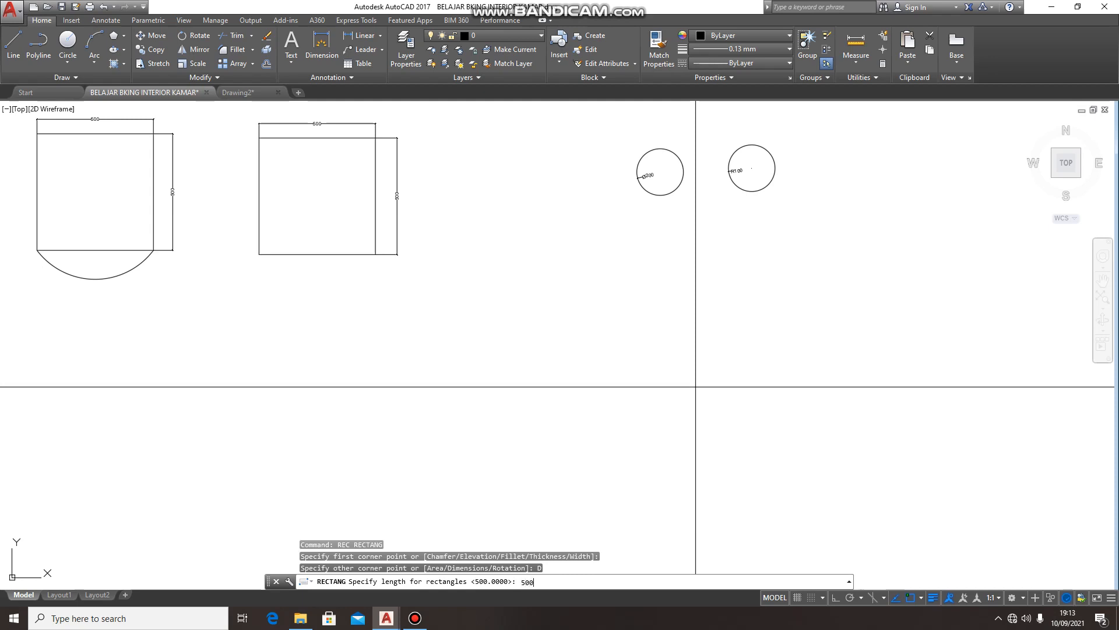
pyautogui.press('Return')
pyautogui.write('200')
pyautogui.press('Return')
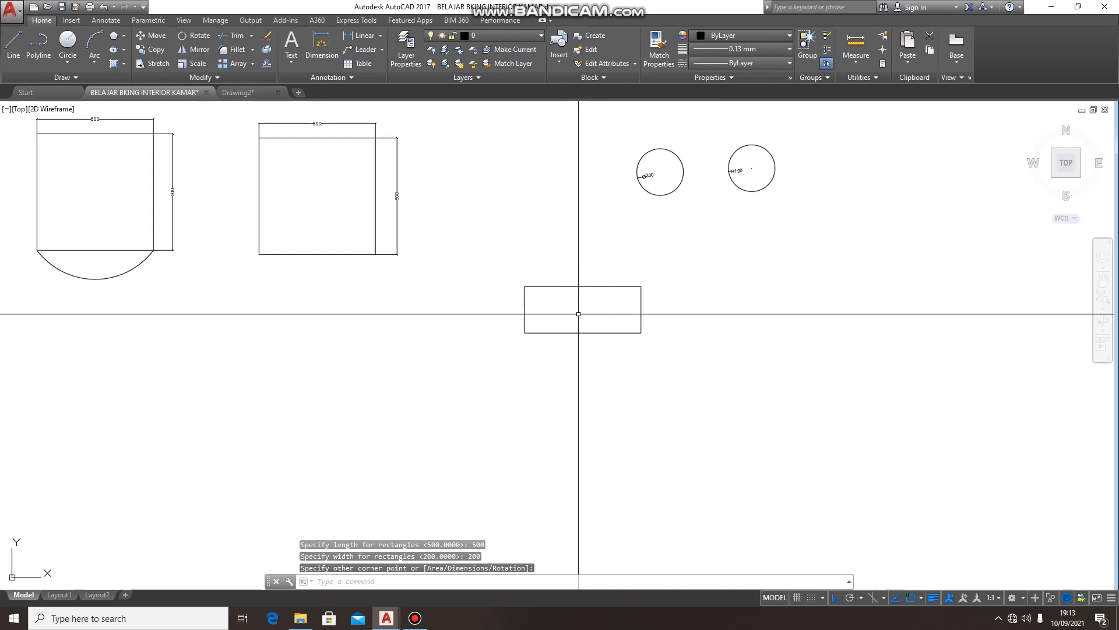
# Add a horizontal linear dimension above the top edge of the 500 by 200 rectangle
pyautogui.scroll(2, 591, 302)
pyautogui.scroll(2, 527, 313)
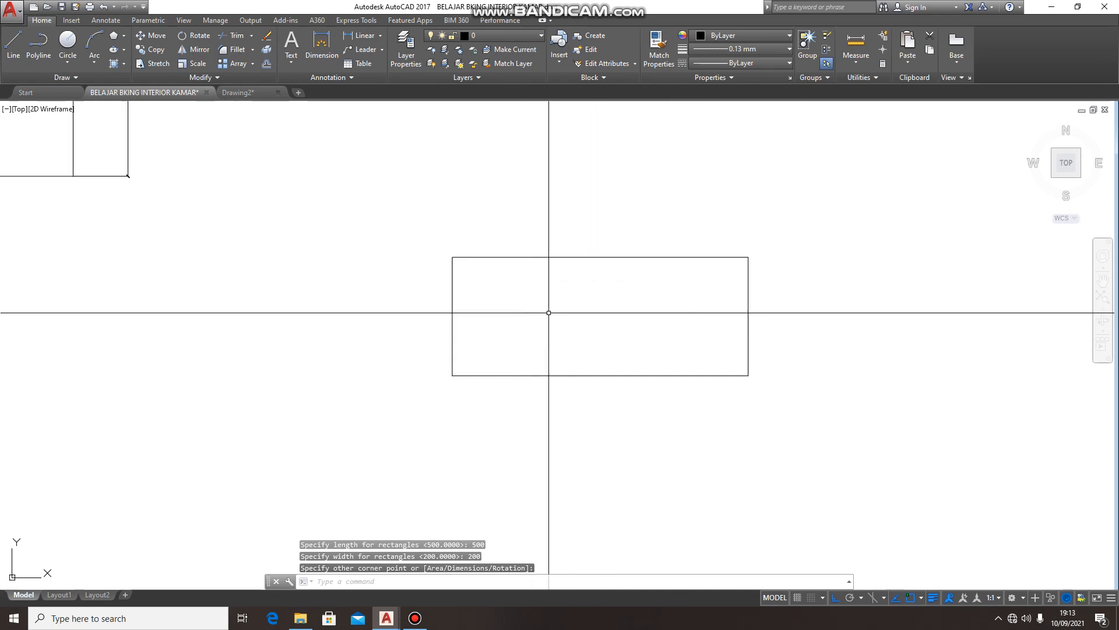
pyautogui.moveTo(607, 312); pyautogui.dragTo(517, 315, button='middle')
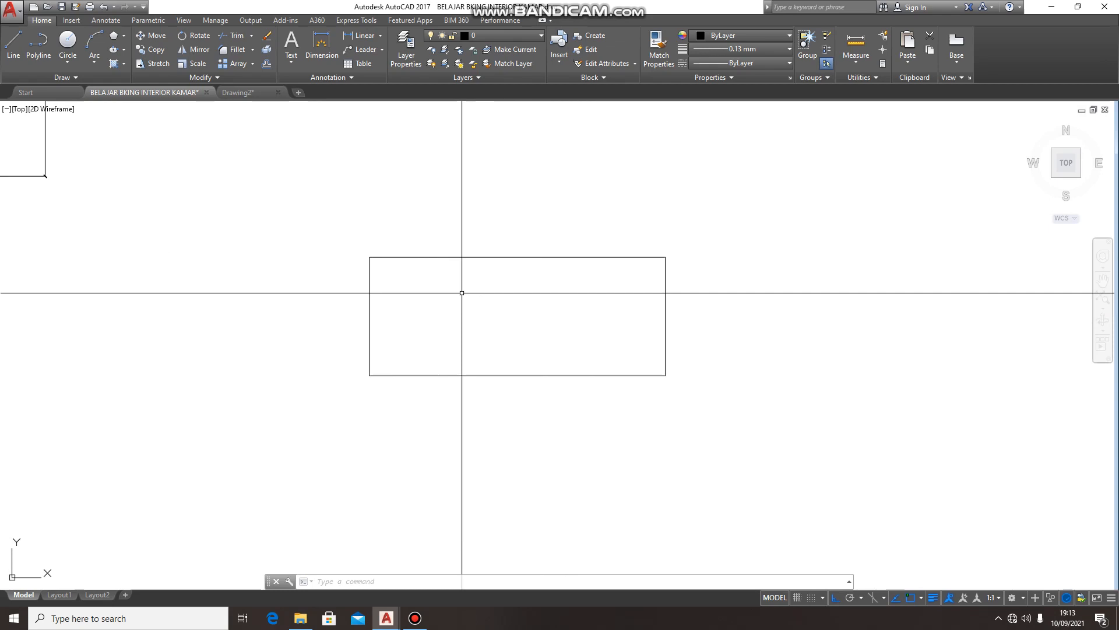
pyautogui.scroll(-2, 461, 293)
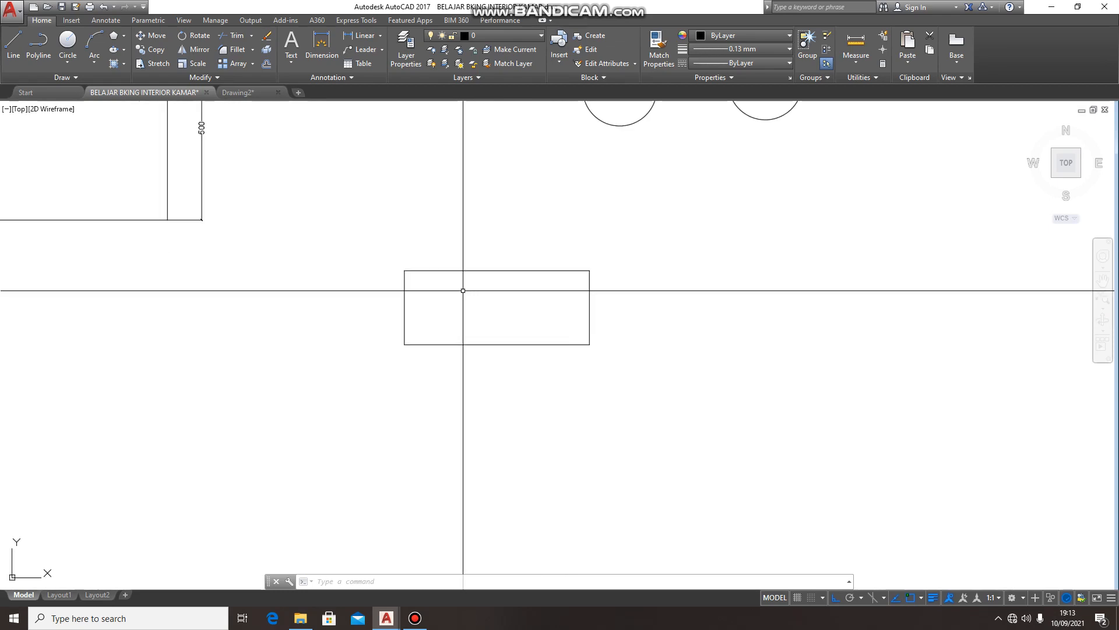
pyautogui.write('DLI')
pyautogui.press('Return')
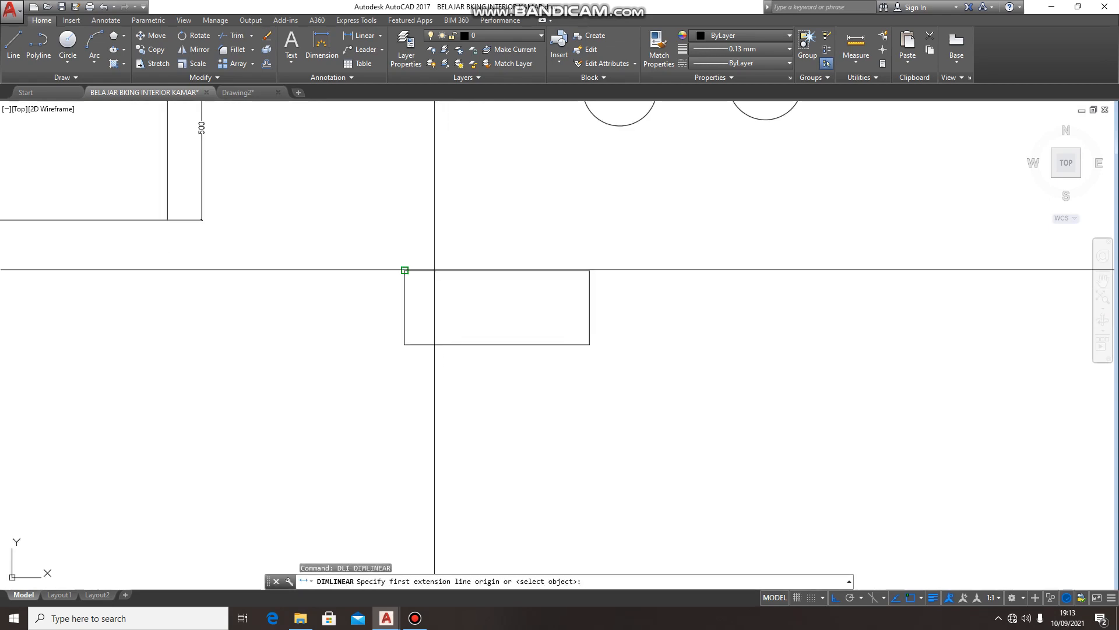
pyautogui.click(404, 271)
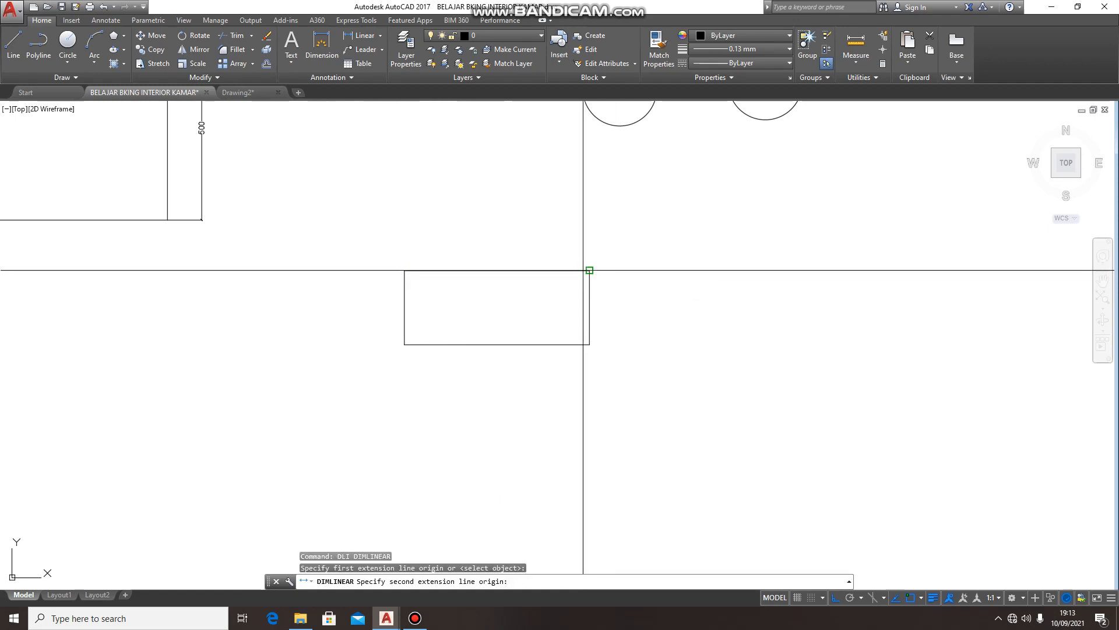
pyautogui.click(590, 271)
pyautogui.click(572, 243)
# Add a vertical linear dimension outside the right edge of the 500 by 200 rectangle
pyautogui.write('p')
pyautogui.write('DLI')
pyautogui.press('Return')
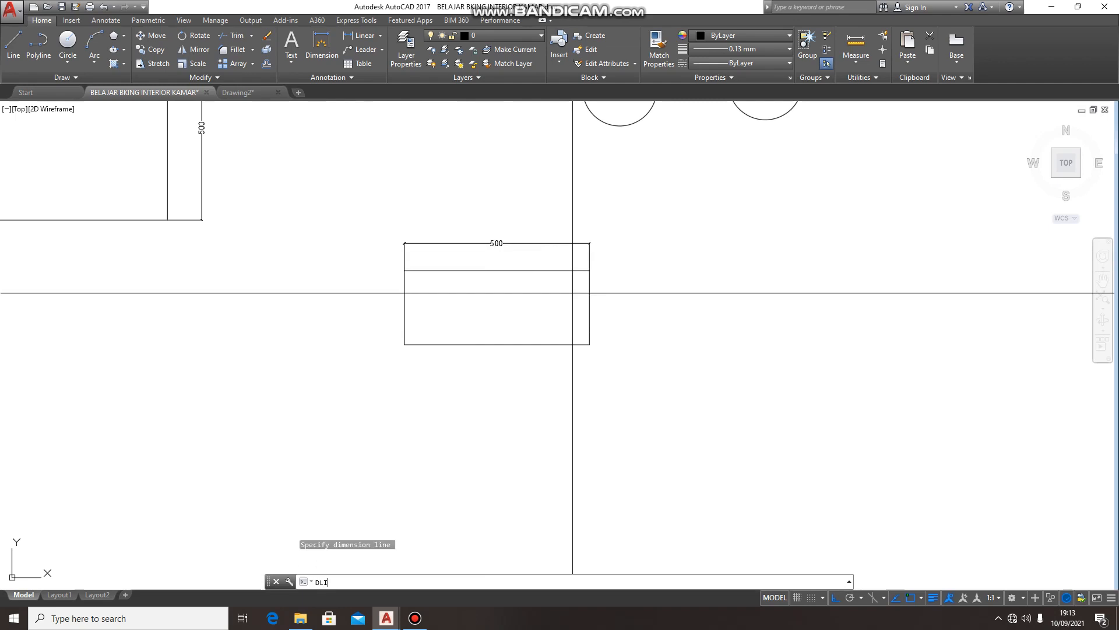
pyautogui.click(590, 271)
pyautogui.click(589, 345)
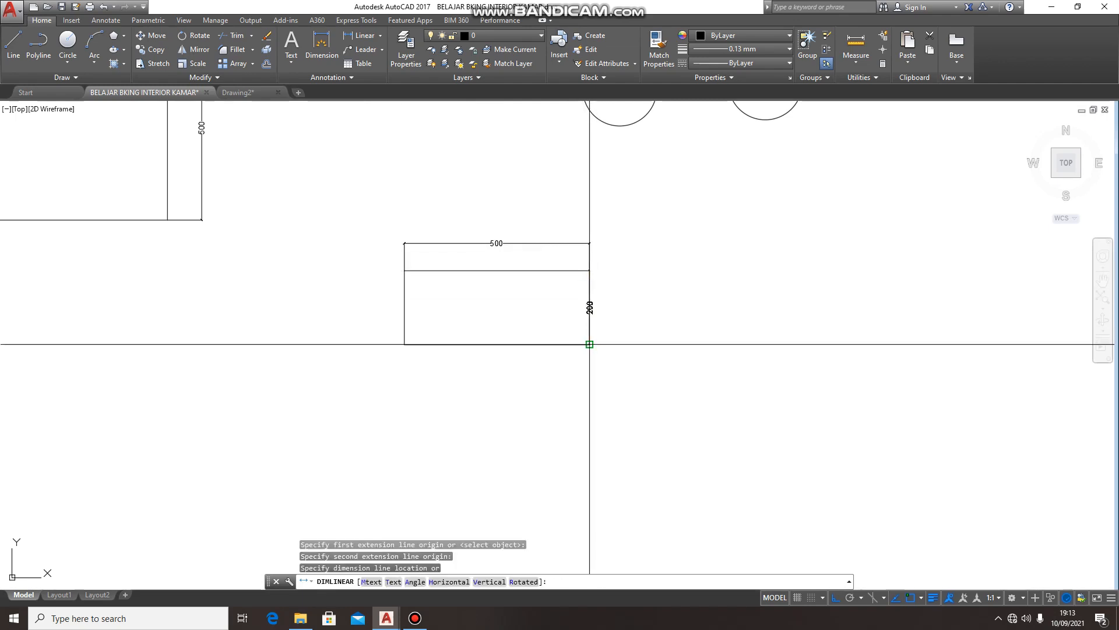
pyautogui.click(620, 343)
pyautogui.click(531, 361)
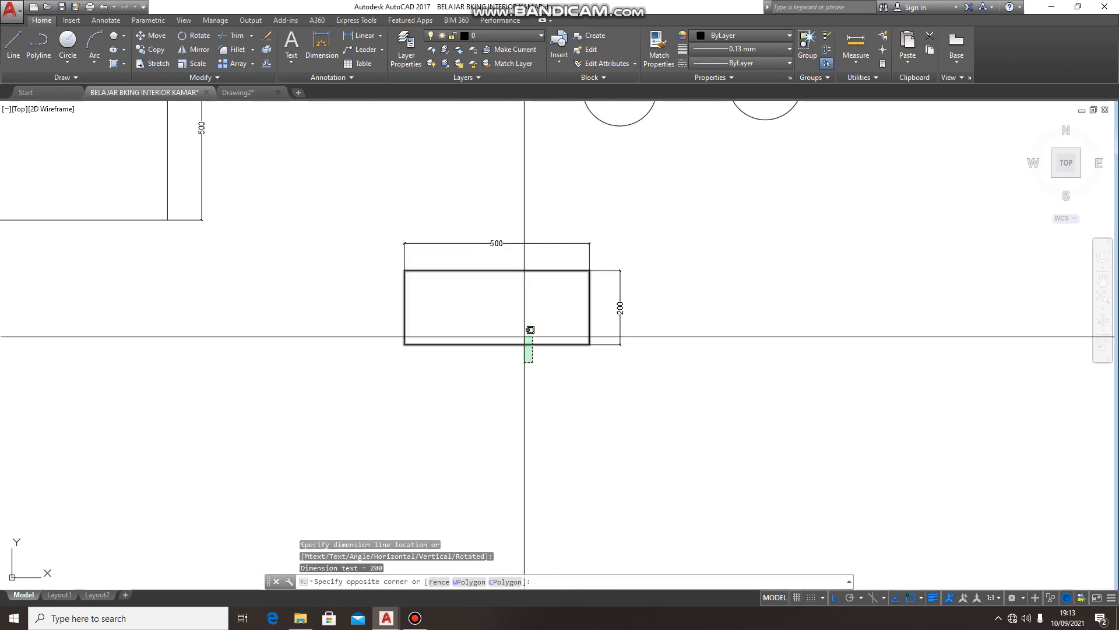
pyautogui.click(530, 355)
pyautogui.click(530, 344)
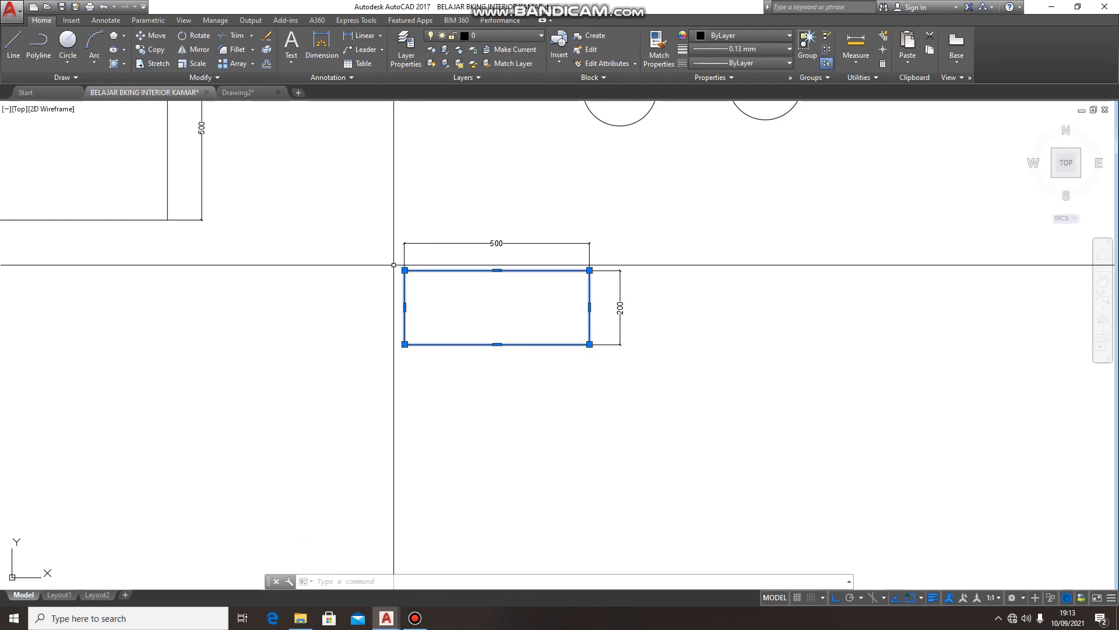
pyautogui.scroll(-2, 410, 287)
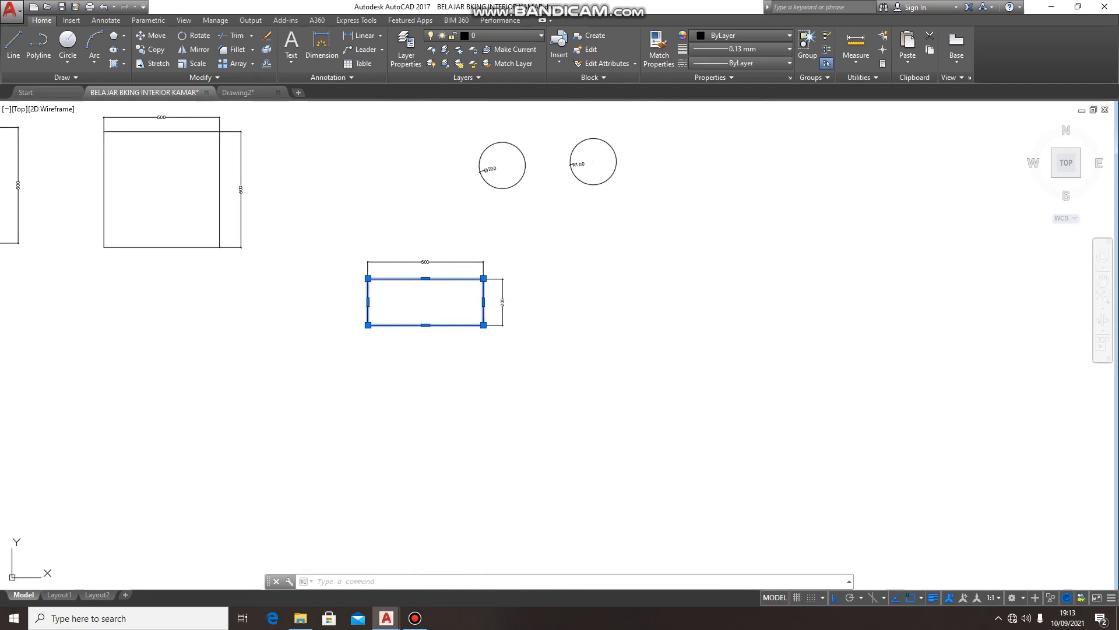
pyautogui.press('Escape')
pyautogui.doubleClick(470, 372)
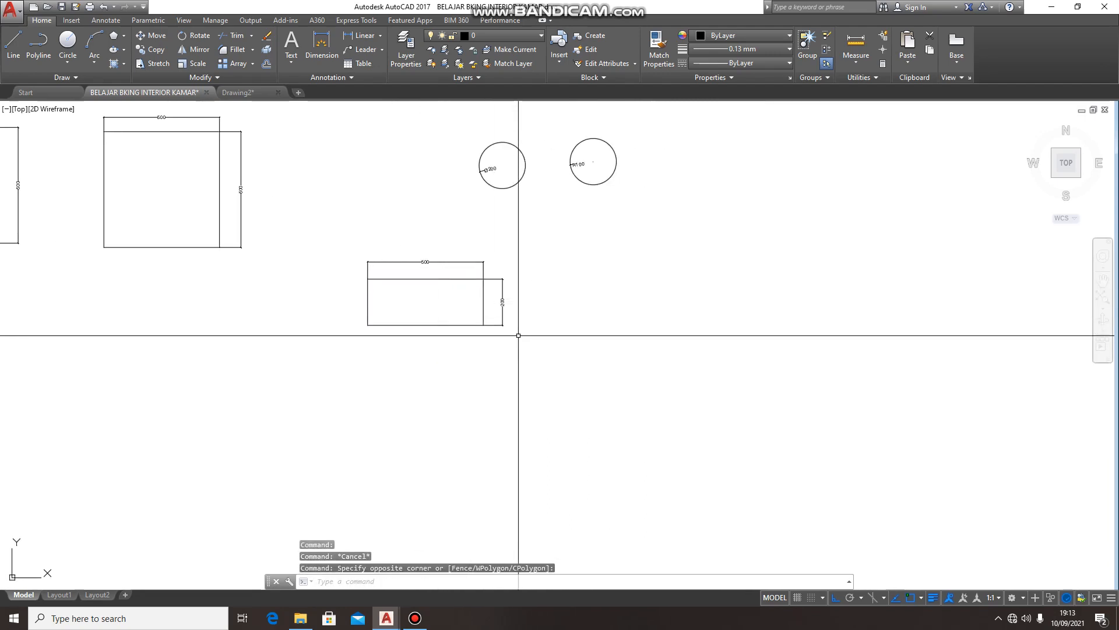
# Draw a rectangle with length 500 and width 500 to the right of the dimensioned rectangle, their top edges roughly level
pyautogui.write('REC')
pyautogui.press('Return')
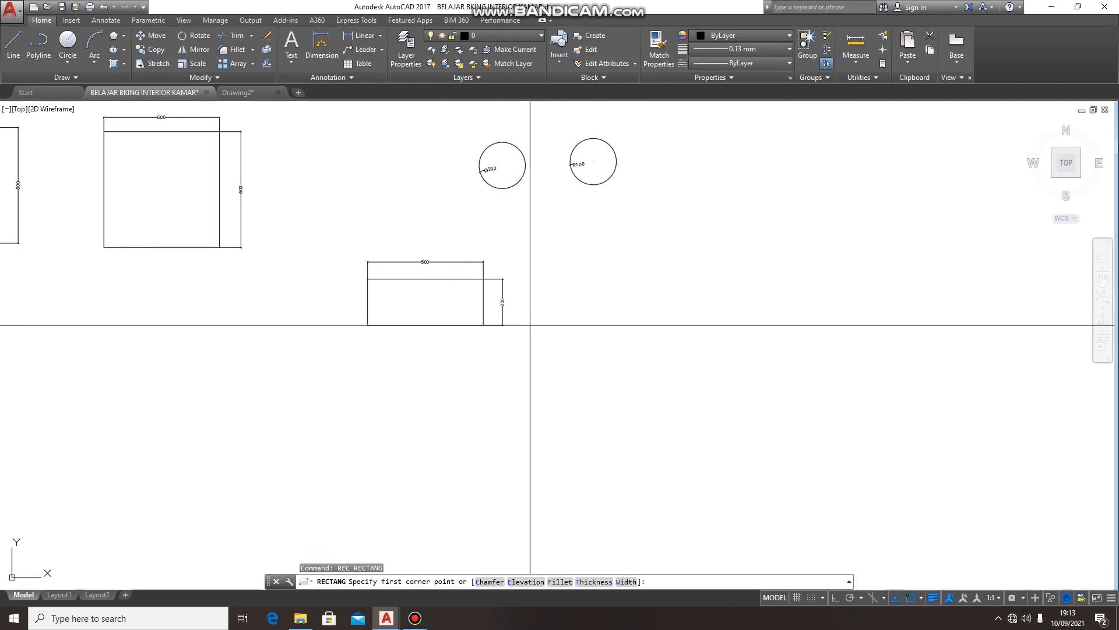
pyautogui.click(561, 278)
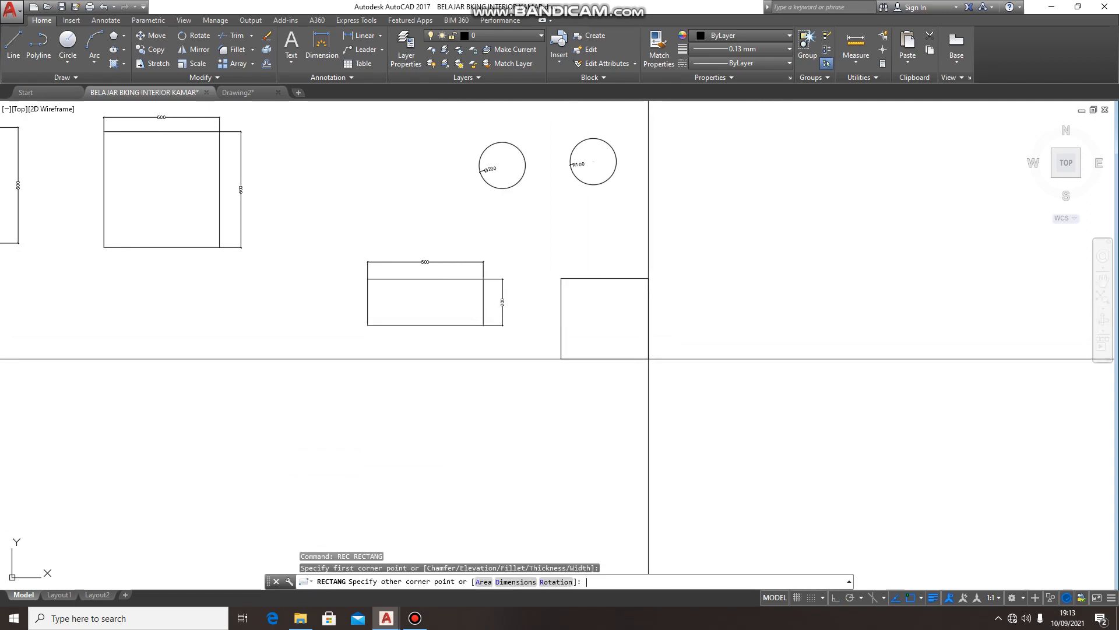
pyautogui.press('Return')
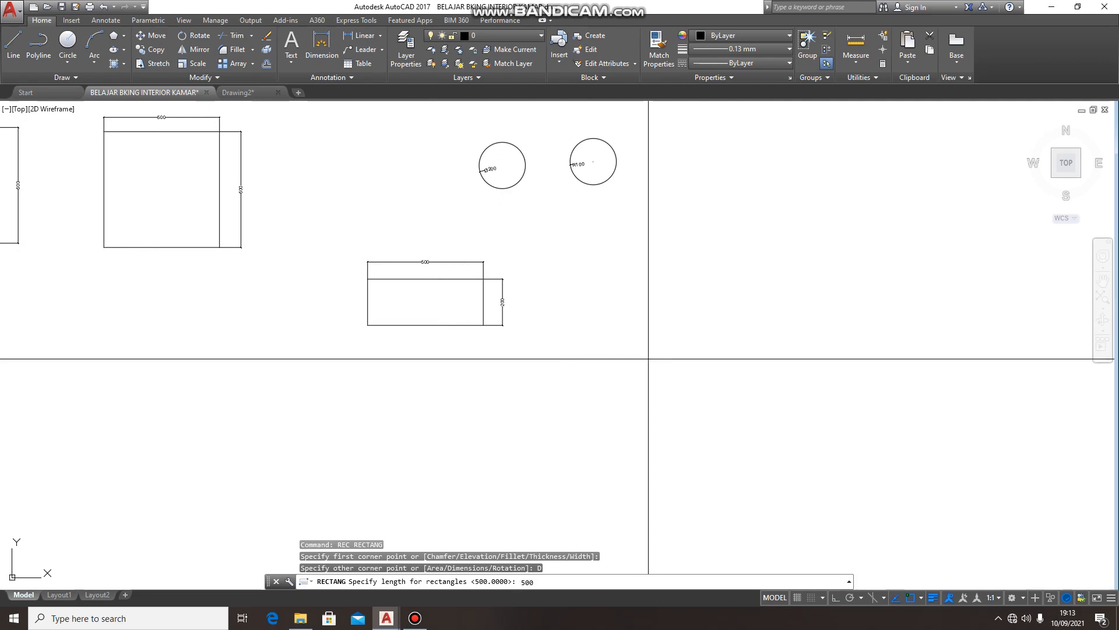
pyautogui.press('Return')
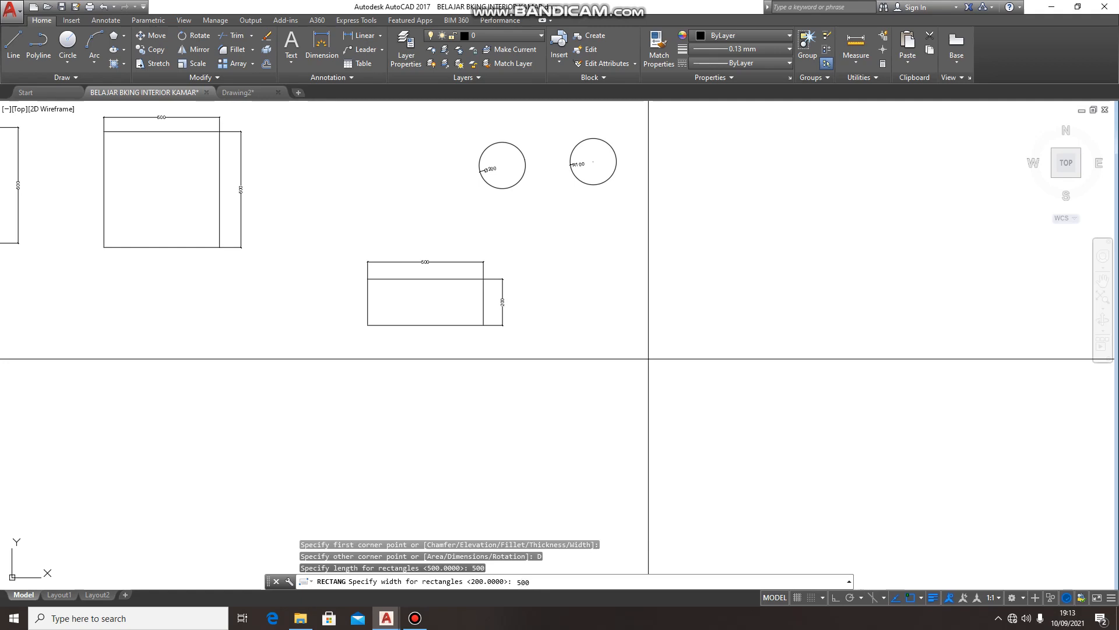
pyautogui.press('Return')
pyautogui.click(720, 348)
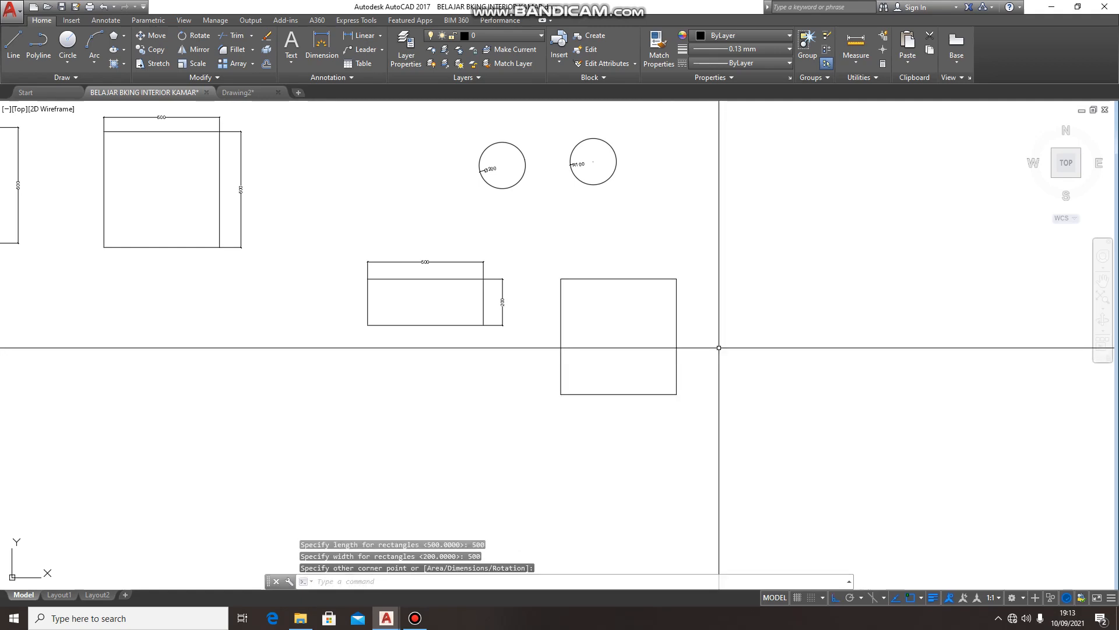
# Add a horizontal linear dimension above the top edge of the new 500 by 500 square
pyautogui.scroll(-2, 590, 328)
pyautogui.scroll(2, 564, 331)
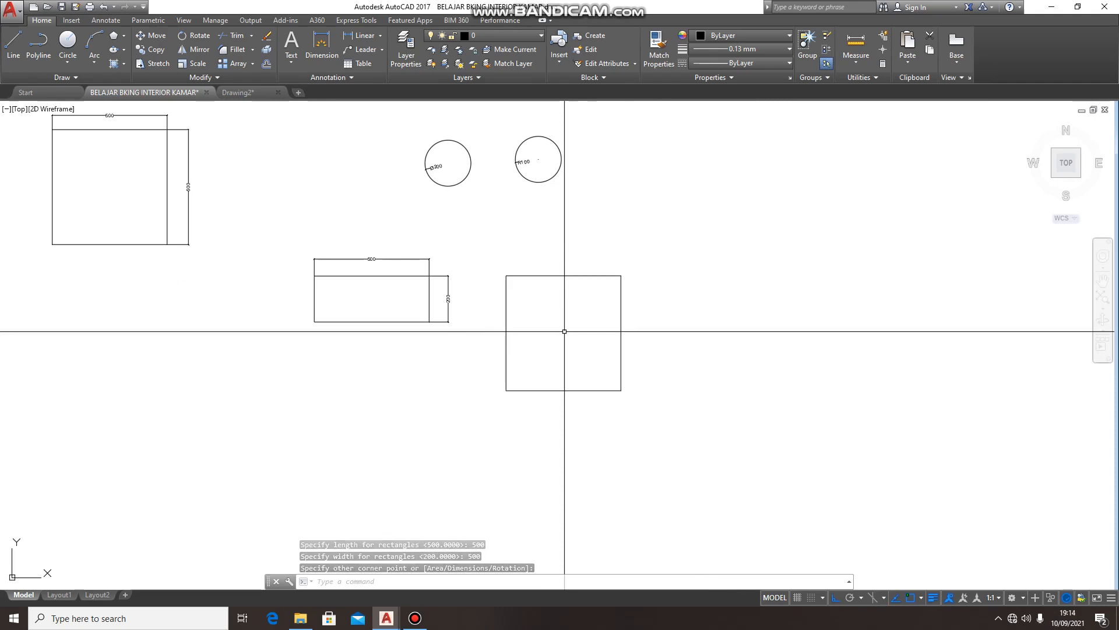
pyautogui.write('p')
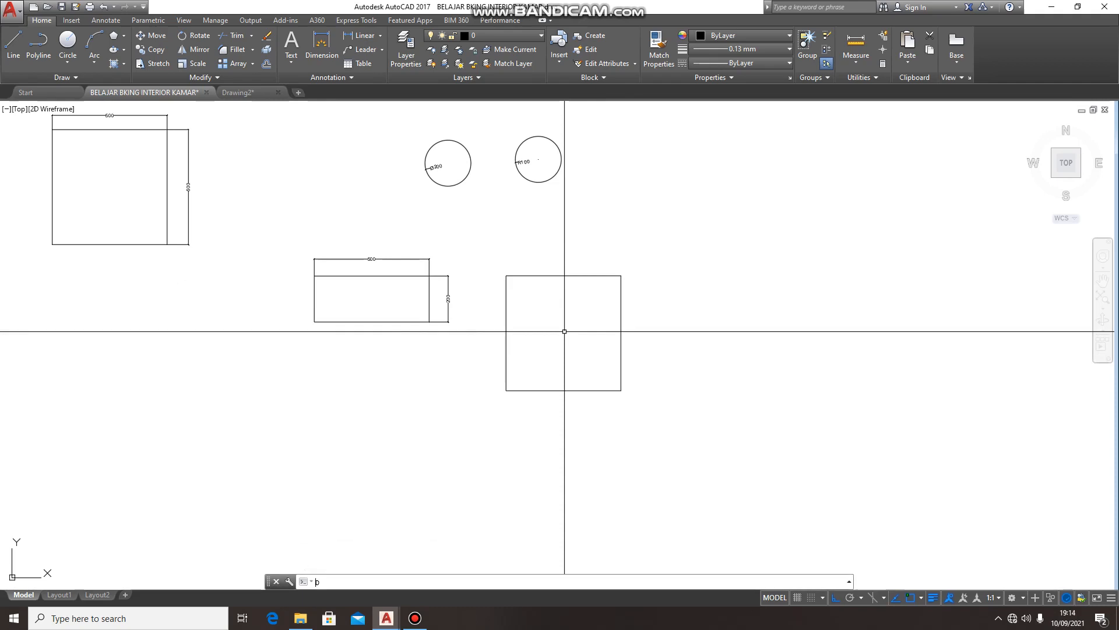
pyautogui.write('LI')
pyautogui.press('Return')
pyautogui.click(506, 275)
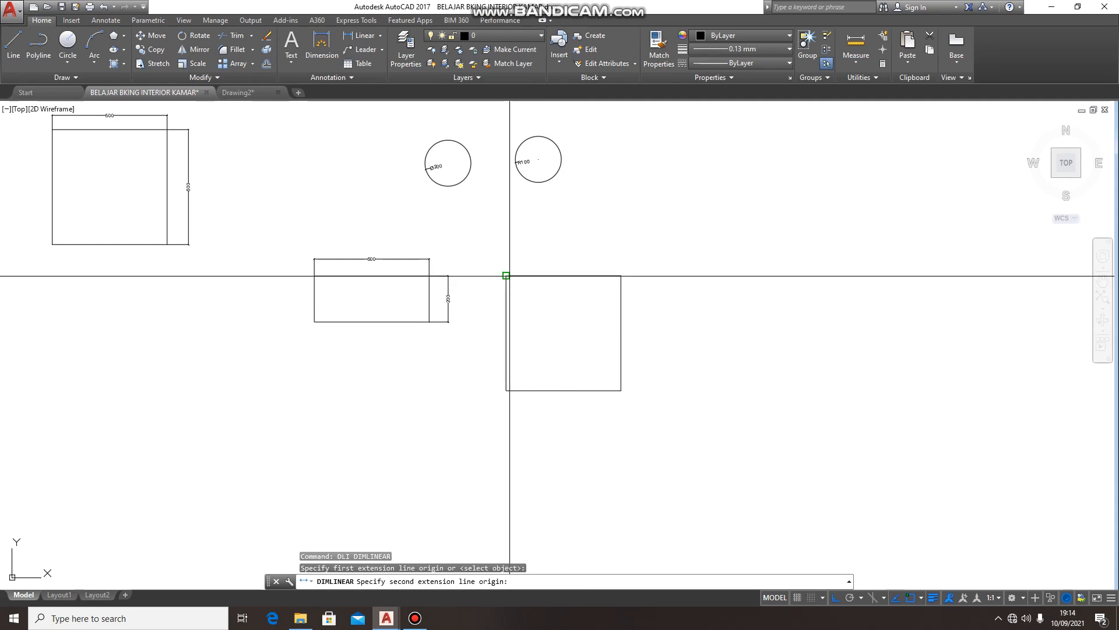
pyautogui.click(621, 275)
pyautogui.click(568, 246)
# Add a vertical linear dimension outside the right edge of the new 500 by 500 square
pyautogui.write('DIML')
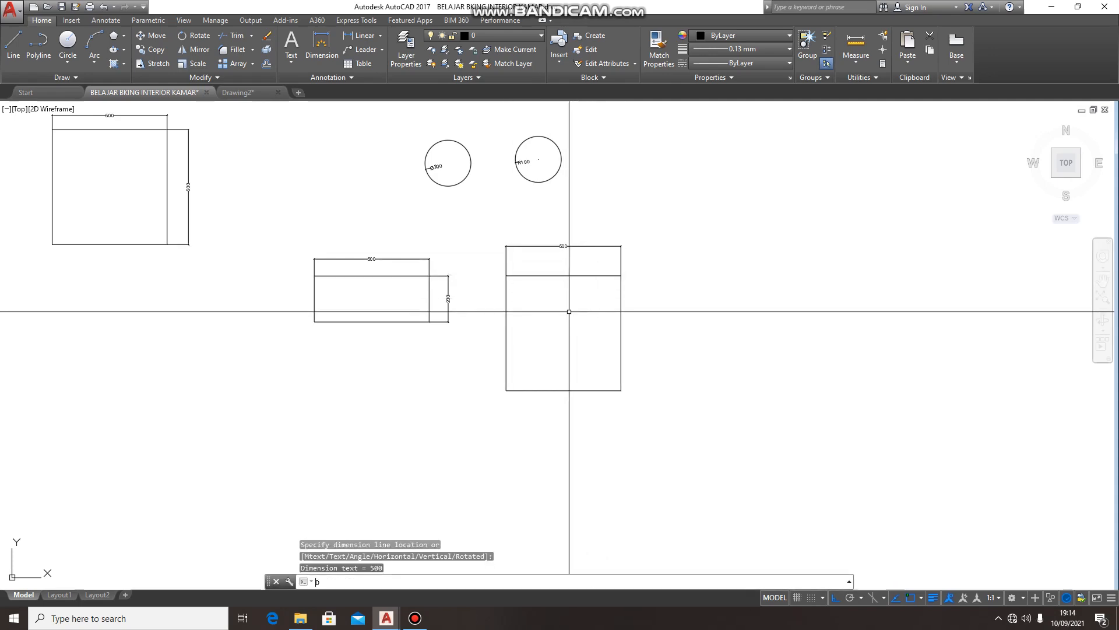
pyautogui.write('I')
pyautogui.press('Return')
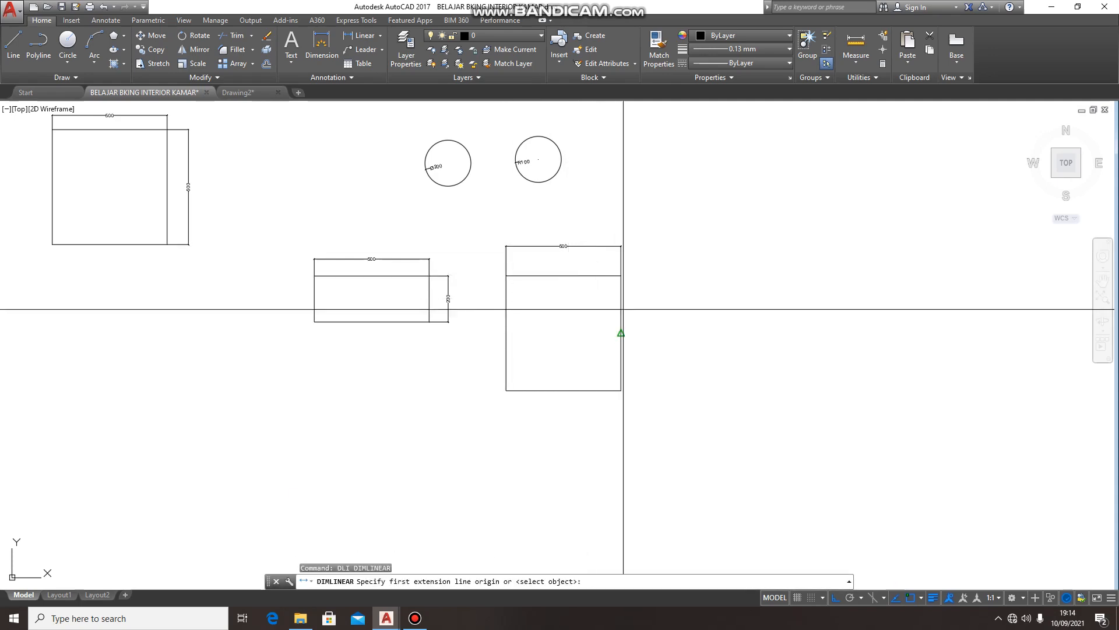
pyautogui.click(621, 276)
pyautogui.click(621, 390)
pyautogui.click(644, 388)
pyautogui.scroll(2, 618, 350)
pyautogui.scroll(-2, 593, 332)
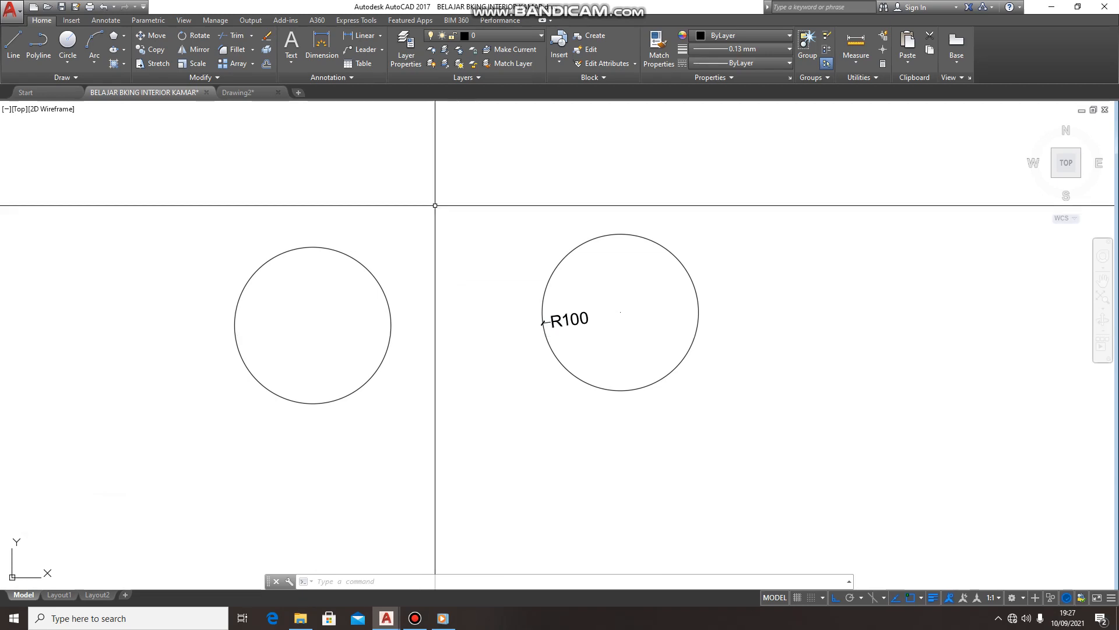
pyautogui.click(124, 36)
pyautogui.click(133, 76)
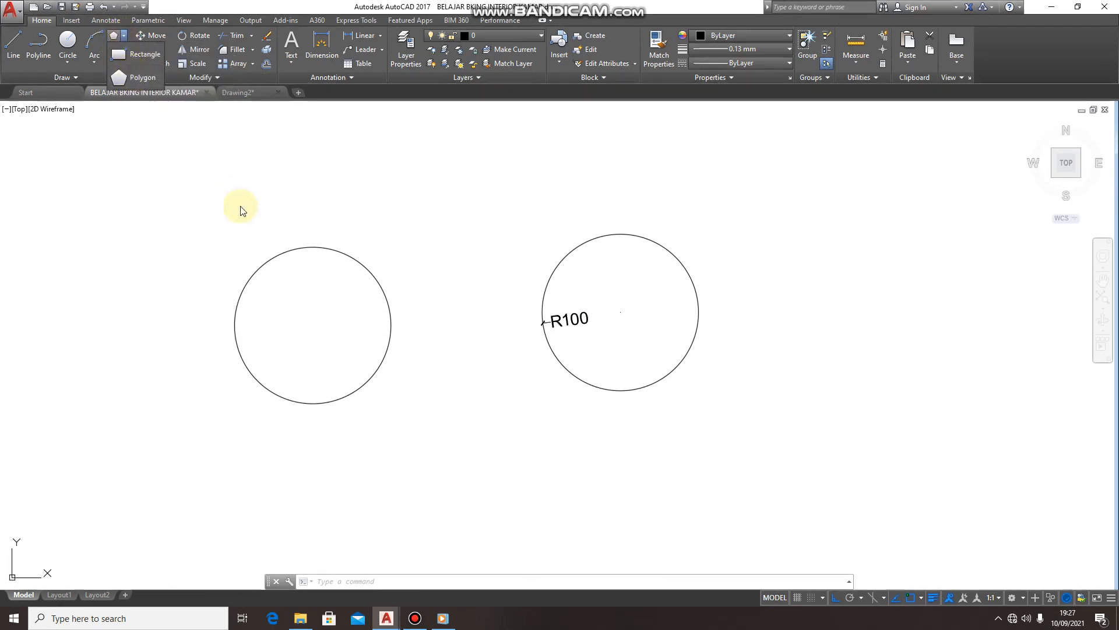
pyautogui.doubleClick(314, 206)
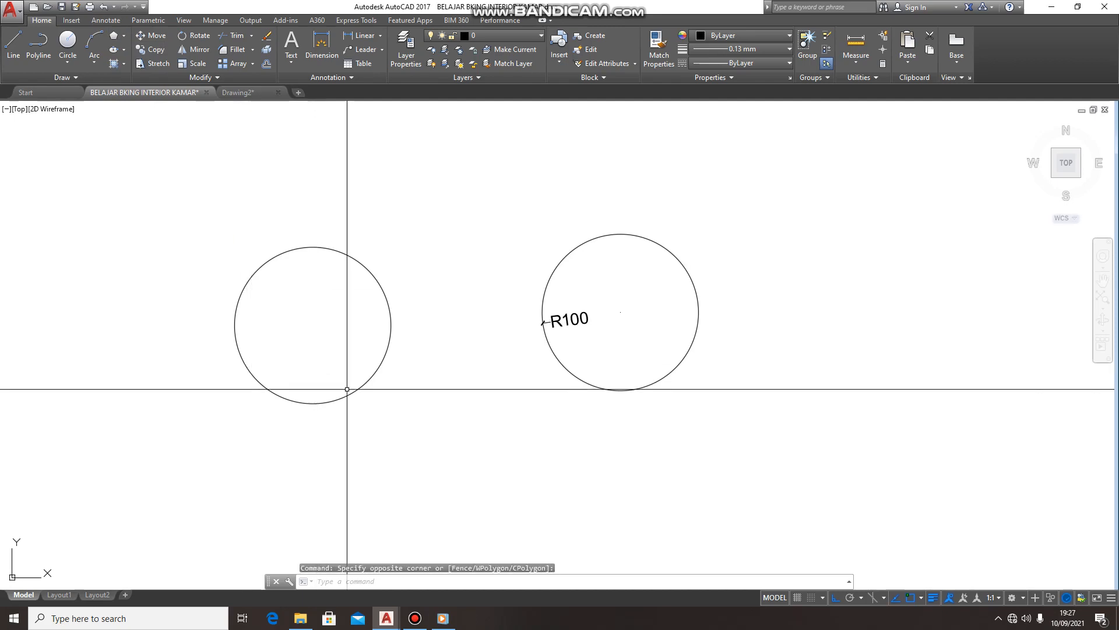
# Draw a 5-sided polygon centred on the left circle, using the Inscribed in circle option with a radius of 100
pyautogui.write('PO')
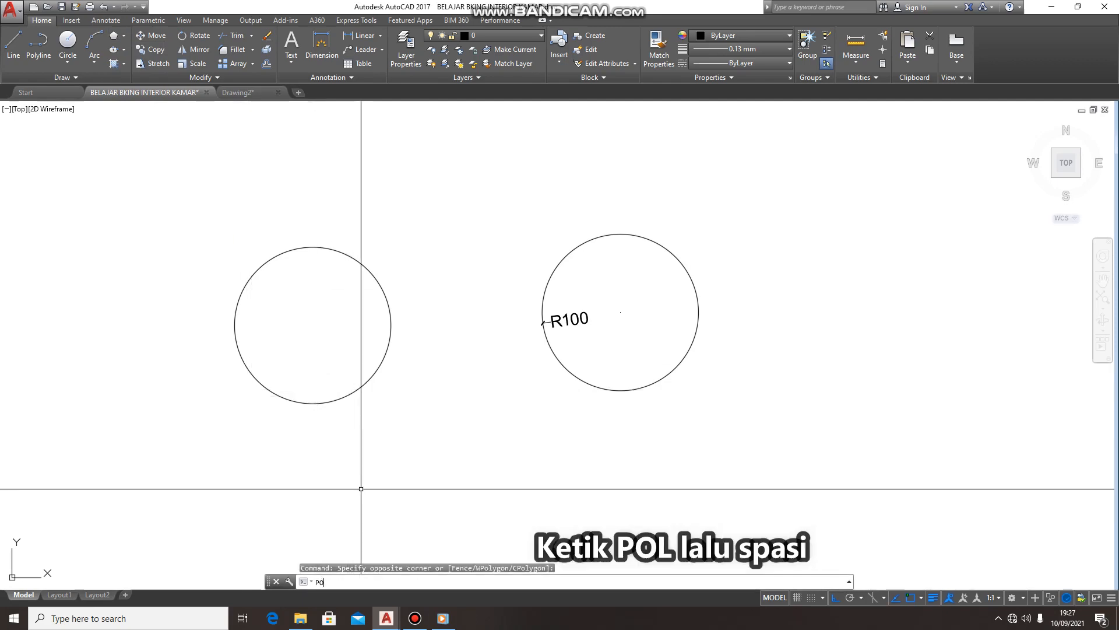
pyautogui.write('L')
pyautogui.press('space')
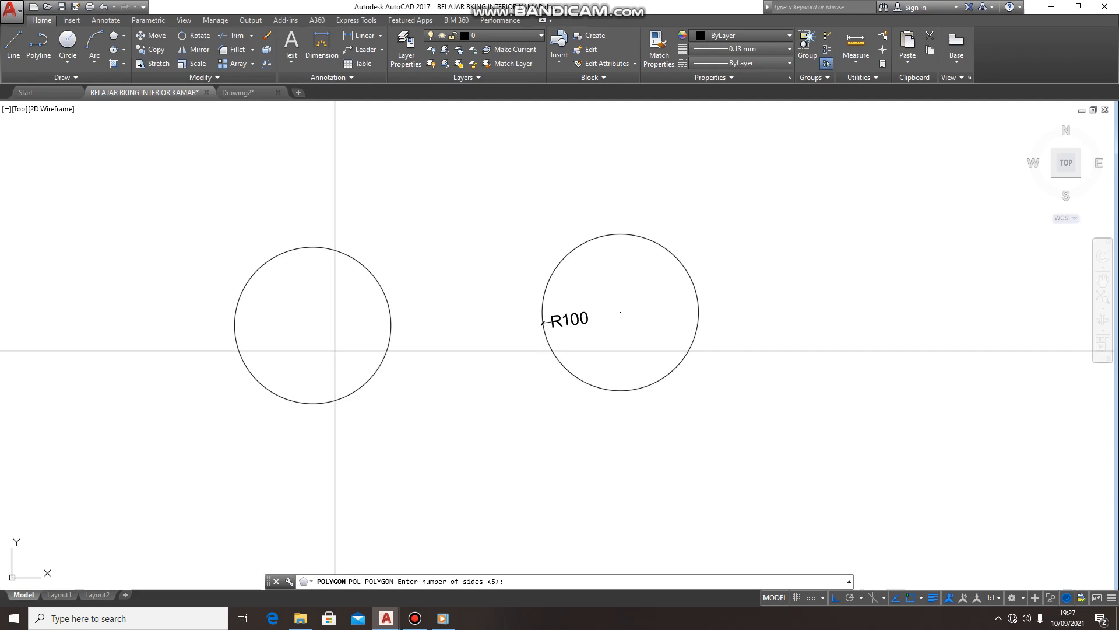
pyautogui.click(513, 582)
pyautogui.write('5')
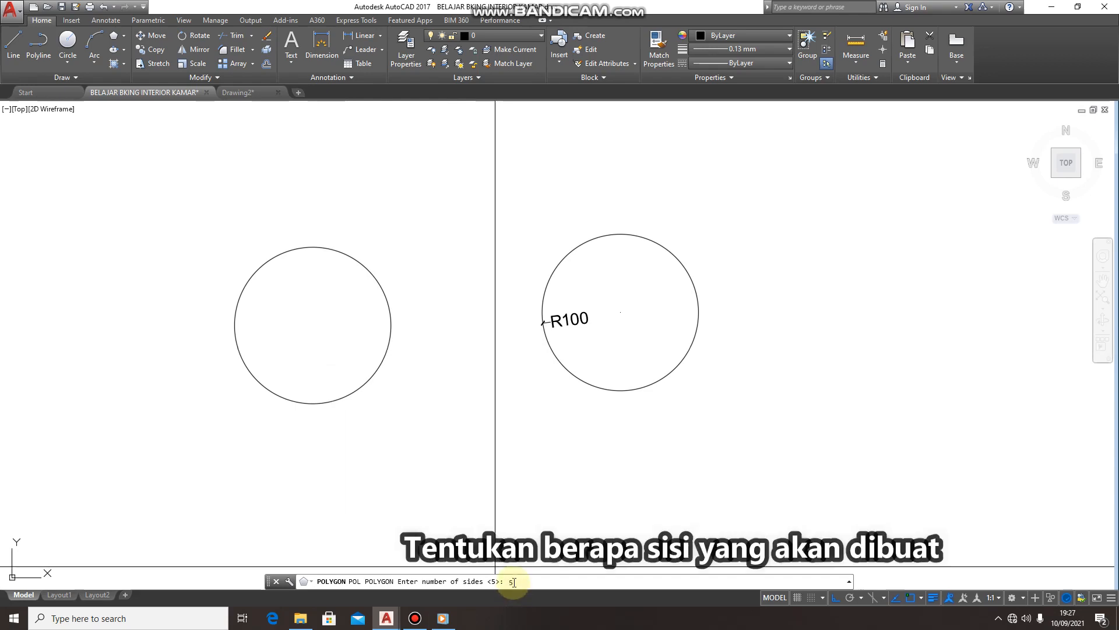
pyautogui.press('Return')
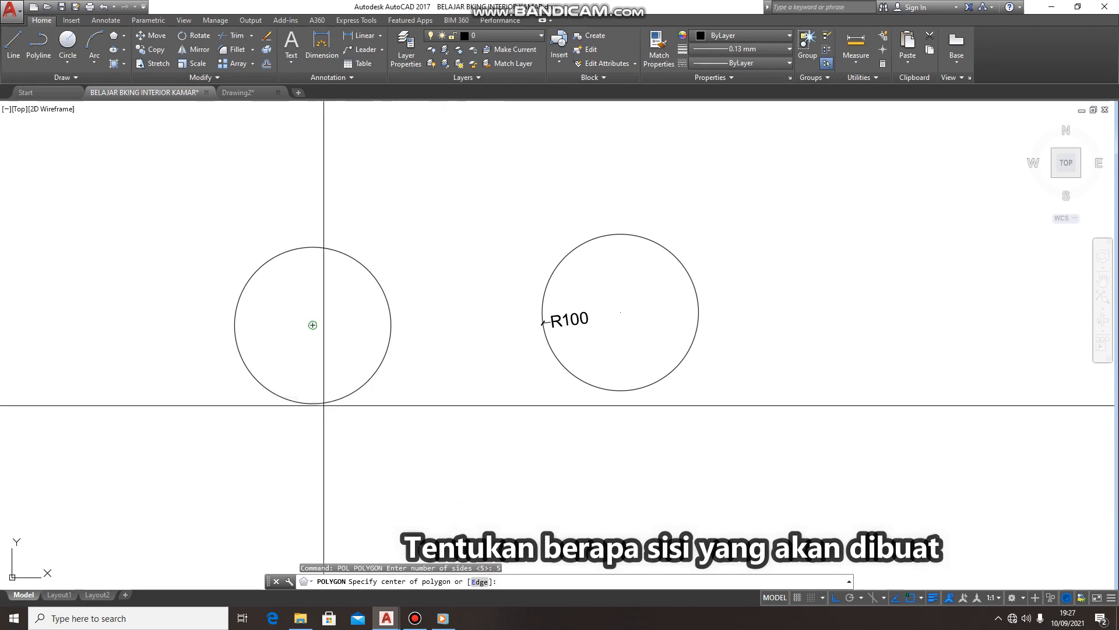
pyautogui.click(313, 324)
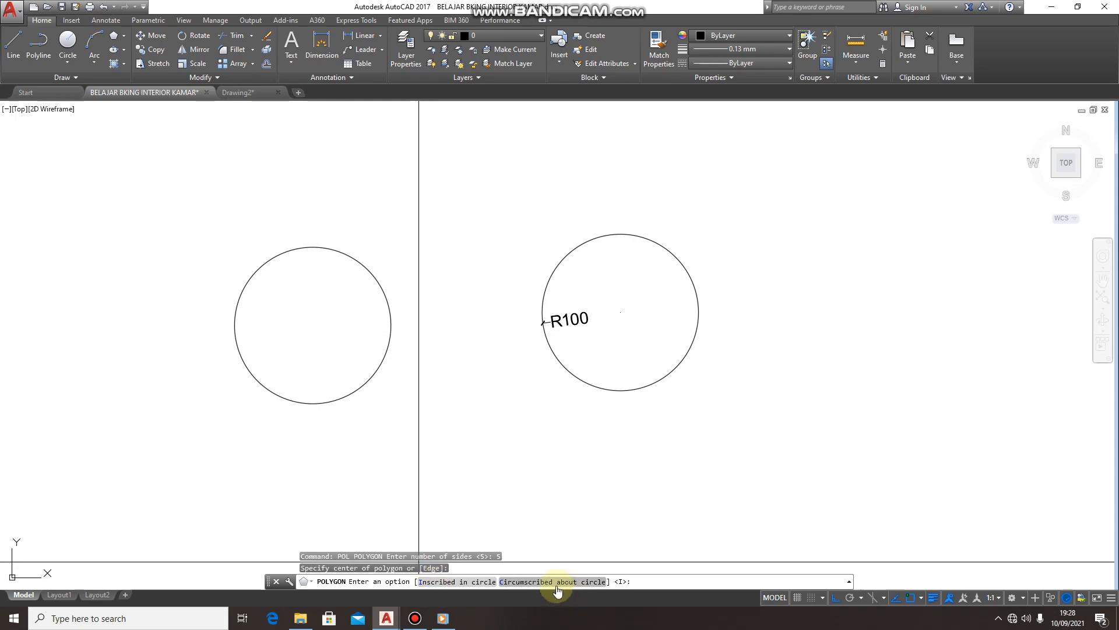
pyautogui.click(463, 582)
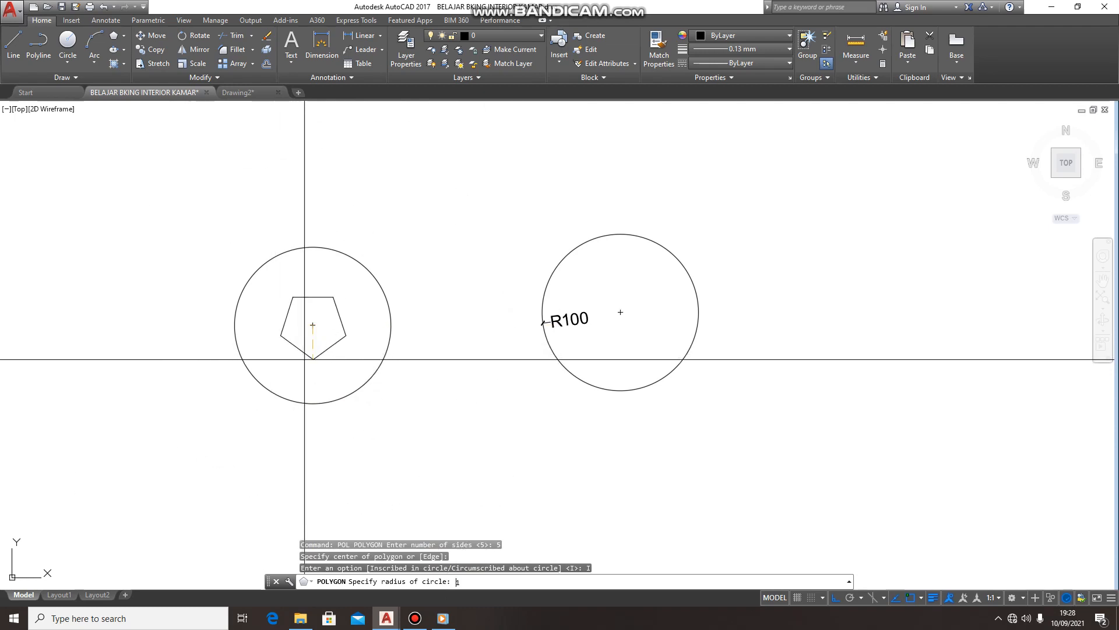
pyautogui.press('Return')
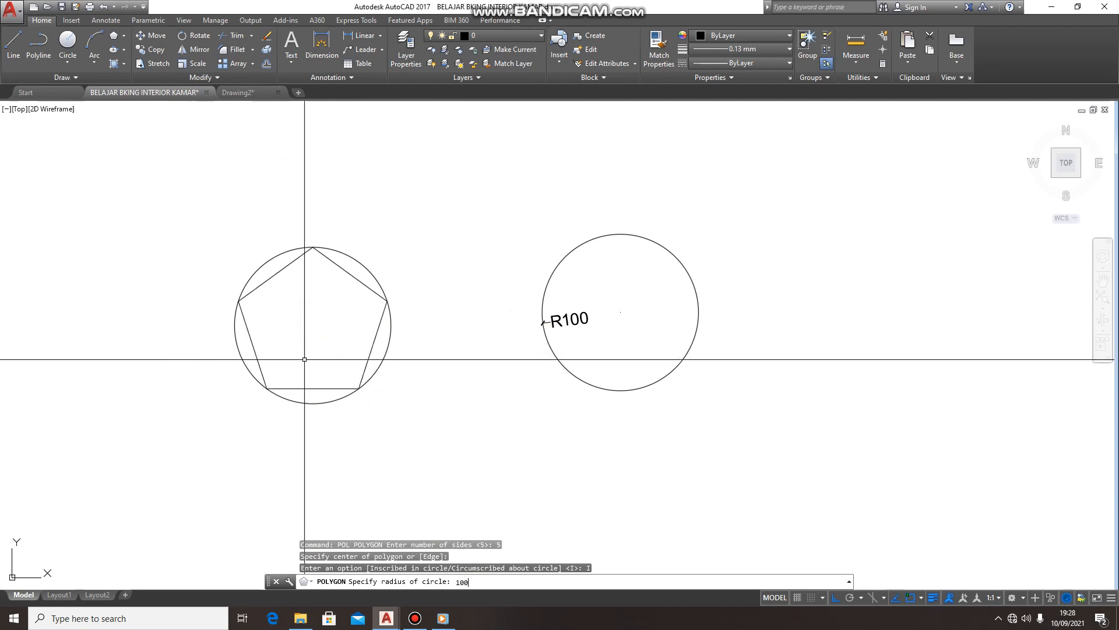
# Start a hatch and fill the inside of the dimensioned 500 by 500 square beside the one with the arc
pyautogui.scroll(2, 326, 295)
pyautogui.scroll(-2, 322, 343)
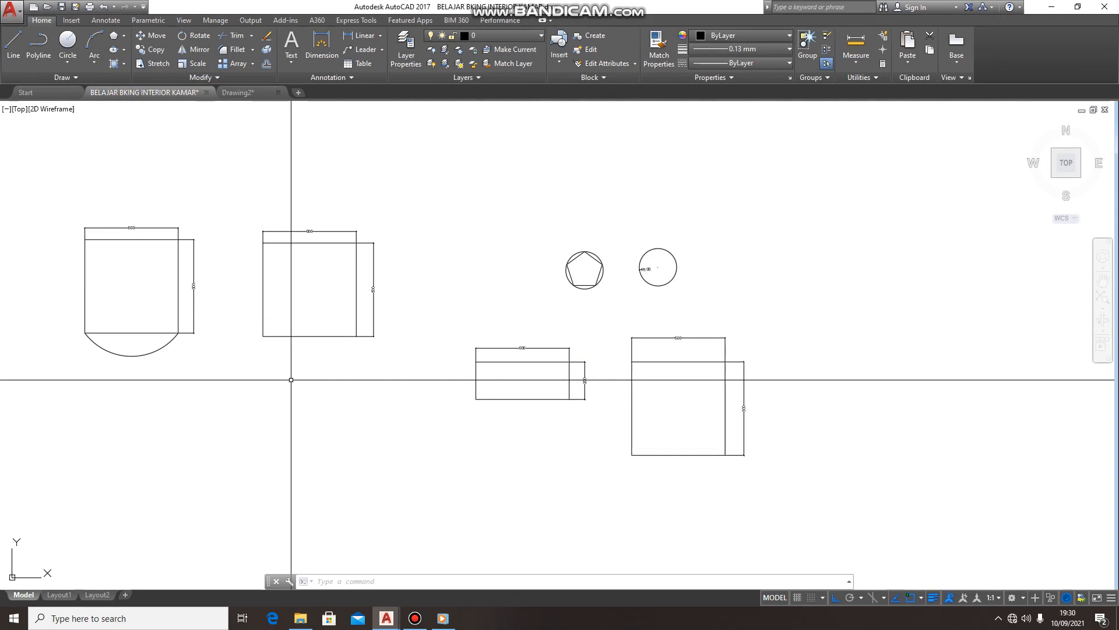
pyautogui.write('h')
pyautogui.press('space')
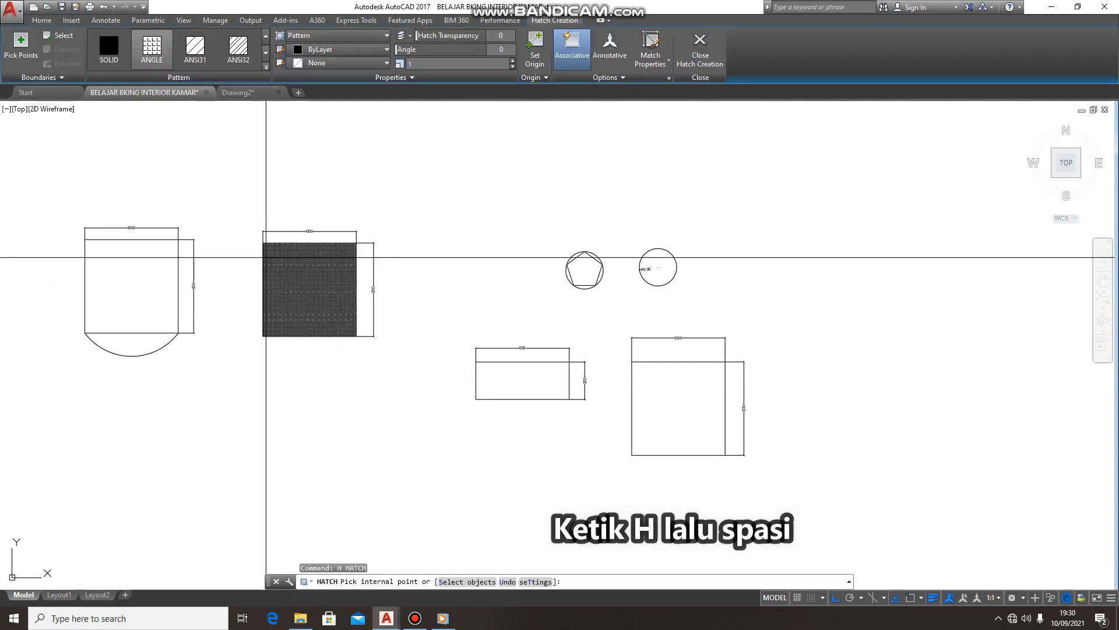
pyautogui.scroll(2, 300, 291)
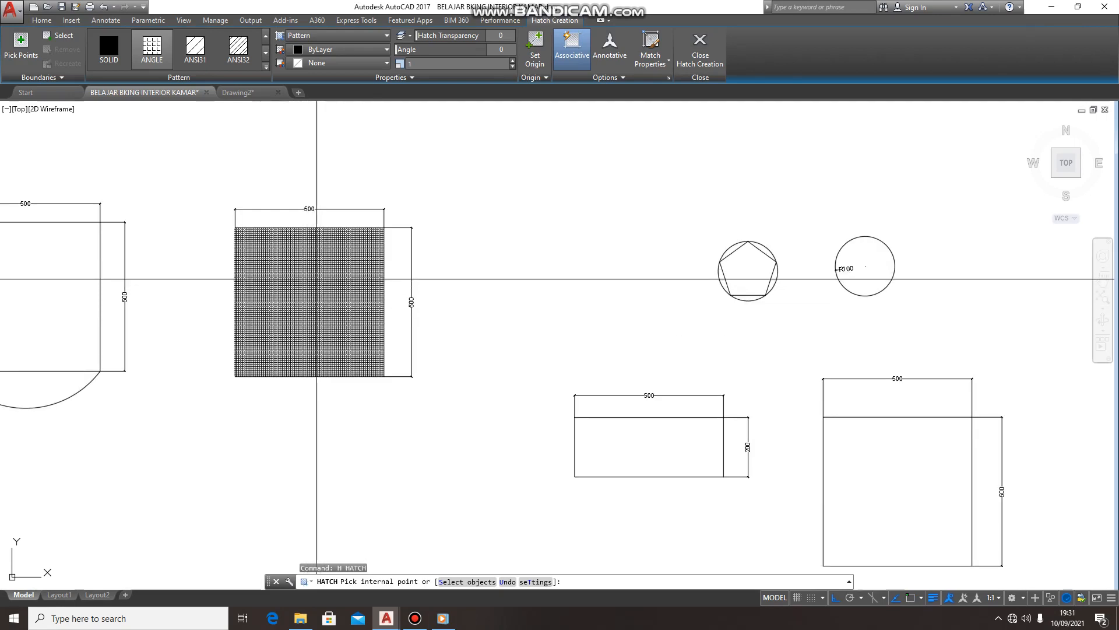
pyautogui.click(313, 276)
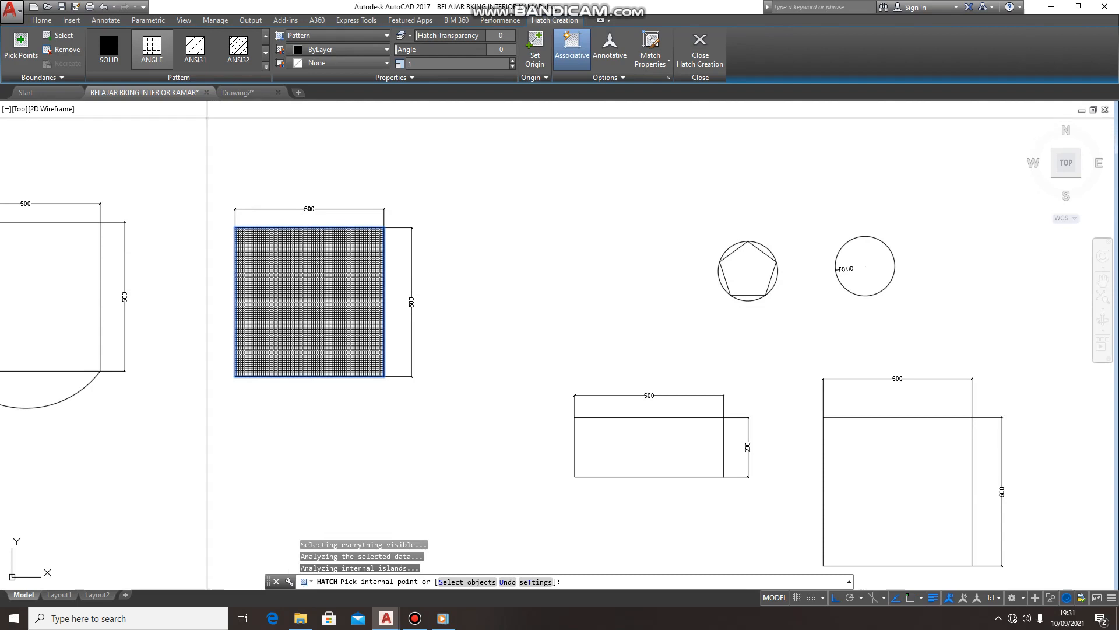
# Change the square's hatch pattern to AR-HBONE
pyautogui.click(269, 69)
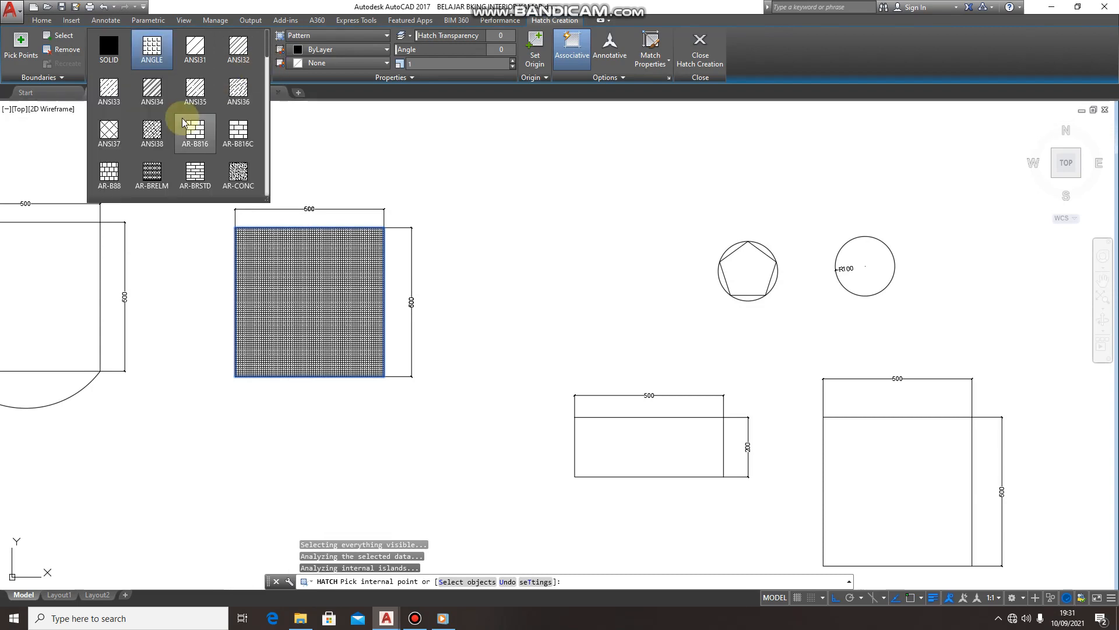
pyautogui.scroll(-1, 155, 148)
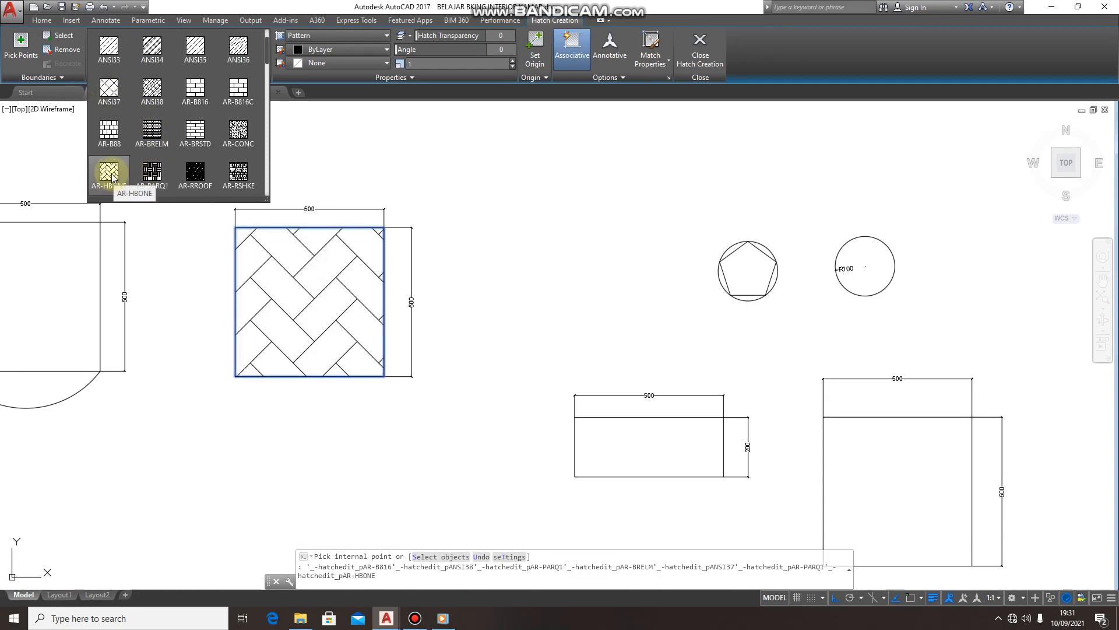
pyautogui.click(109, 172)
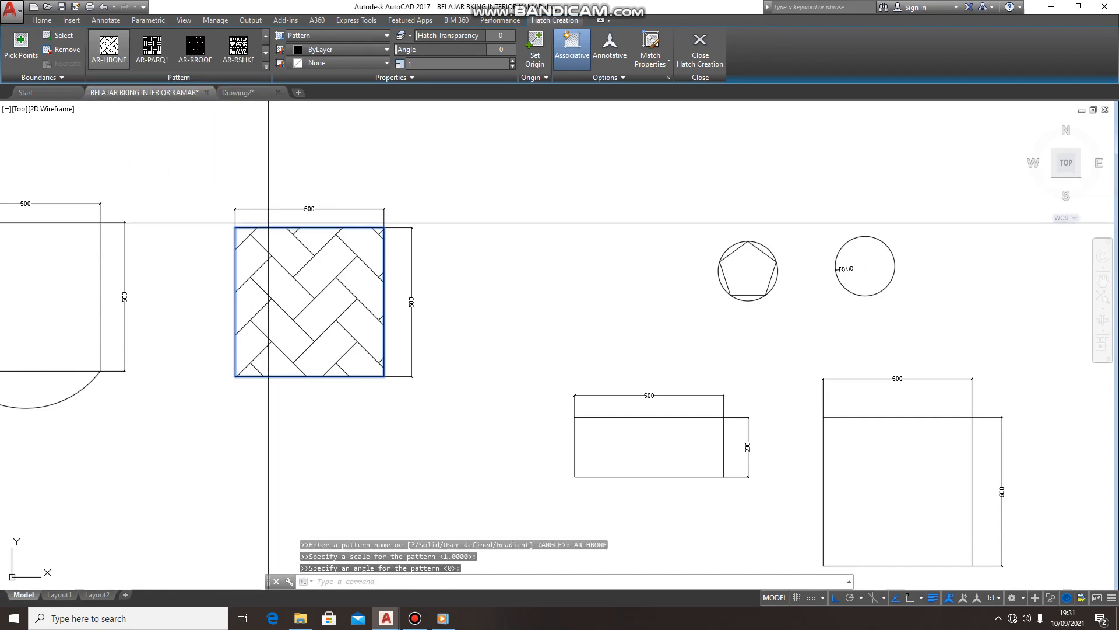
# Set the hatch pattern scale to 10
pyautogui.click(416, 64)
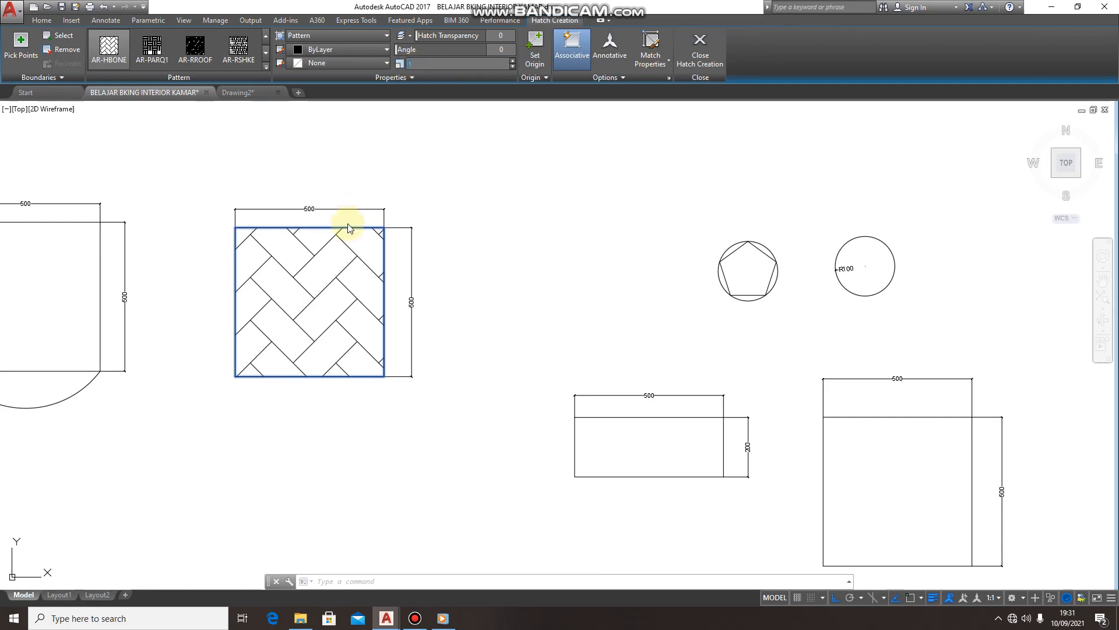
pyautogui.click(417, 65)
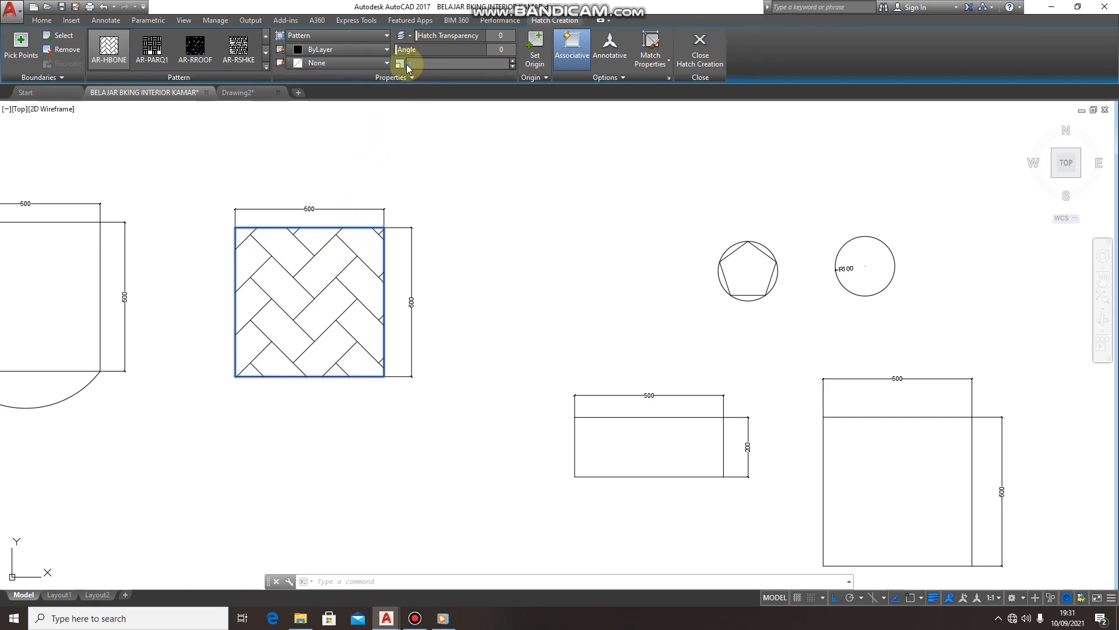
pyautogui.write('10')
pyautogui.press('Return')
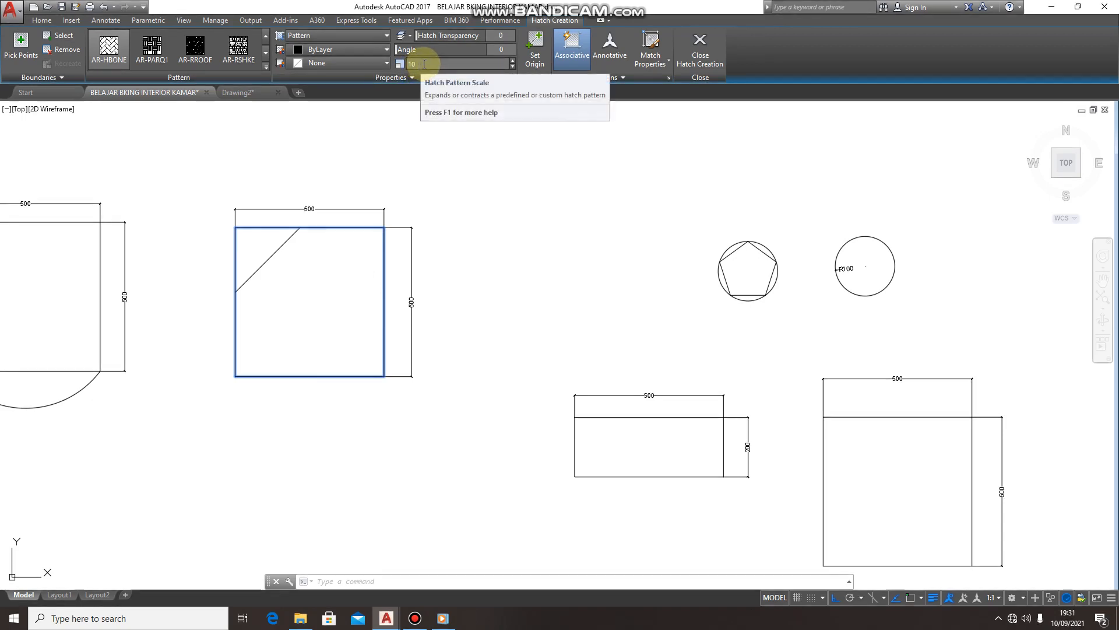
# Set the hatch pattern scale to 0.1
pyautogui.click(423, 64)
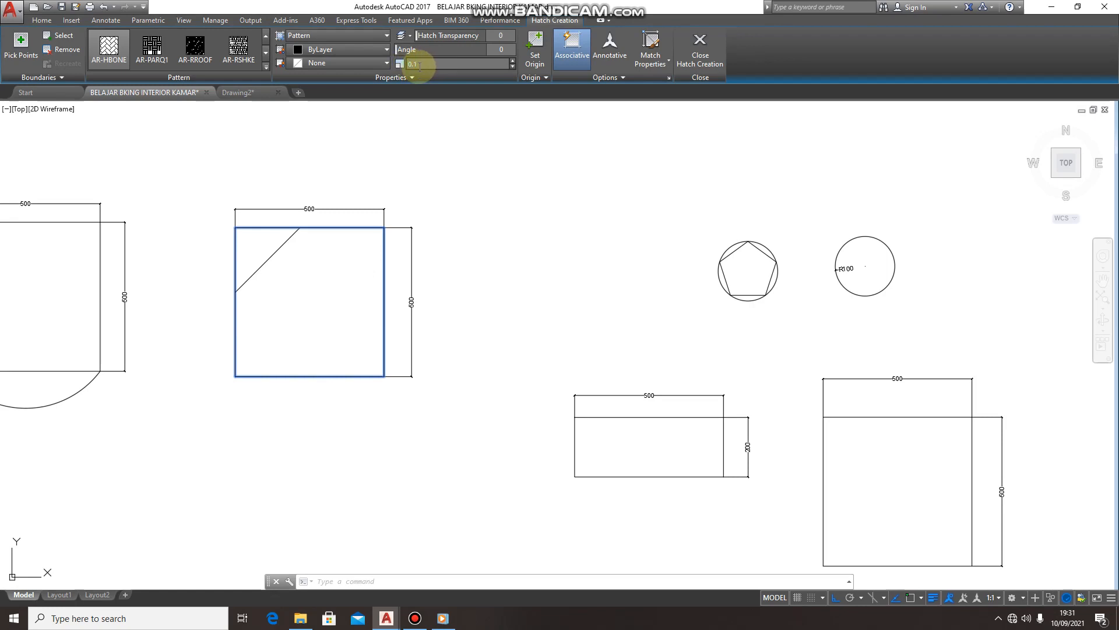
pyautogui.write('0.1')
pyautogui.press('Return')
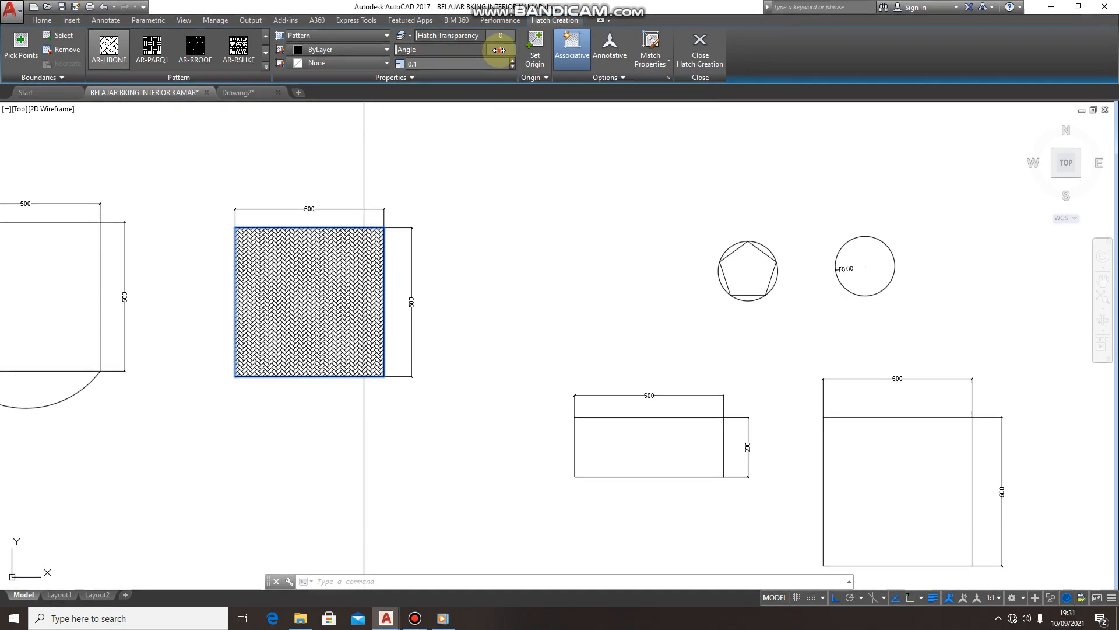
# Try a hatch angle of 30 degrees and settle on an angle of 15 degrees
pyautogui.moveTo(500, 51); pyautogui.dragTo(500, 56)
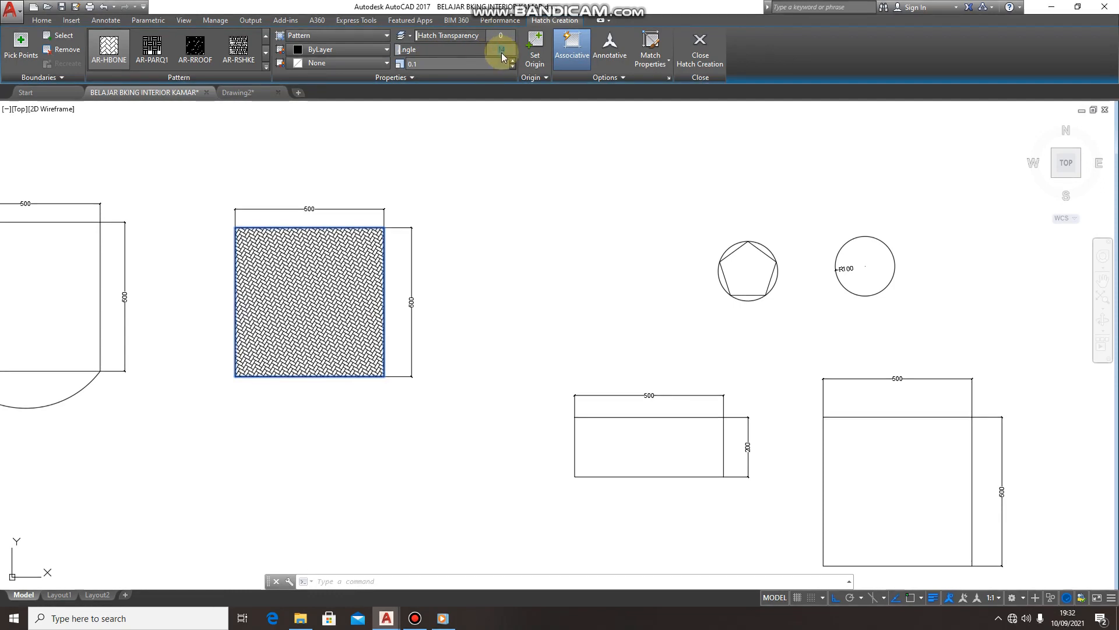
pyautogui.press('Return')
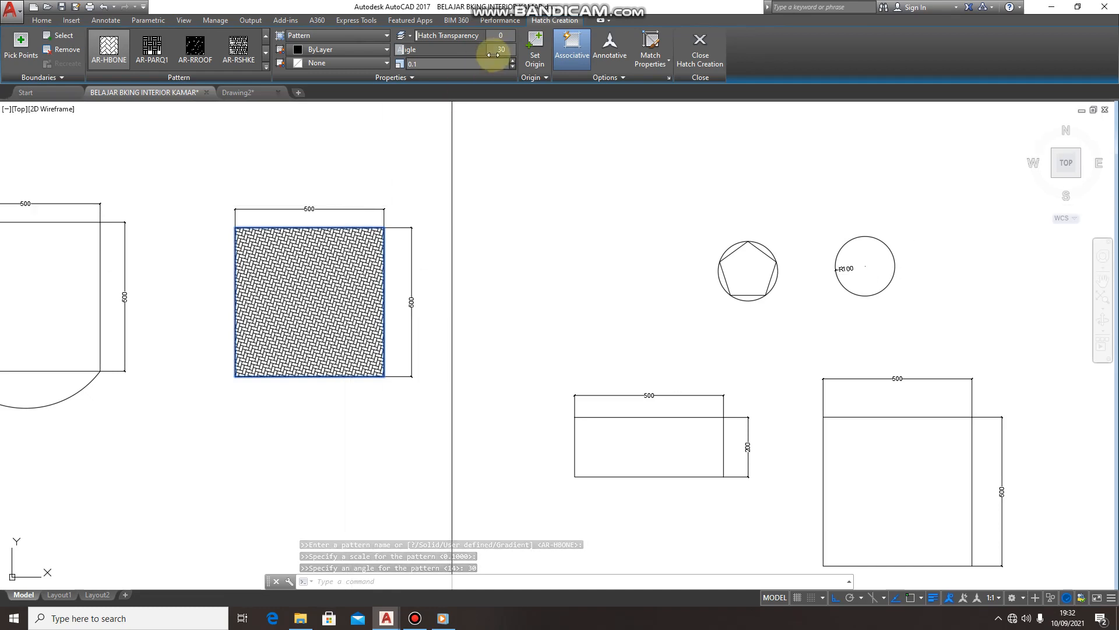
pyautogui.write('15')
pyautogui.press('Return')
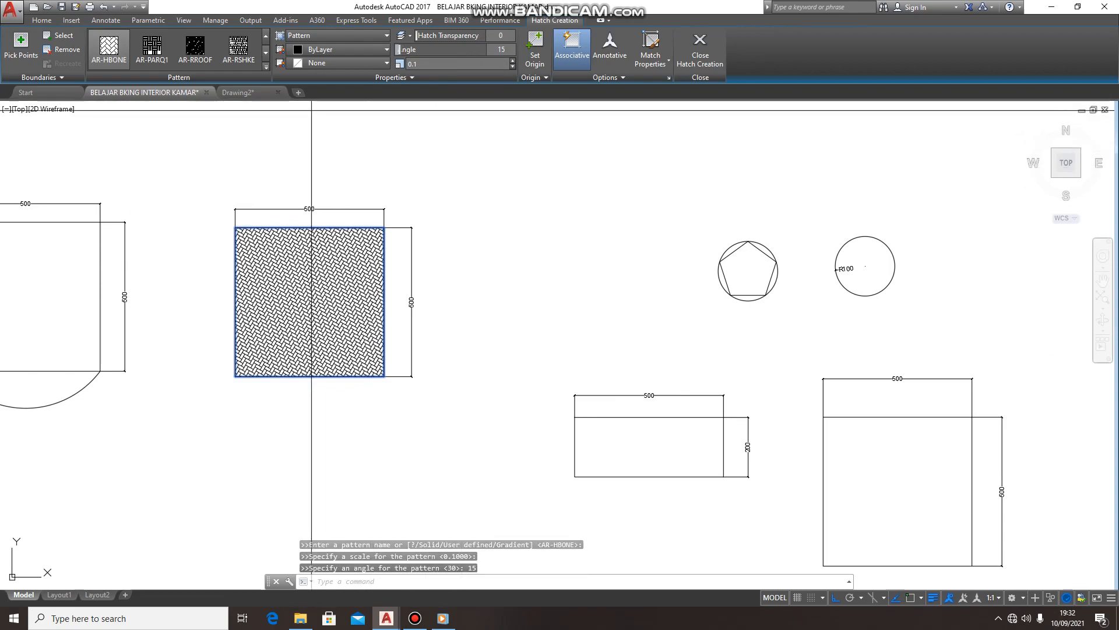
# Change the square's hatch pattern to AR-B88 and finish the hatch
pyautogui.click(265, 67)
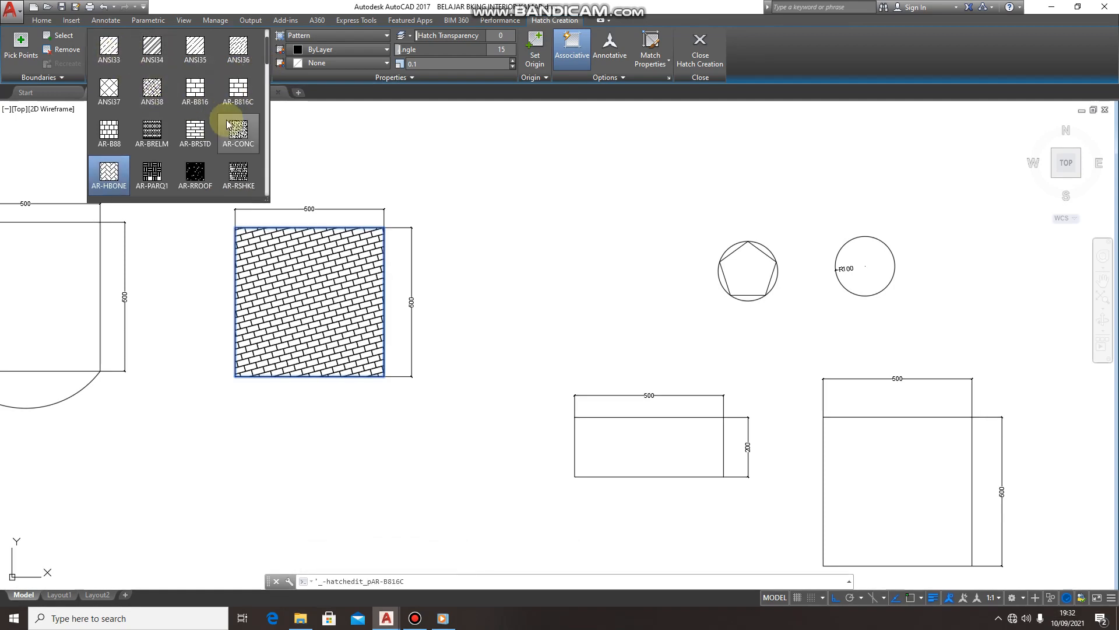
pyautogui.scroll(-1, 223, 151)
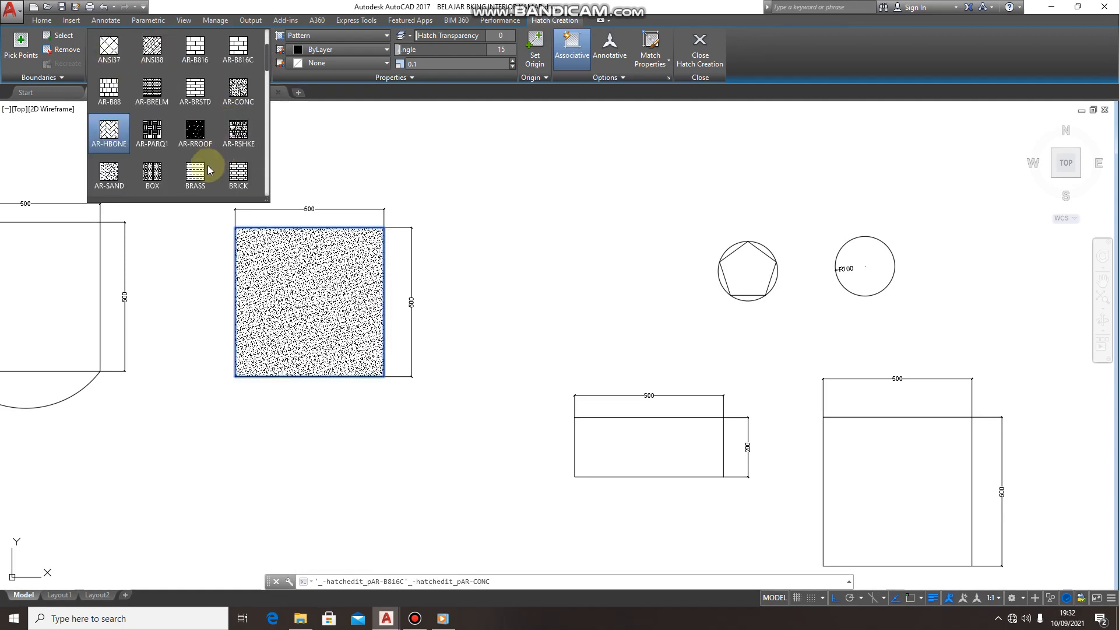
pyautogui.scroll(-2, 208, 158)
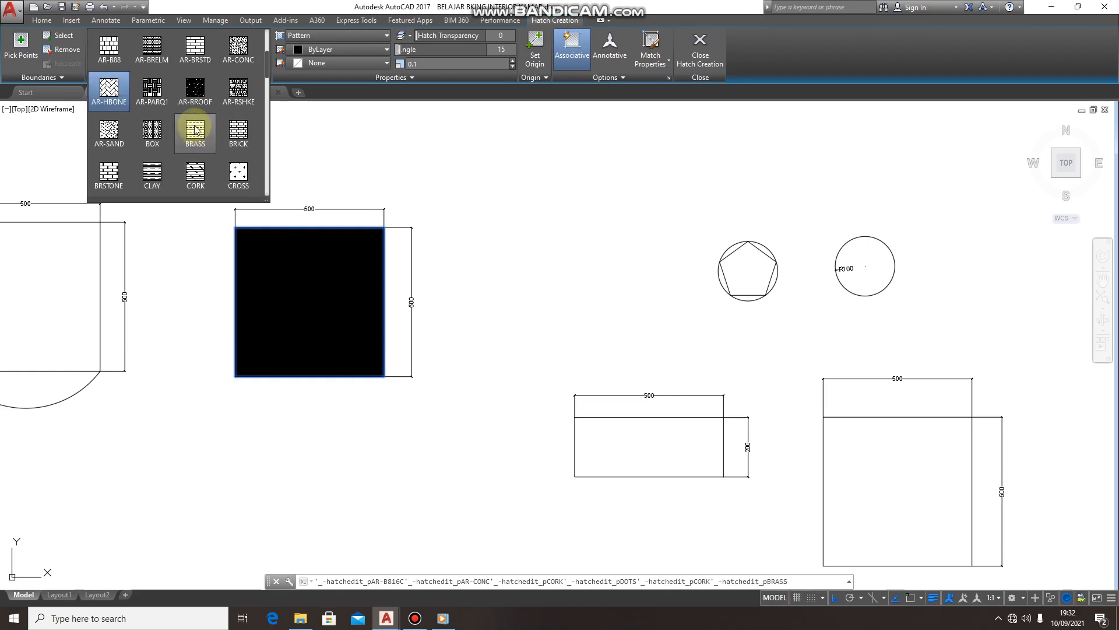
pyautogui.scroll(1, 116, 59)
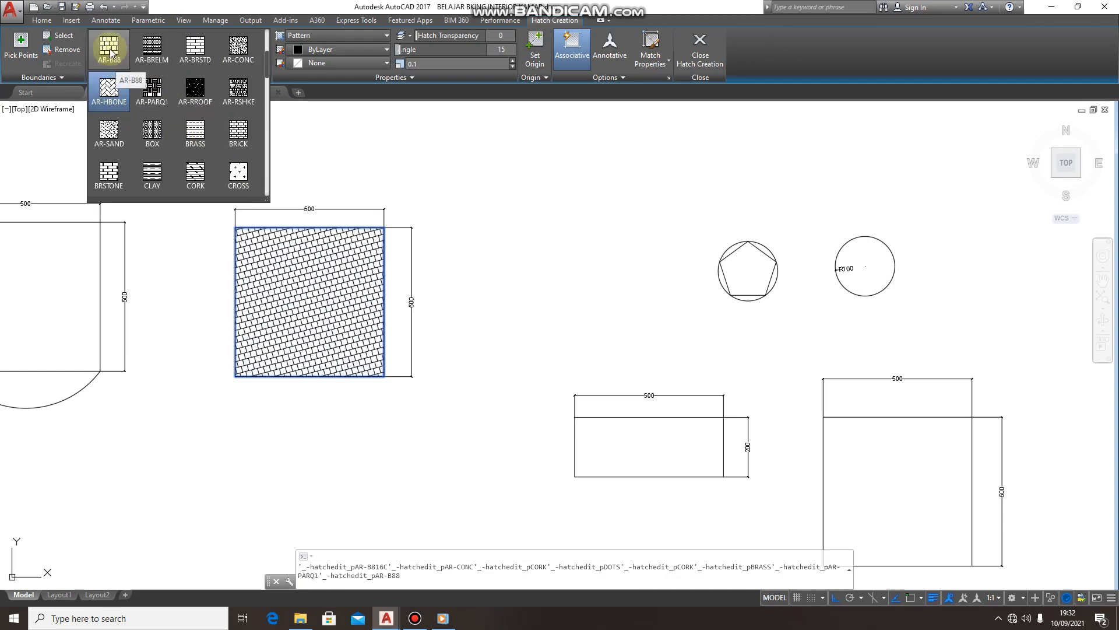
pyautogui.click(111, 53)
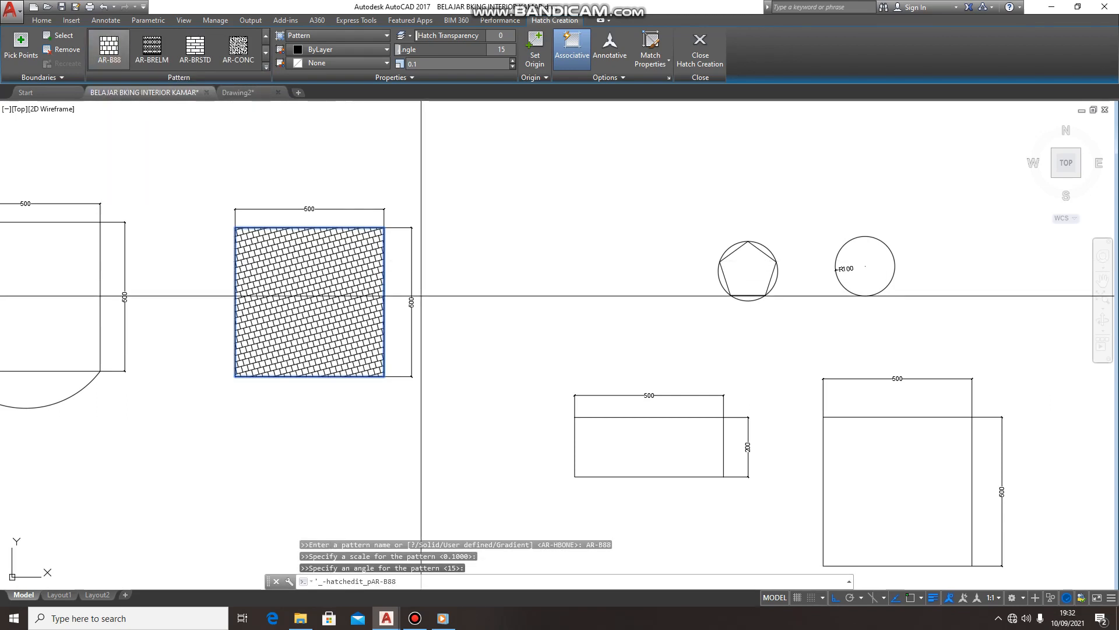
pyautogui.press('Return')
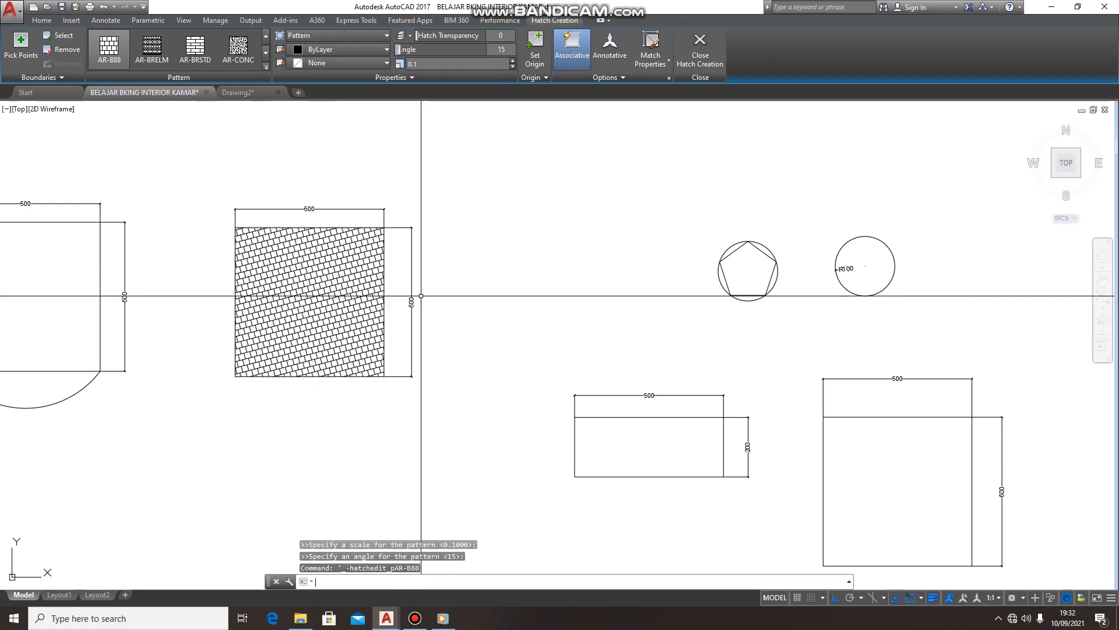
pyautogui.scroll(2, 301, 272)
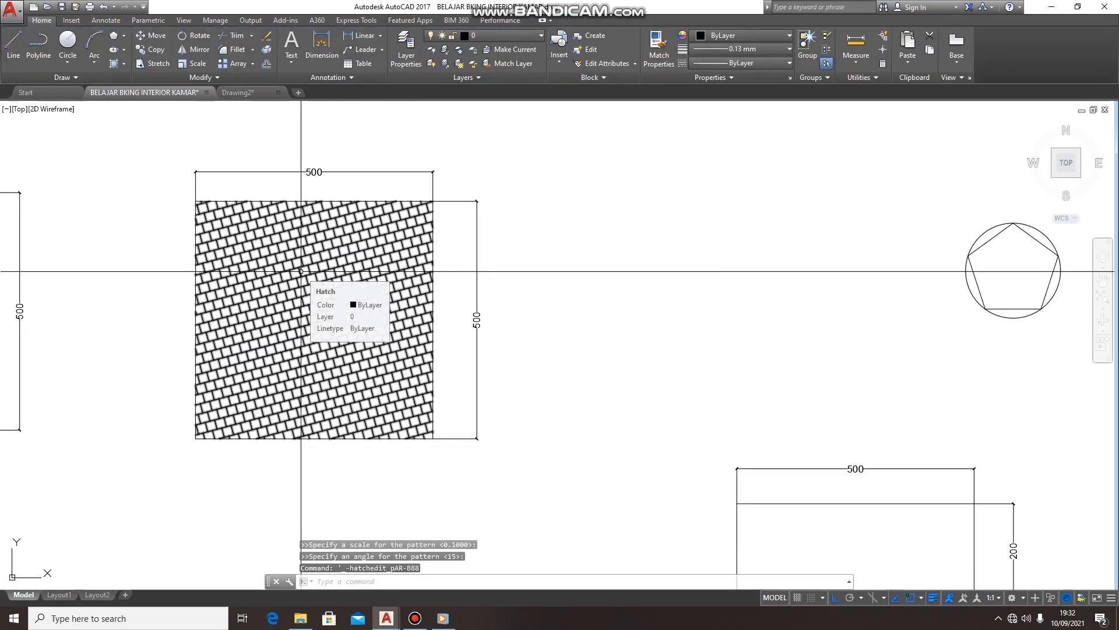